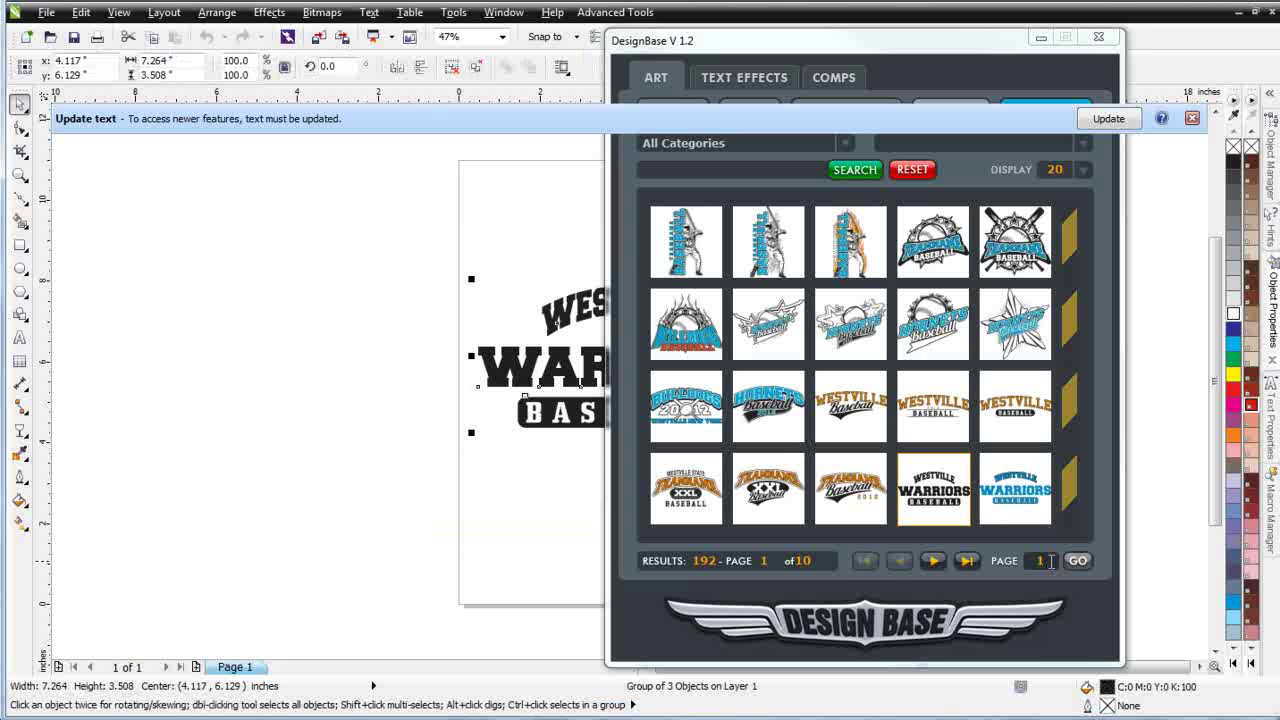
# Paste the Westville Warriors Baseball graphic into the open "Getting Started with the CorelDRAW Graphics Suite X6" document, below the banner
pyautogui.click(1042, 38)
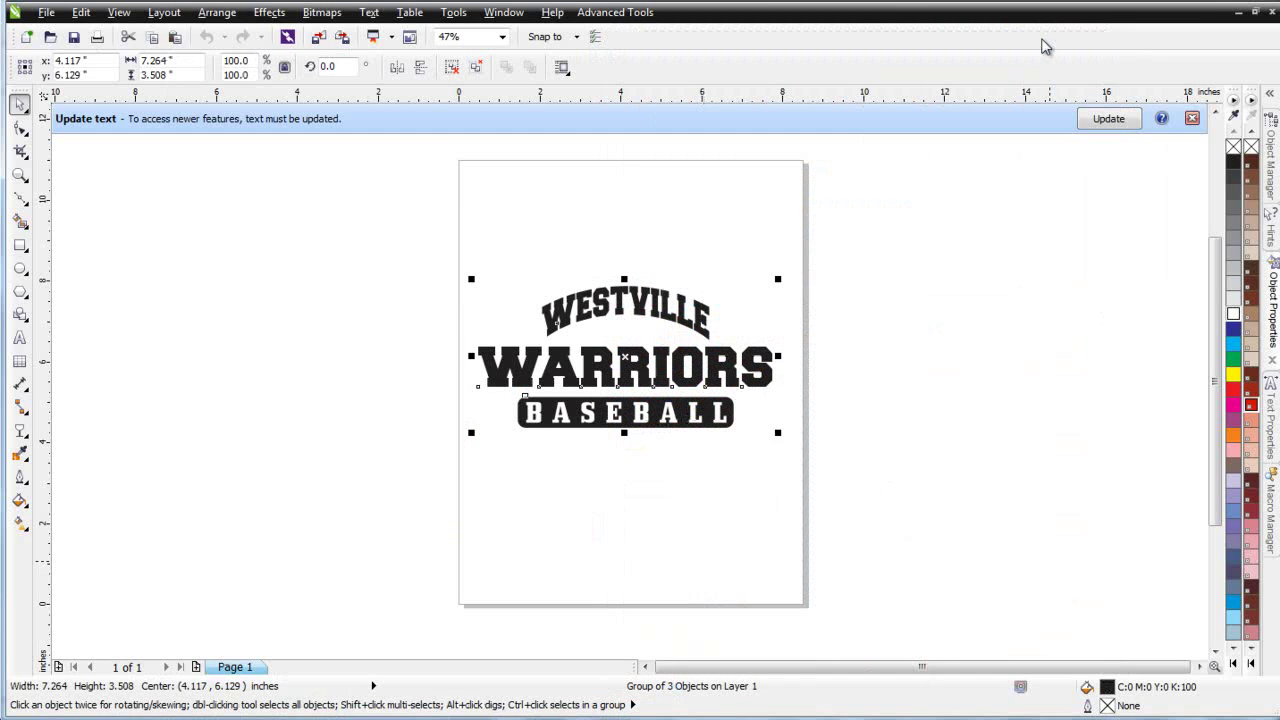
pyautogui.click(1238, 12)
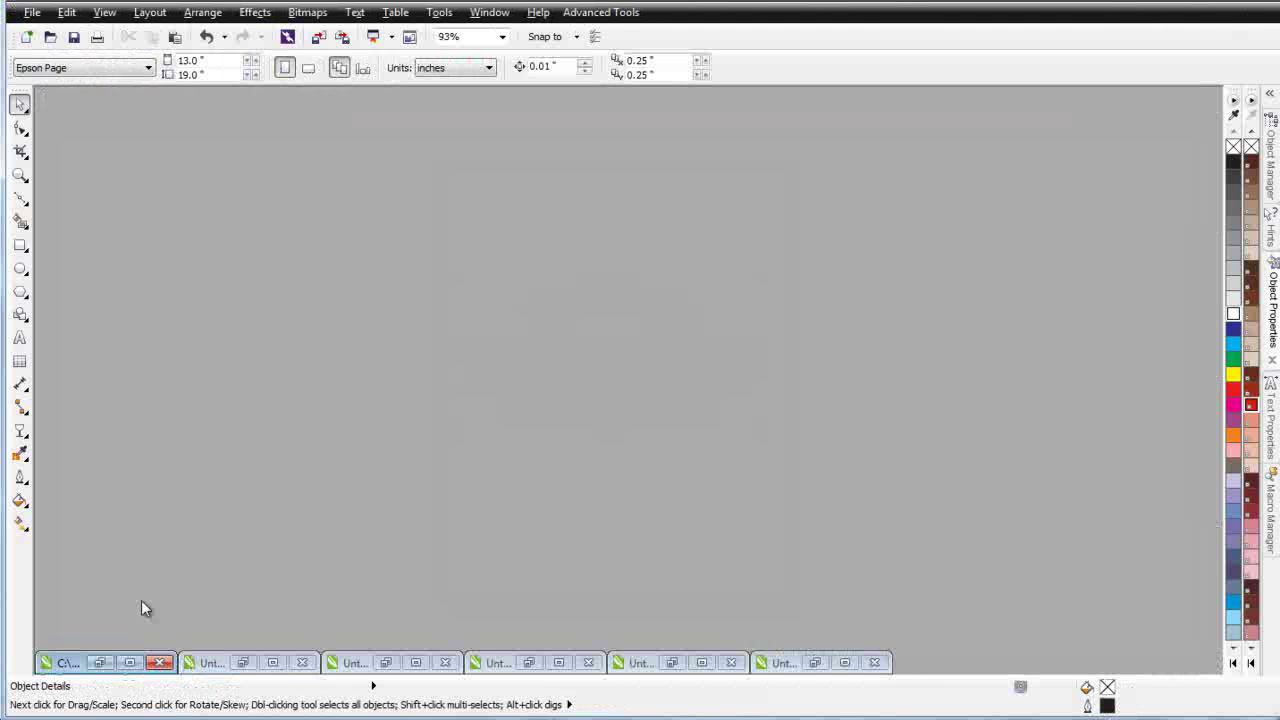
pyautogui.click(99, 662)
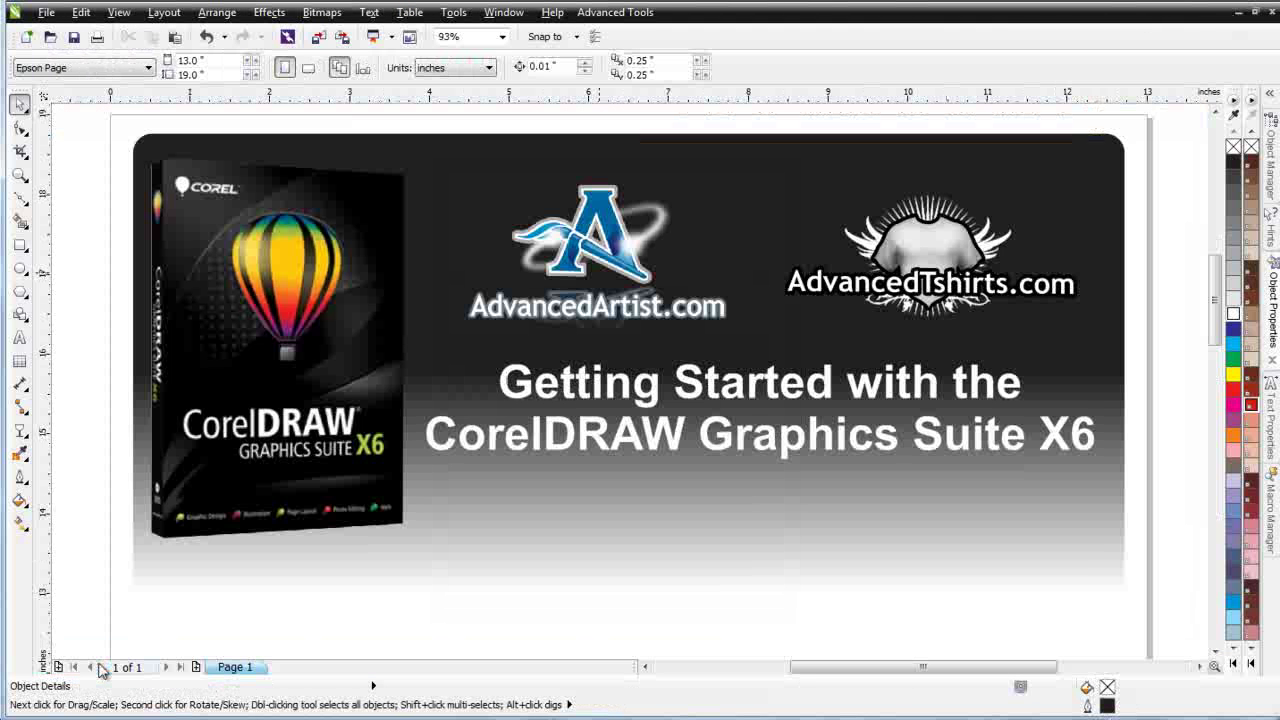
pyautogui.click(817, 383)
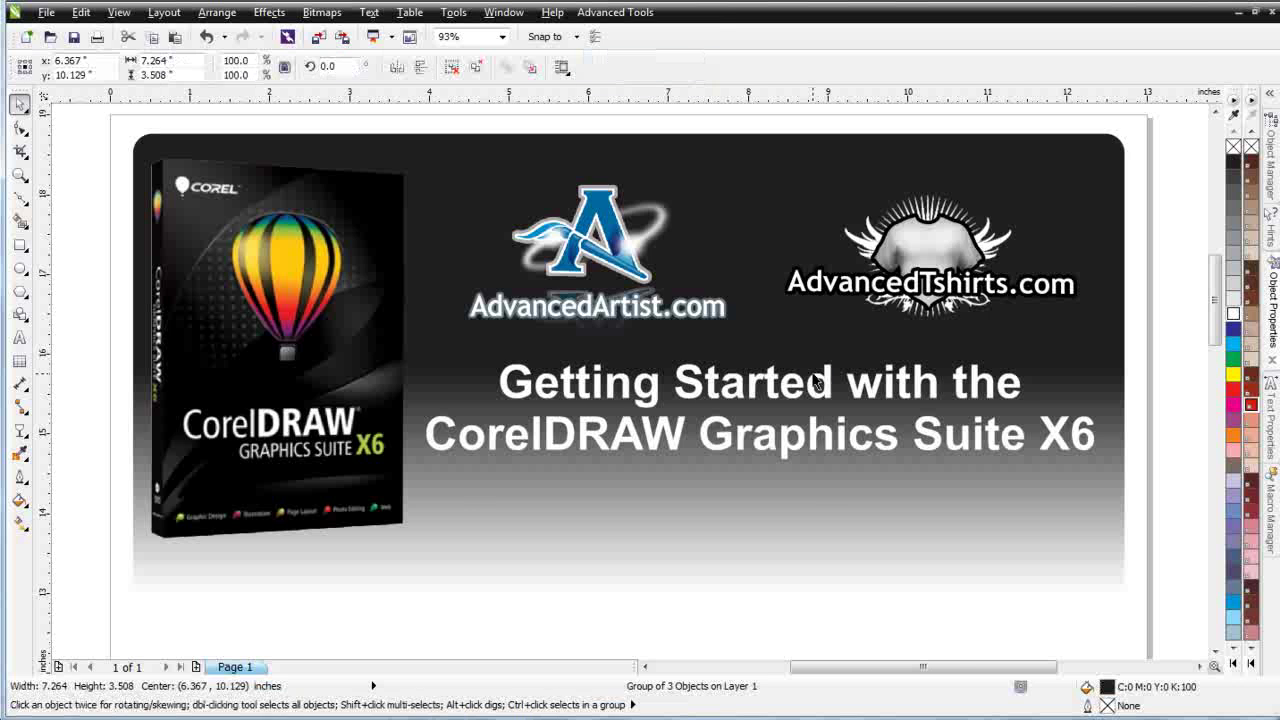
pyautogui.press('F3')
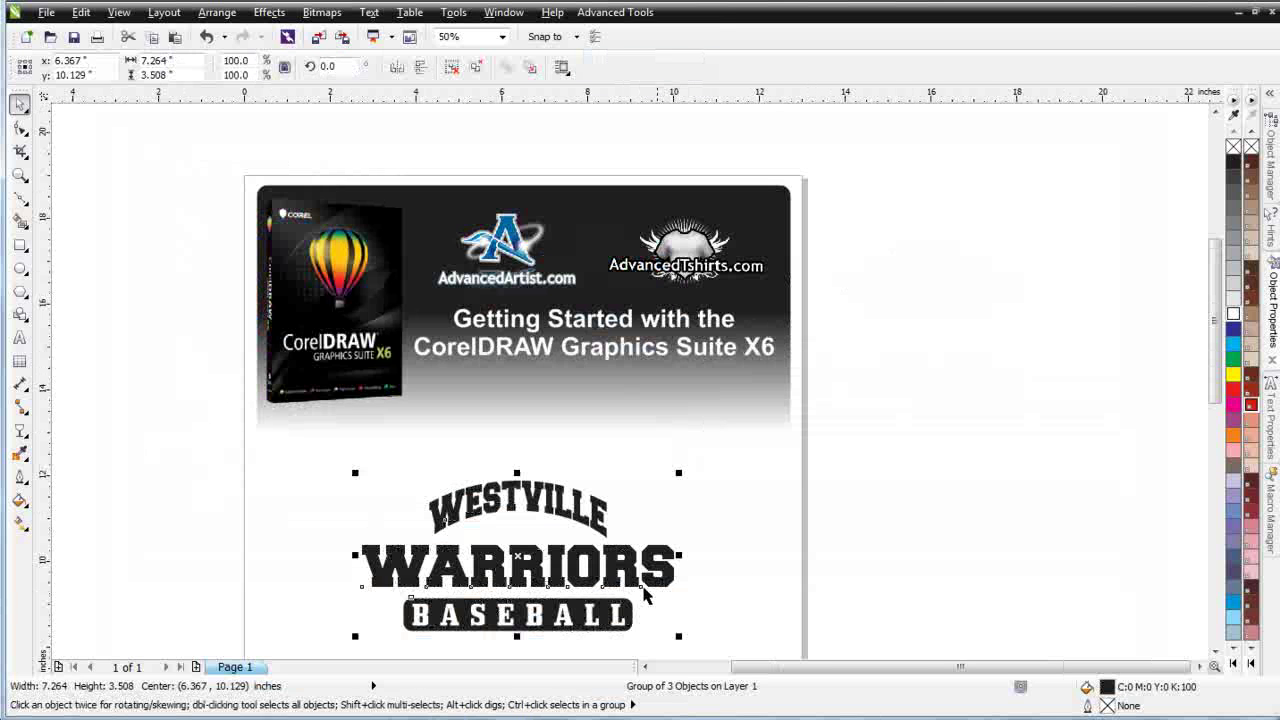
pyautogui.scroll(-2, 566, 437)
pyautogui.scroll(2, 566, 437)
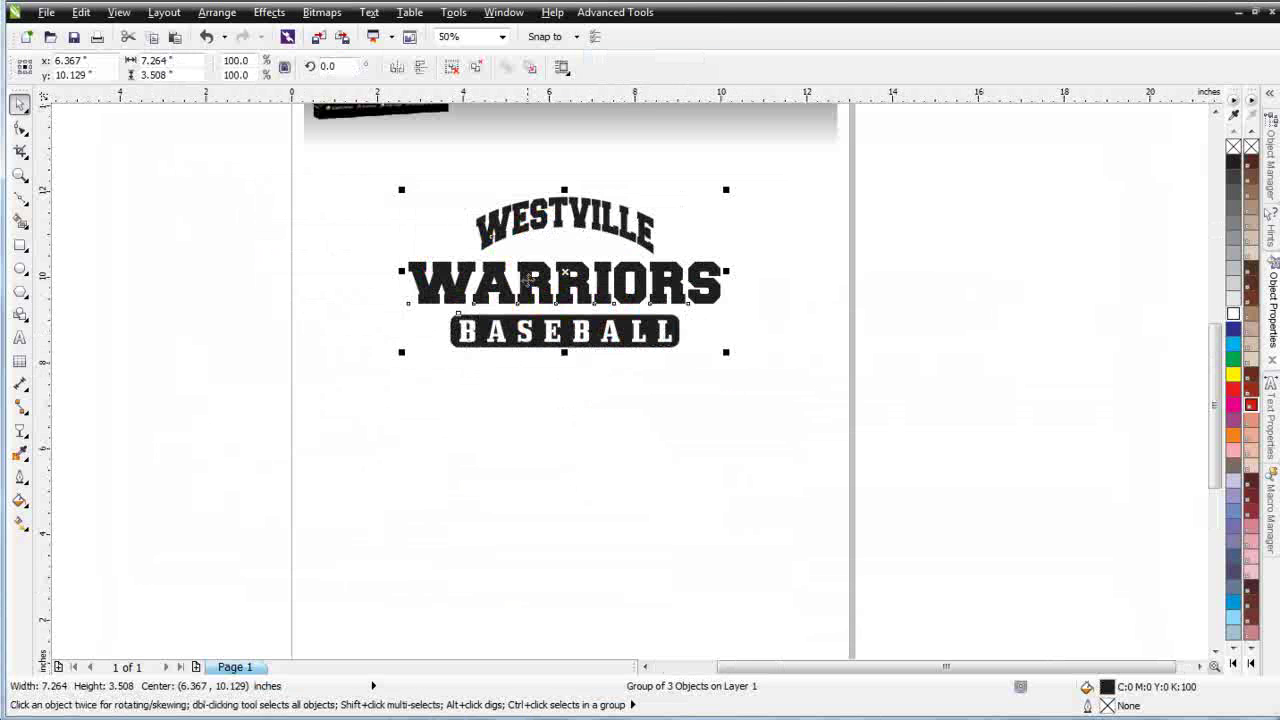
# Ungroup the pasted graphic and place a copy of the WARRIORS text in the empty area below the design
pyautogui.click(389, 288)
pyautogui.click(436, 293)
pyautogui.click(456, 68)
pyautogui.click(343, 294)
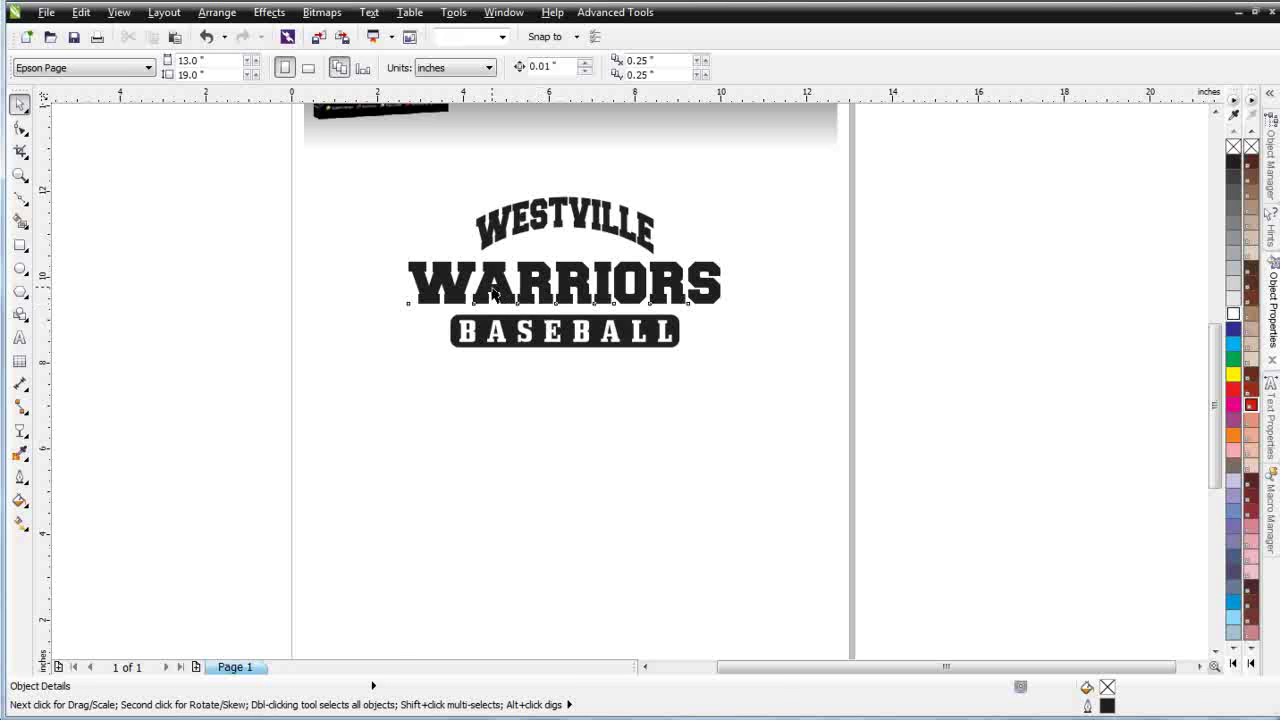
pyautogui.click(493, 287)
pyautogui.moveTo(493, 287); pyautogui.dragTo(499, 497)
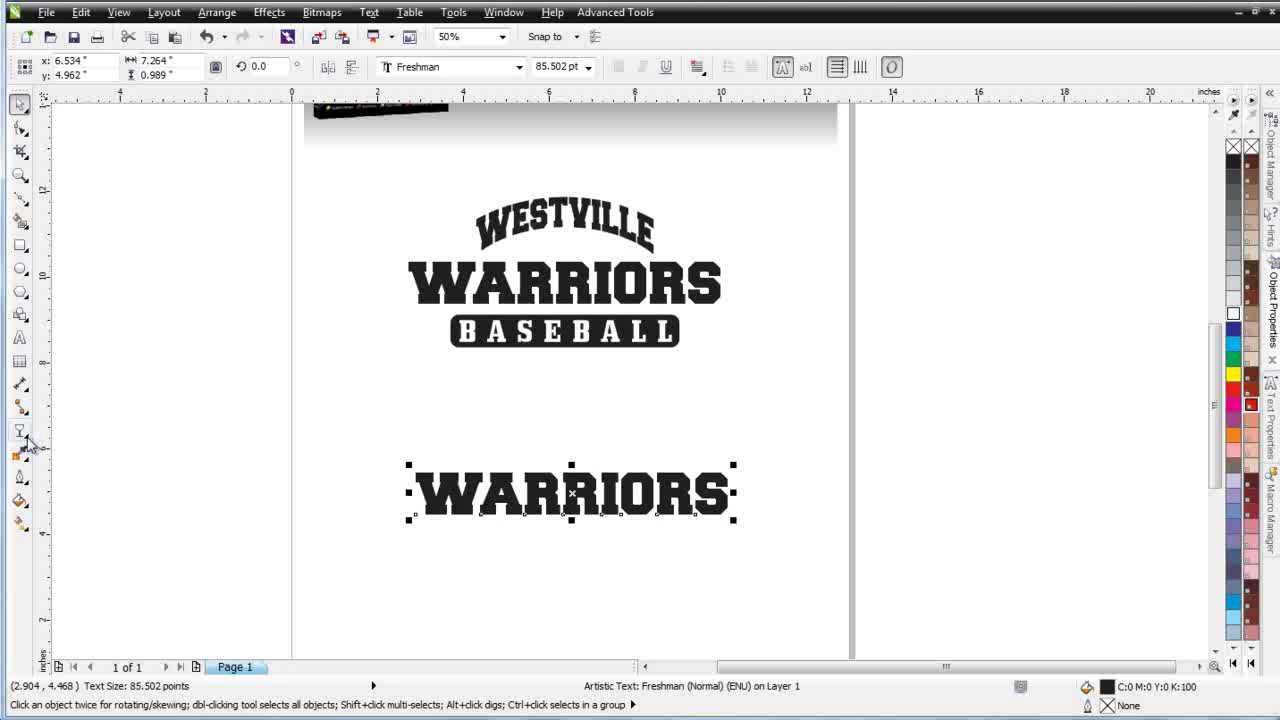
# Try a linear transparency running horizontally from the W to the last letters of the WARRIORS copy, and undo it
pyautogui.click(27, 439)
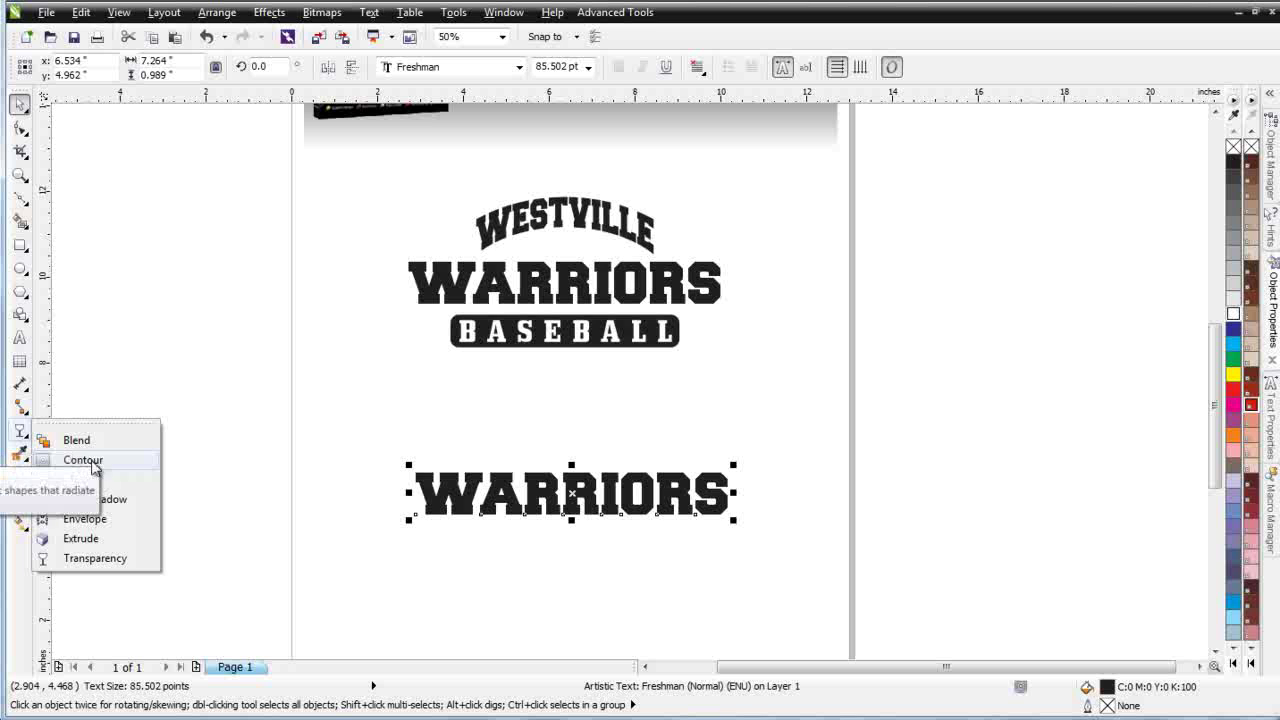
pyautogui.click(100, 558)
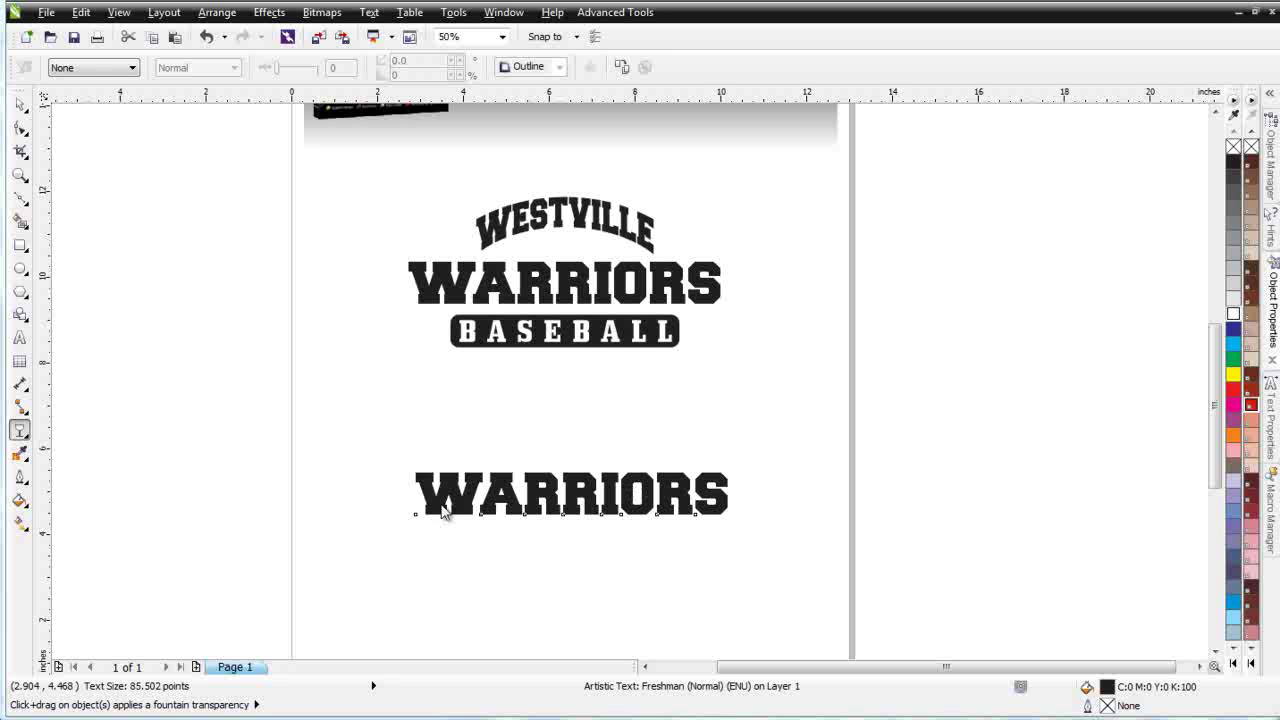
pyautogui.moveTo(442, 503); pyautogui.dragTo(674, 500)
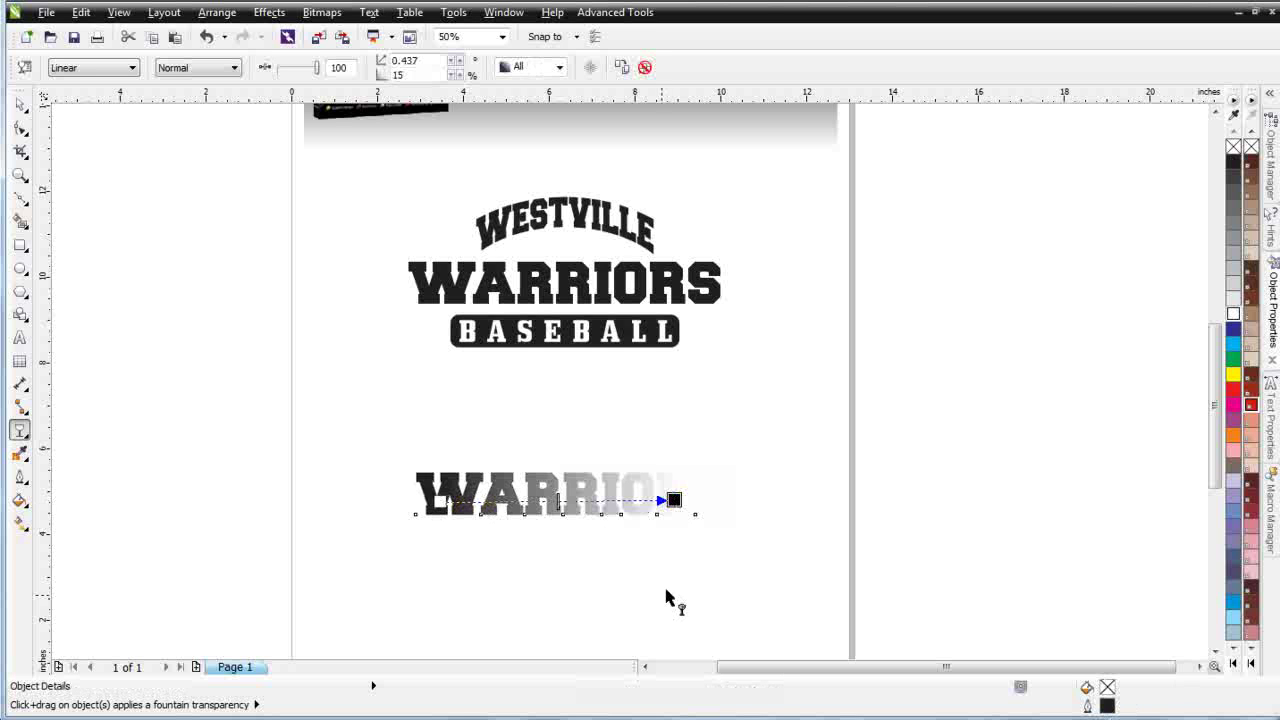
pyautogui.hotkey('ctrl', 'z')
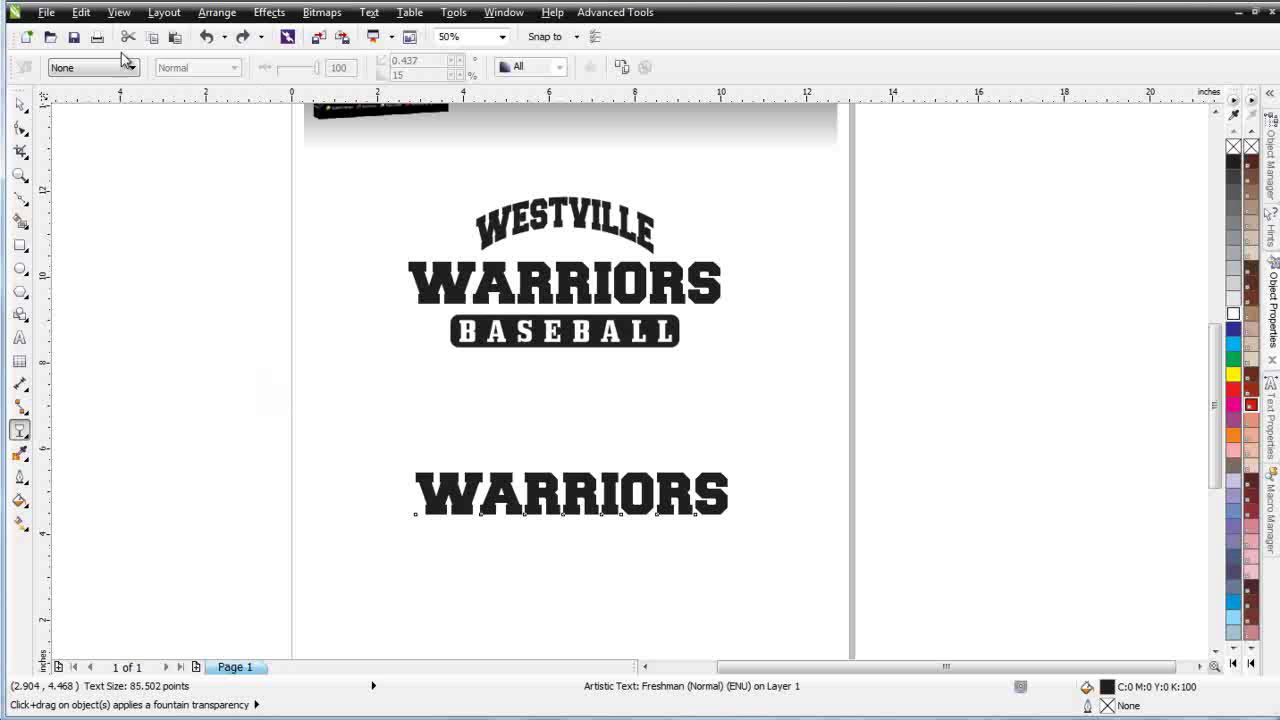
# Apply a uniform transparency to the WARRIORS copy with Normal merge mode and a value of 50
pyautogui.click(130, 67)
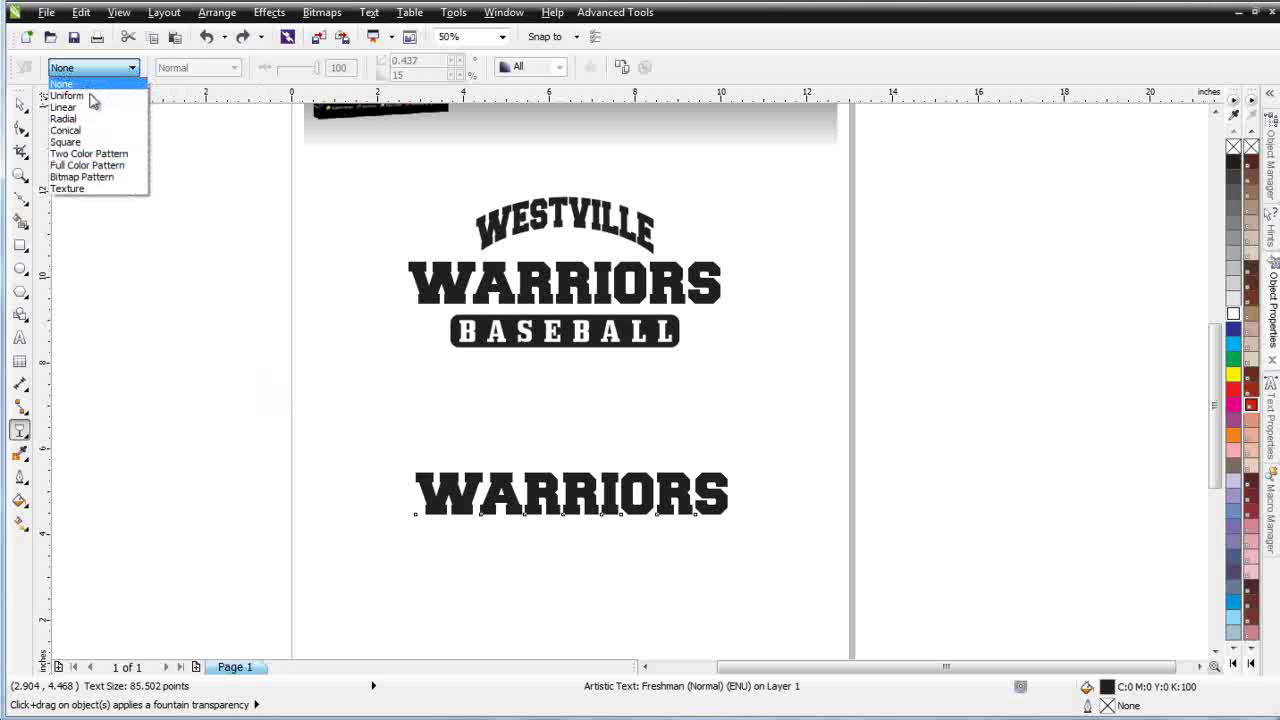
pyautogui.click(90, 97)
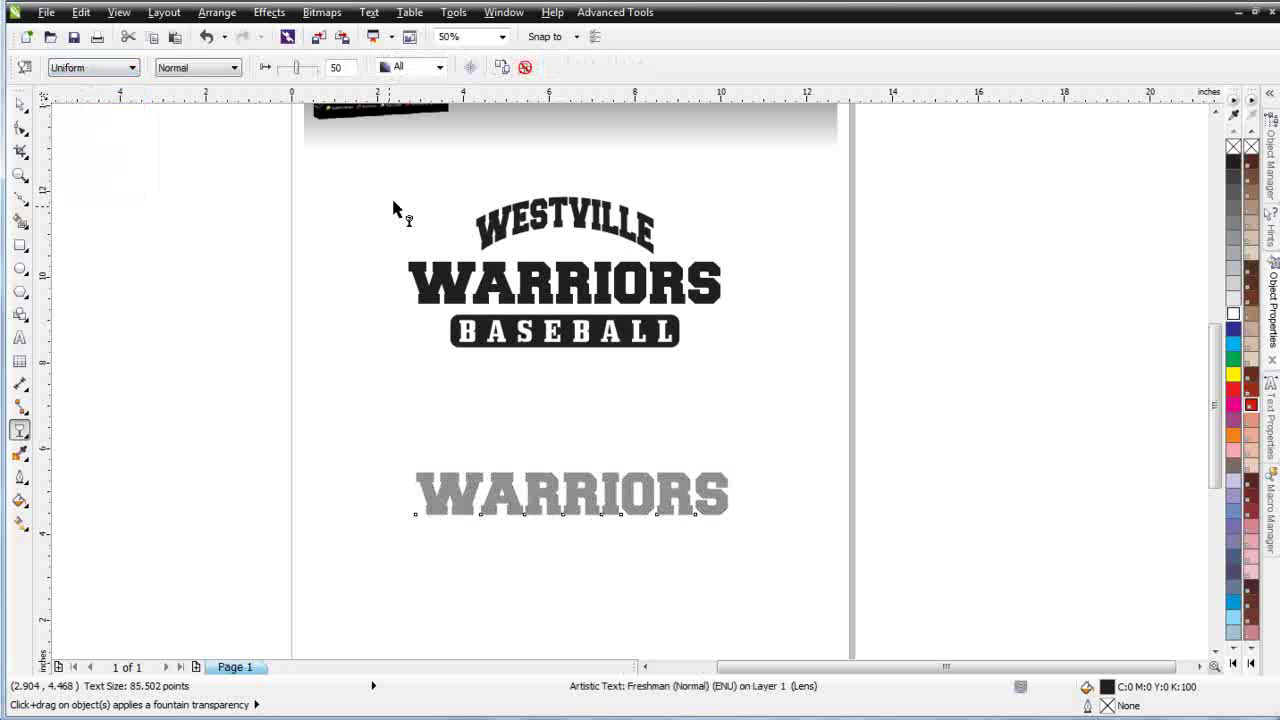
pyautogui.click(235, 68)
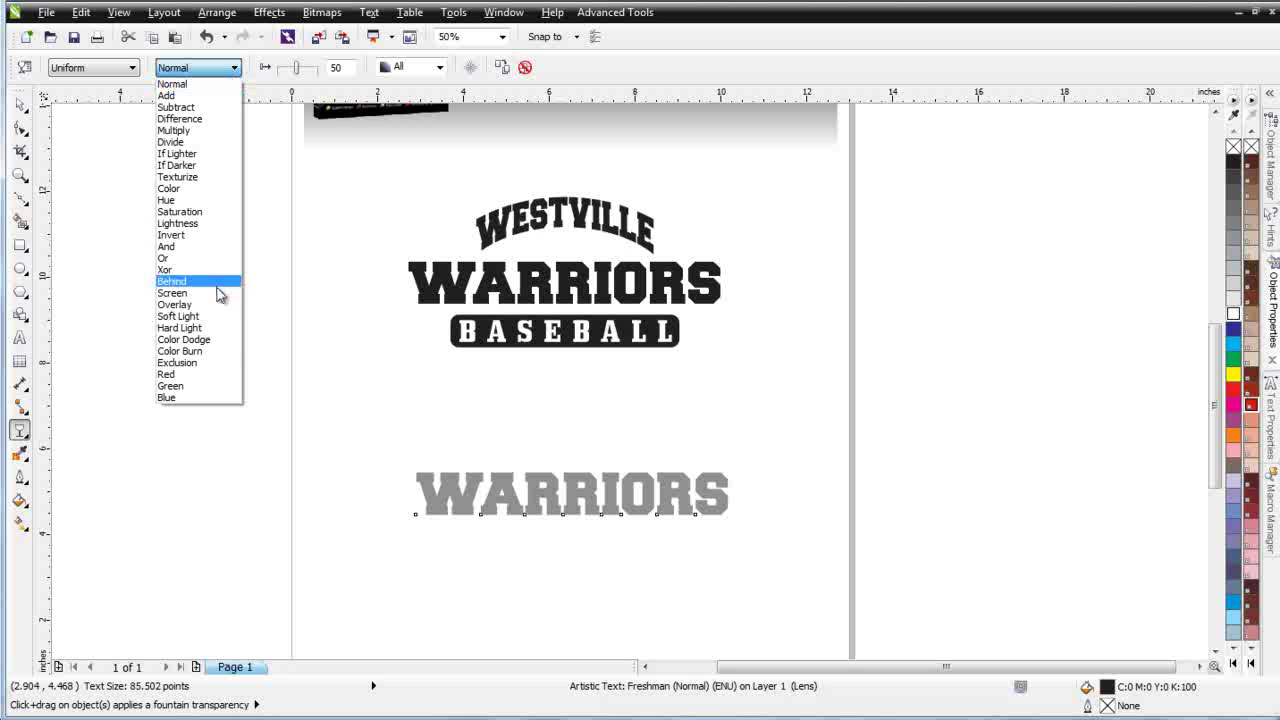
pyautogui.click(204, 70)
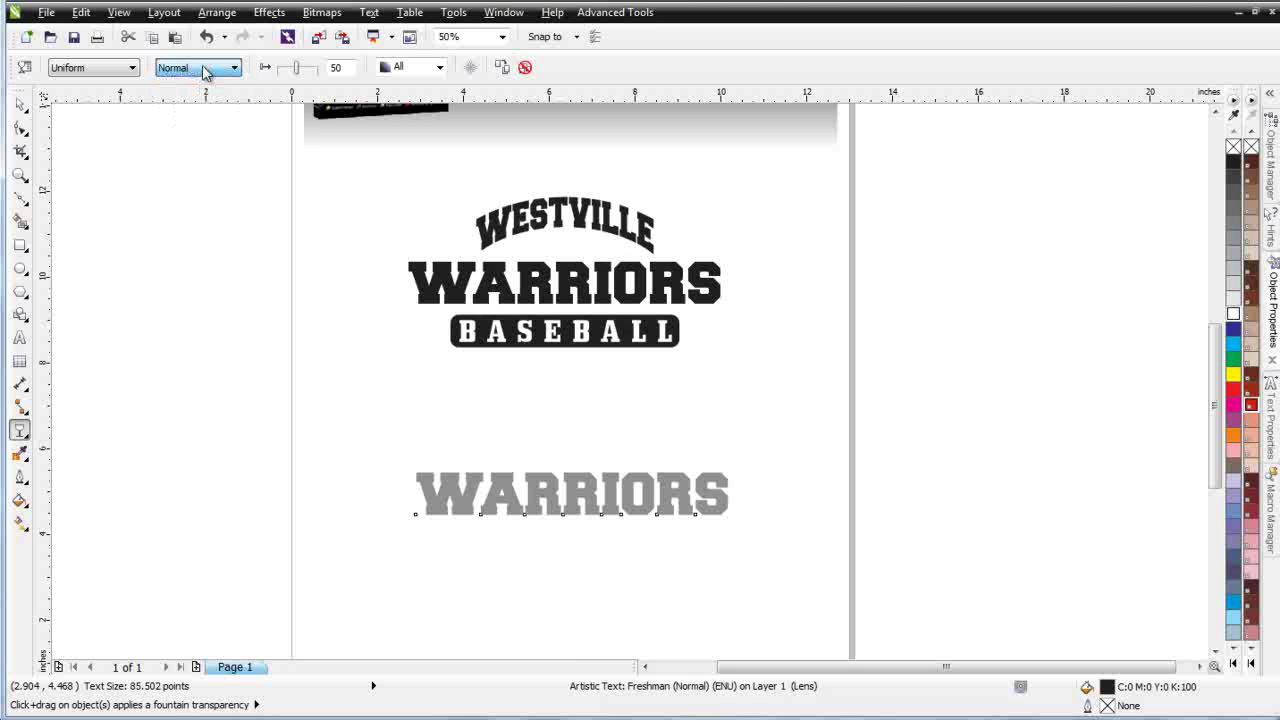
pyautogui.click(297, 70)
pyautogui.moveTo(297, 75)
pyautogui.mouseDown()
pyautogui.moveTo(314, 78)
pyautogui.moveTo(287, 70)
pyautogui.mouseUp()
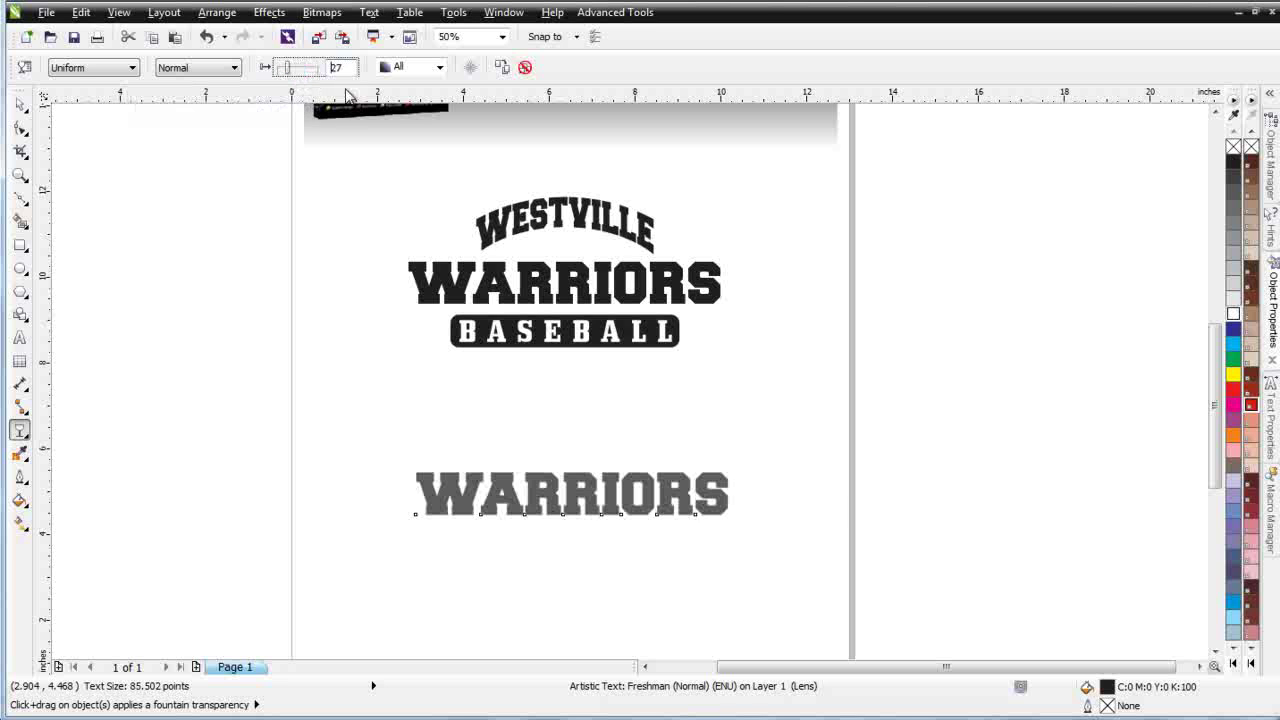
pyautogui.doubleClick(344, 68)
pyautogui.press('Return')
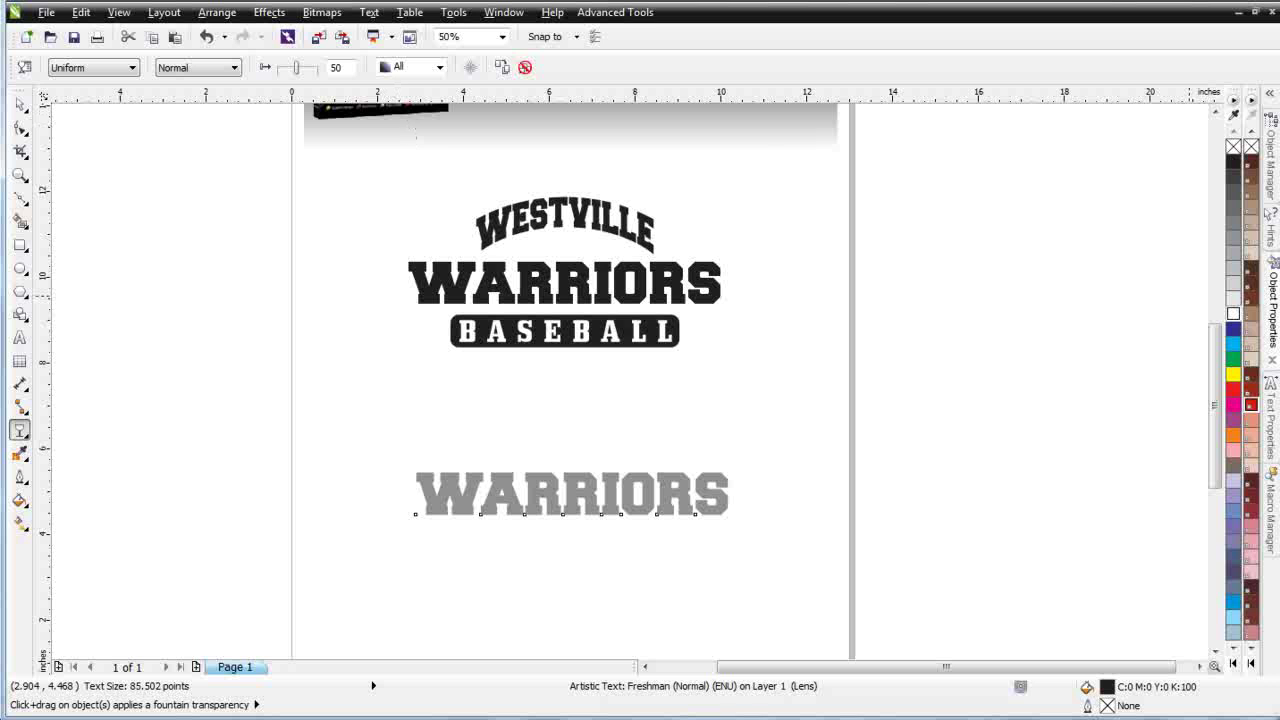
# Give the WARRIORS copy an 8.0 pt black outline in its character properties
pyautogui.click(1272, 313)
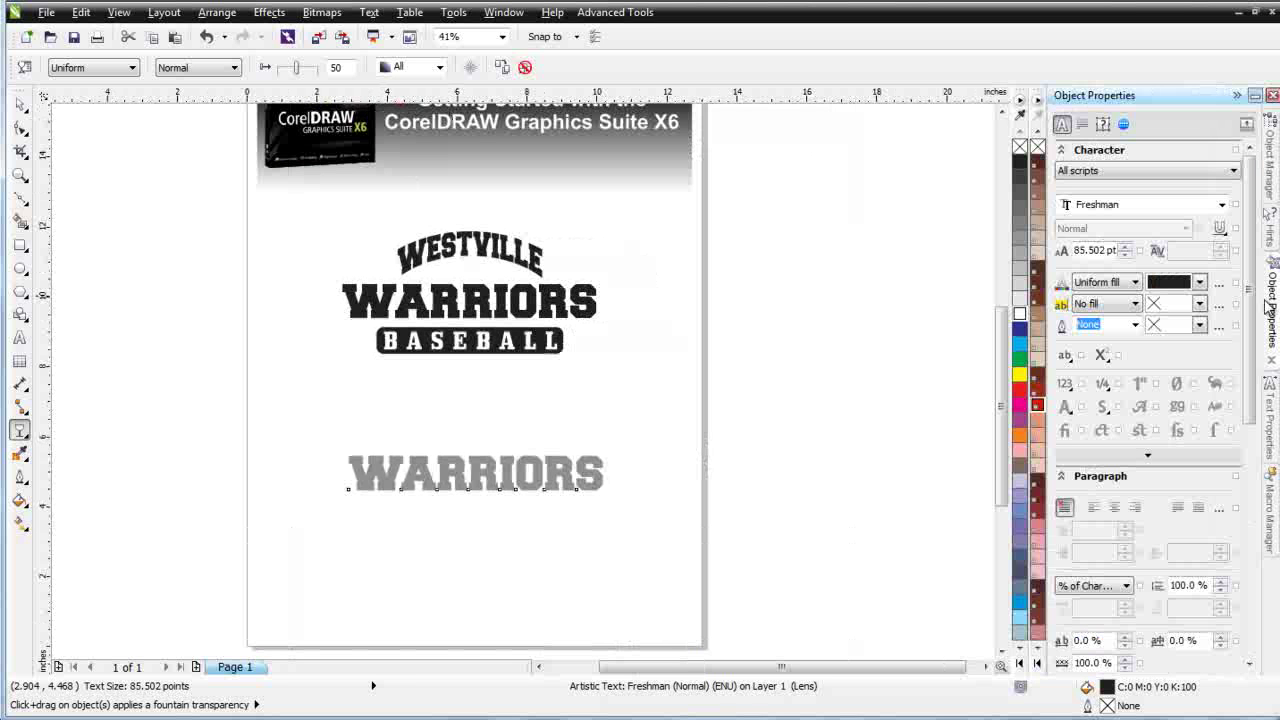
pyautogui.click(1136, 326)
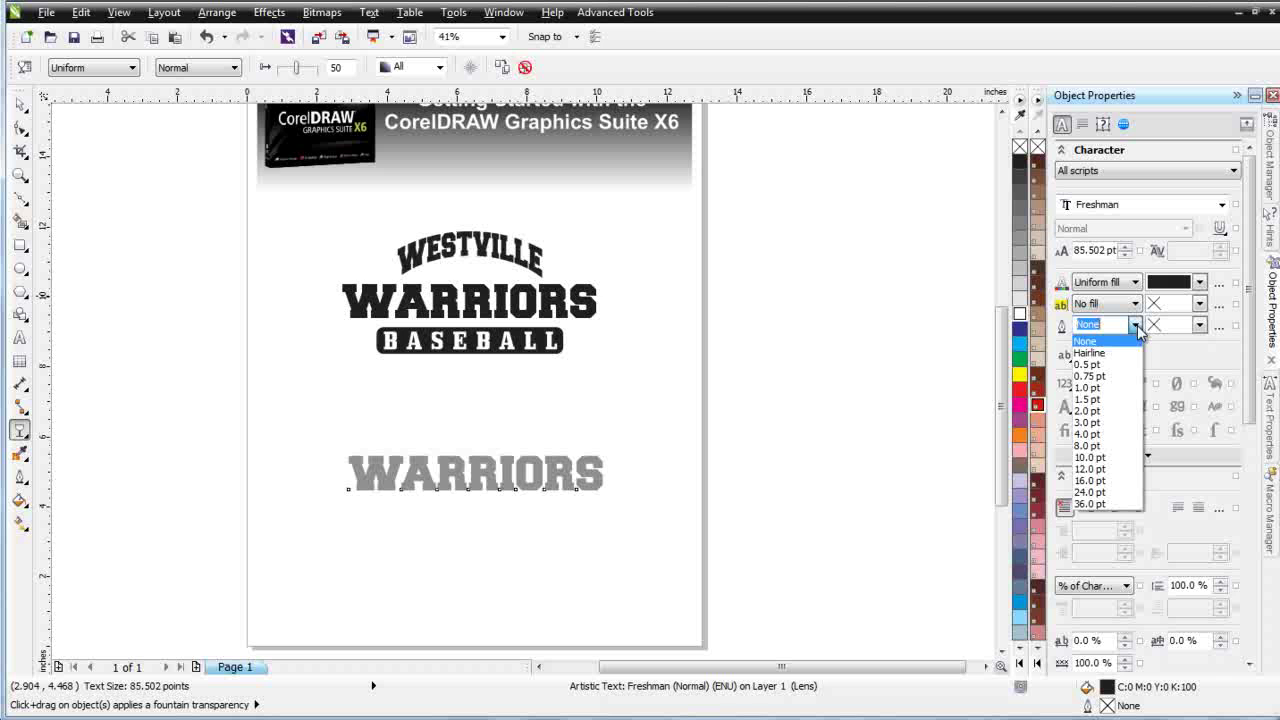
pyautogui.click(1116, 446)
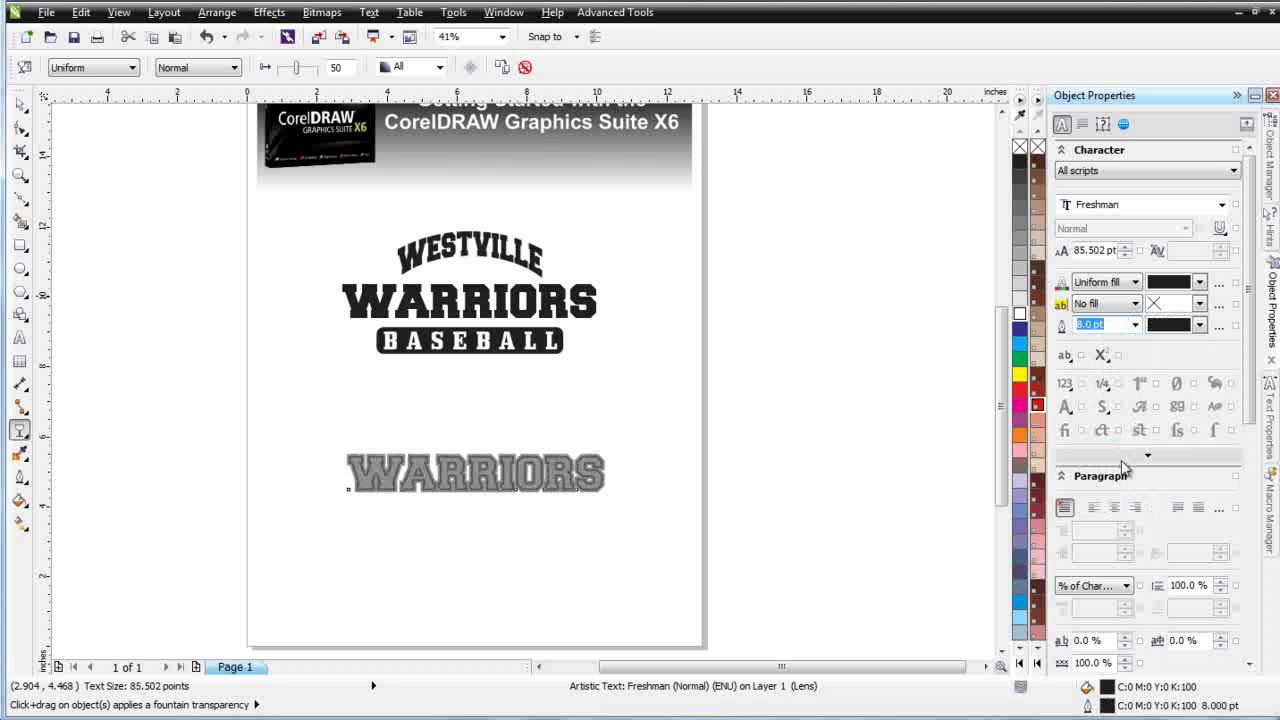
pyautogui.scroll(2, 466, 480)
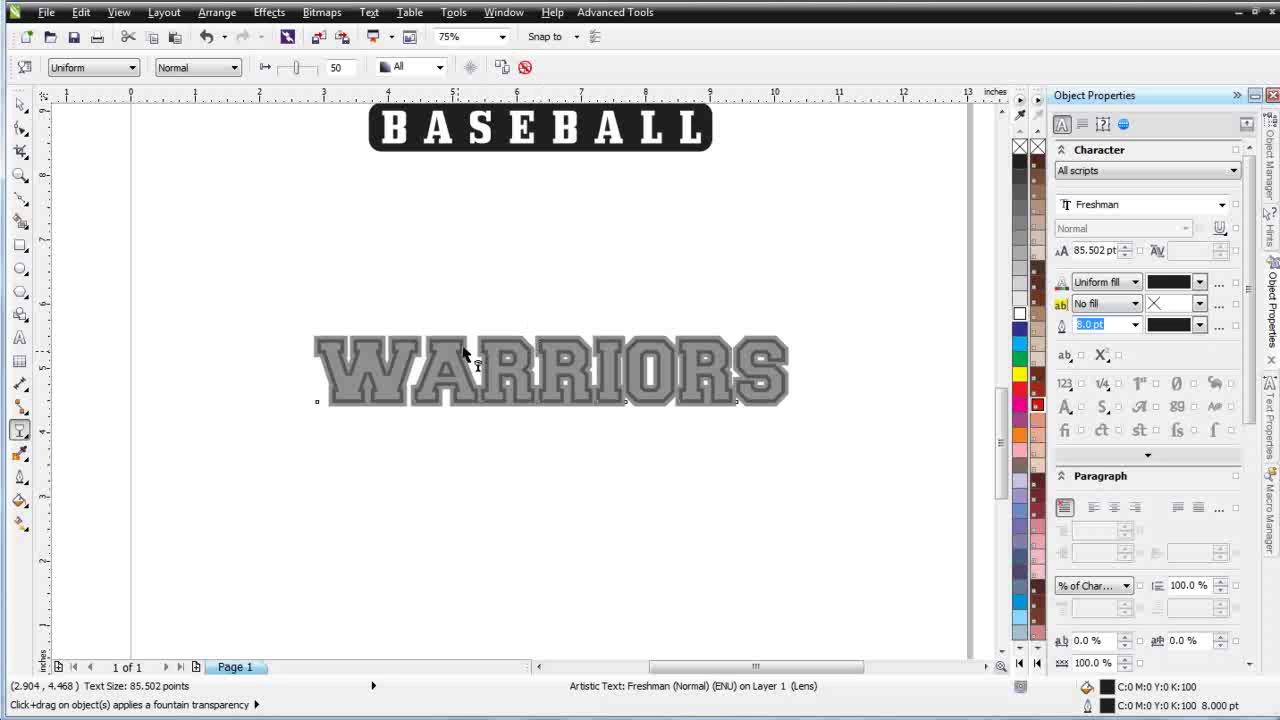
# Restrict the uniform transparency on the WARRIORS copy to the outline only, and after that to the fill only
pyautogui.click(440, 68)
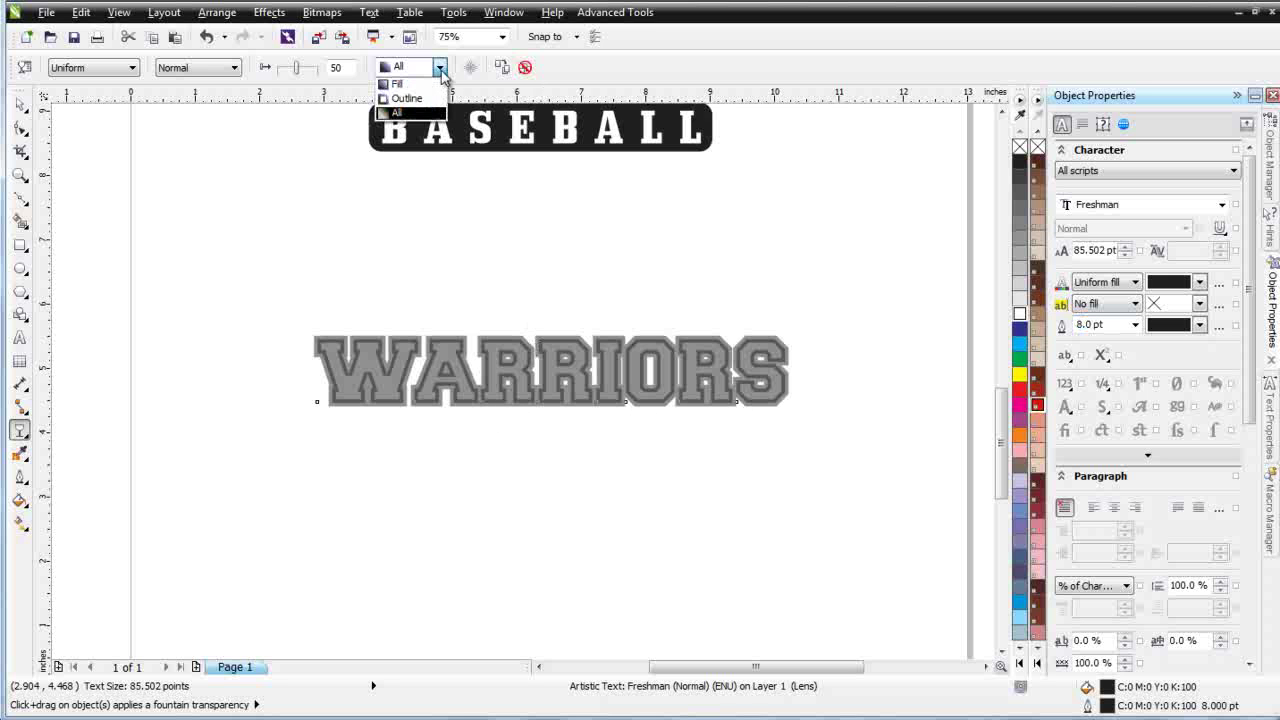
pyautogui.click(430, 100)
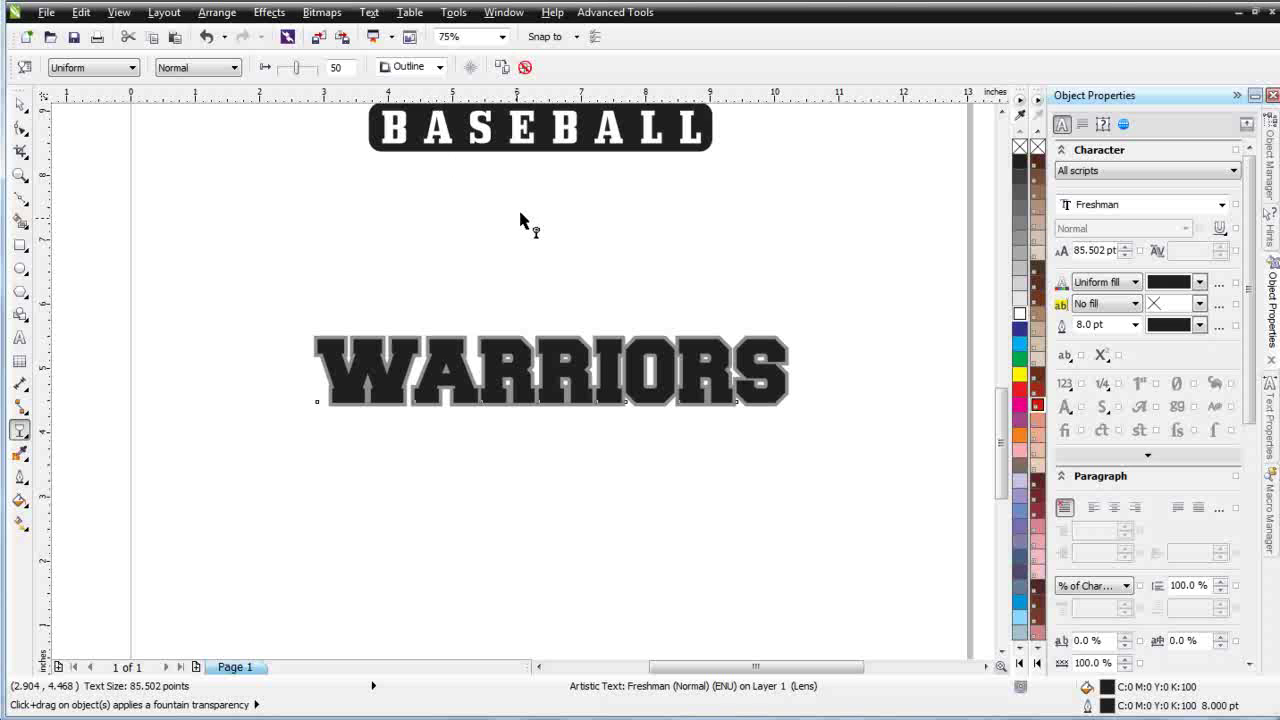
pyautogui.click(440, 68)
pyautogui.click(430, 86)
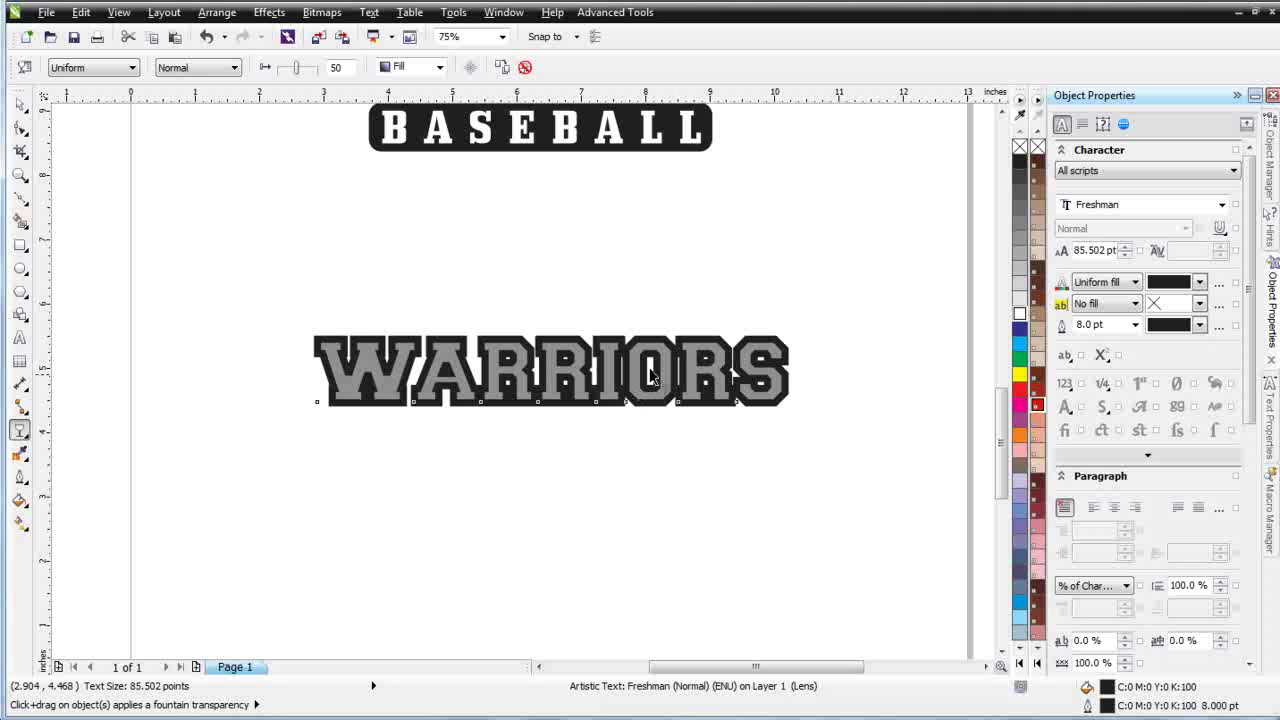
# Change the transparency of the WARRIORS copy to Linear and apply it to both fill and outline
pyautogui.click(129, 68)
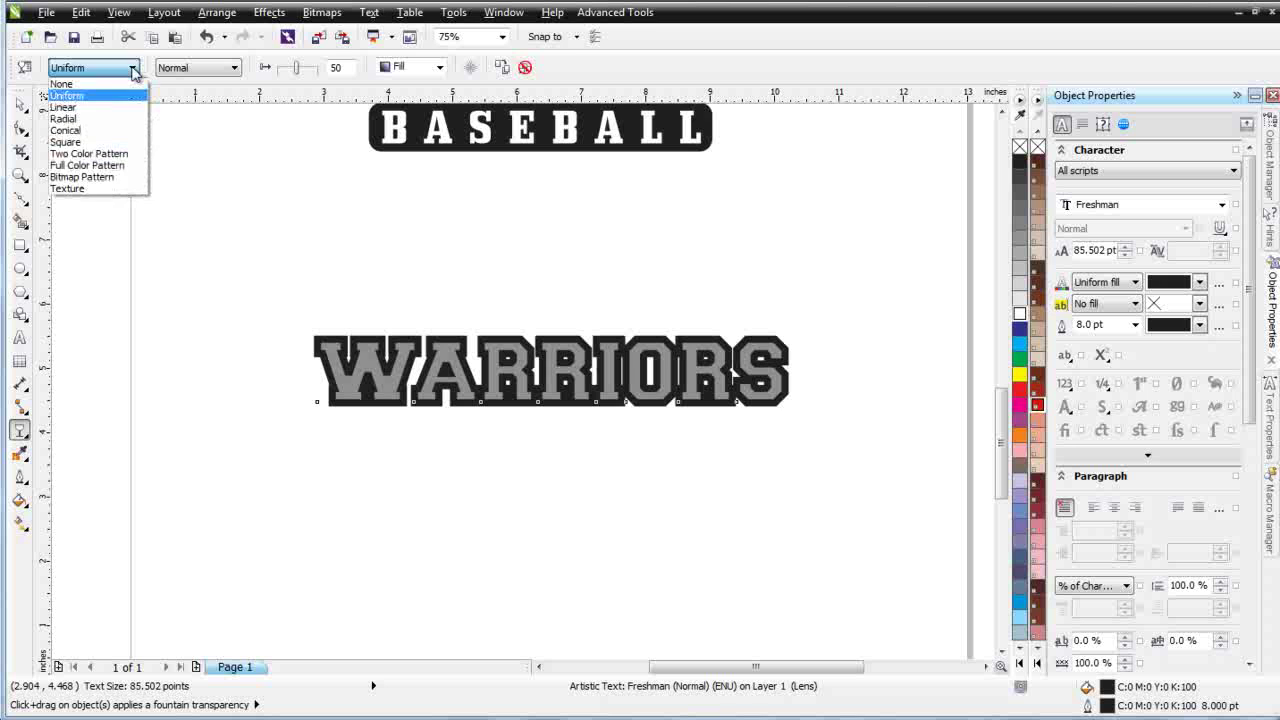
pyautogui.click(121, 103)
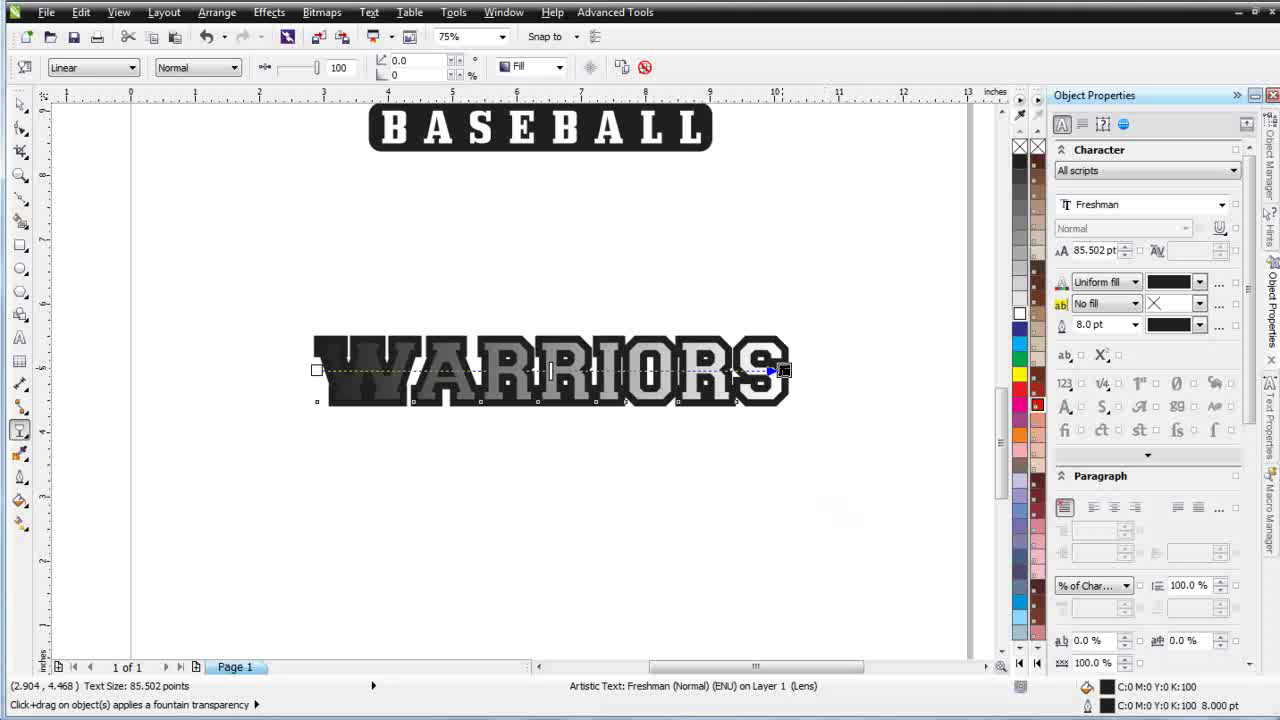
pyautogui.click(559, 67)
pyautogui.click(540, 112)
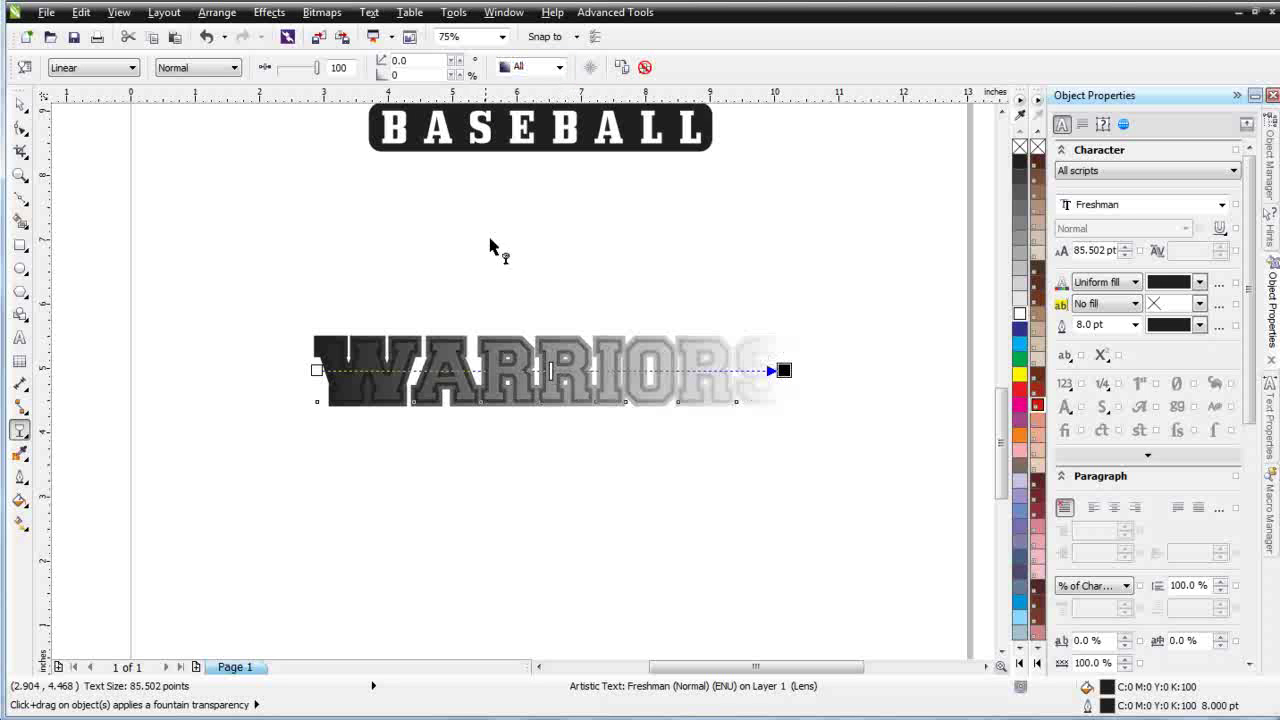
# Shift the start of the linear transparency inward onto the W and move its midpoint toward the O of WARRIORS
pyautogui.moveTo(316, 370); pyautogui.dragTo(362, 373)
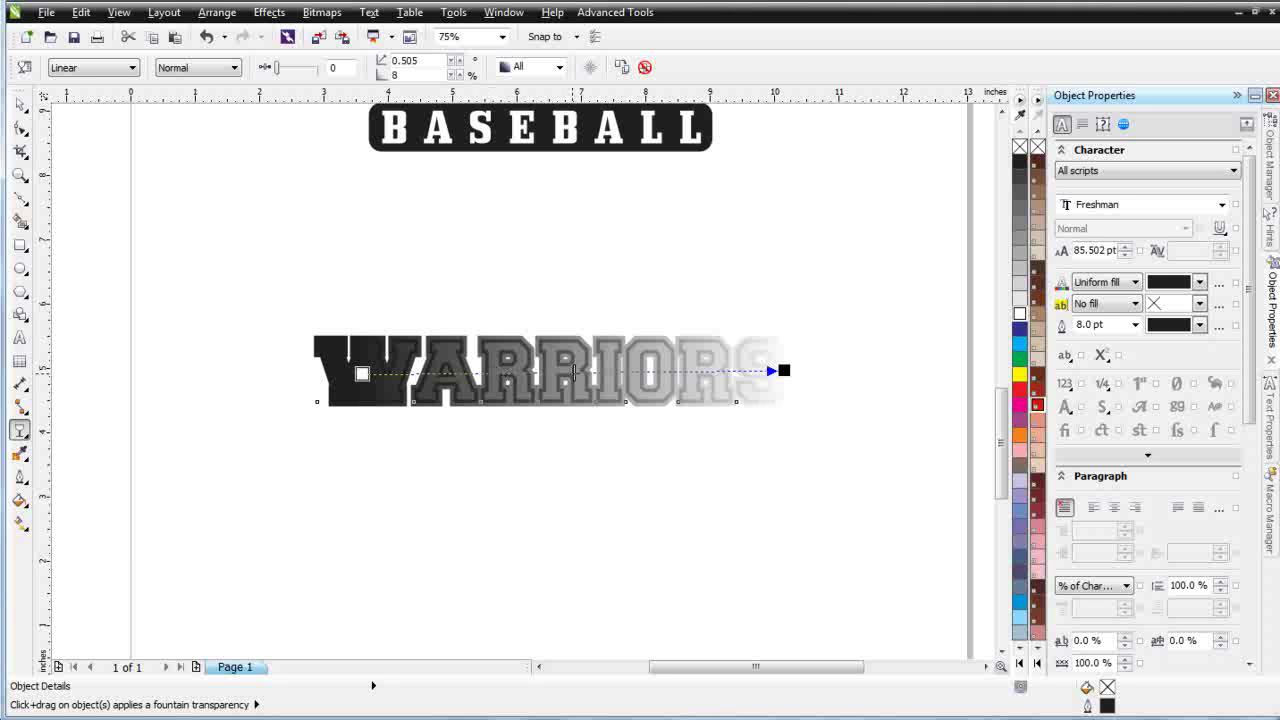
pyautogui.moveTo(489, 373); pyautogui.dragTo(486, 373)
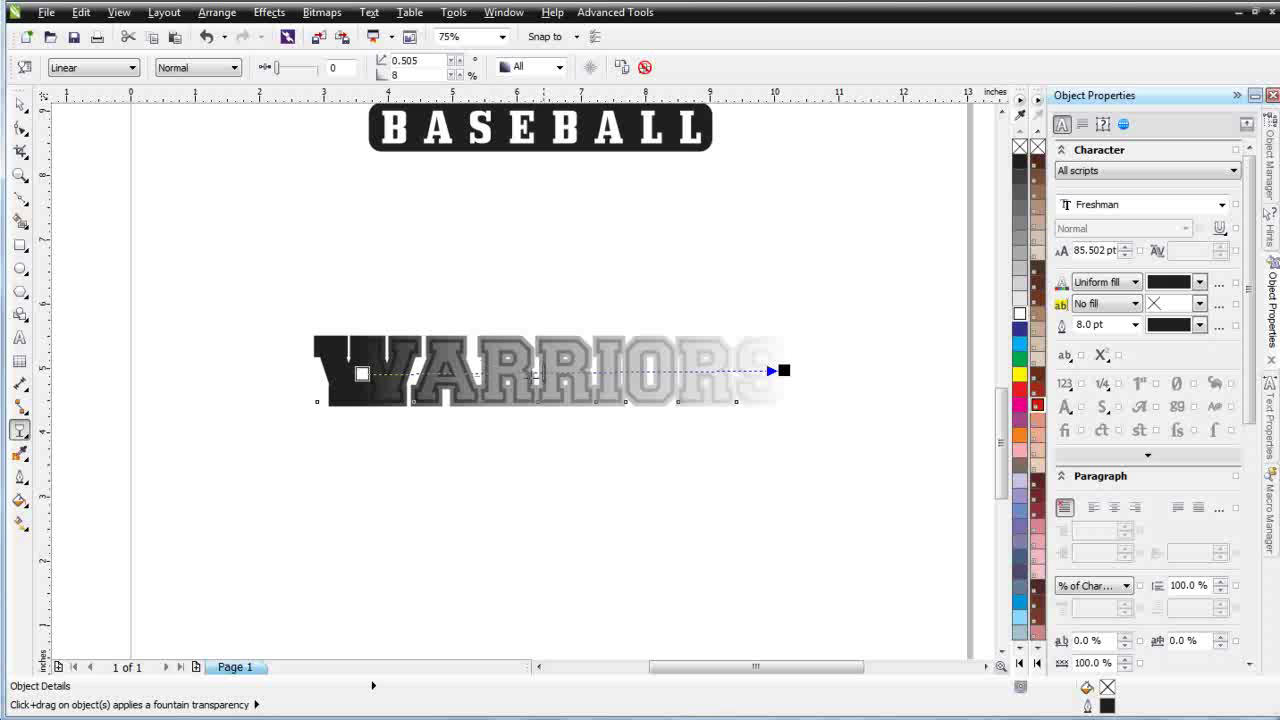
pyautogui.moveTo(668, 372); pyautogui.dragTo(667, 372)
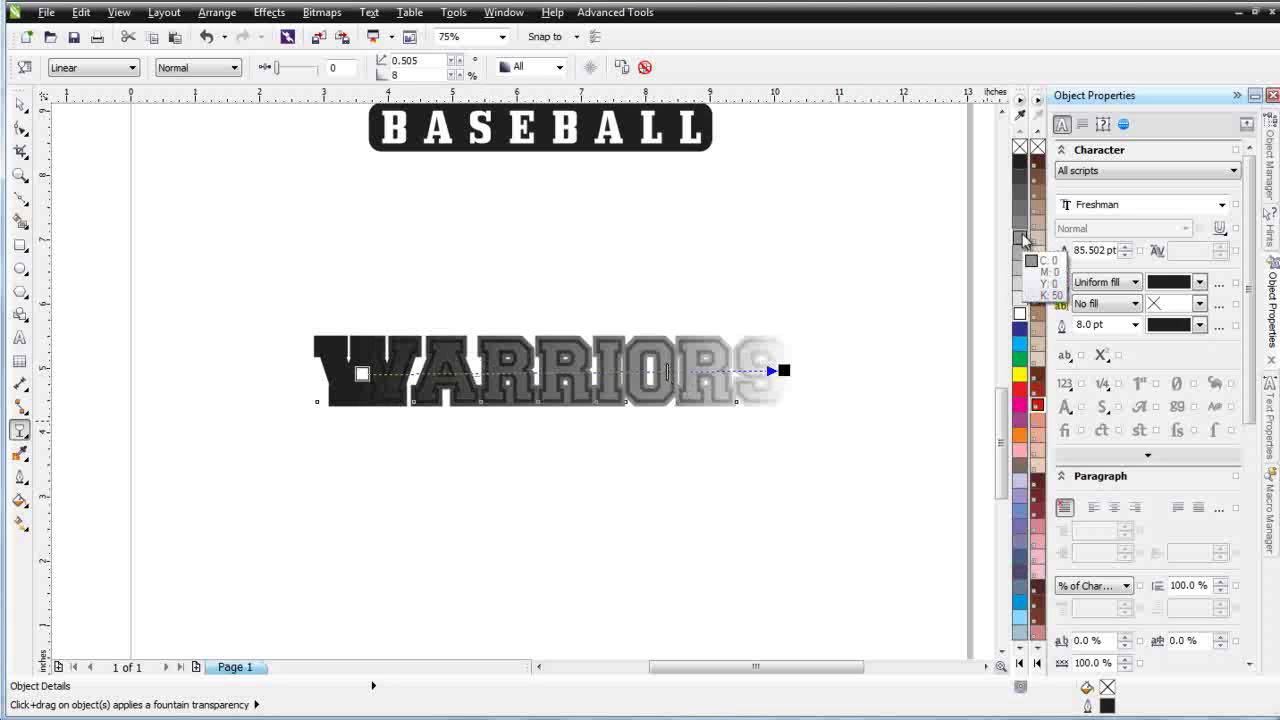
# Add an intermediate stop to the linear transparency over the first A of WARRIORS and adjust the fade with gray palette colors
pyautogui.click(1024, 313)
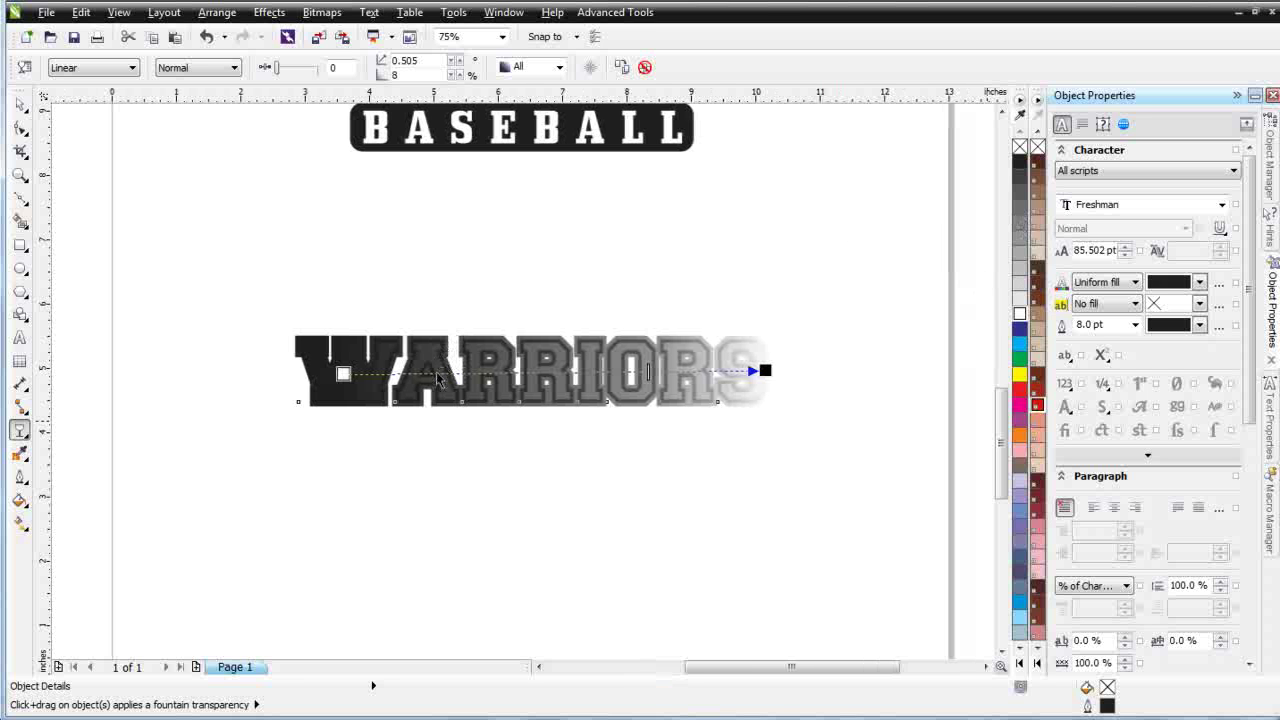
pyautogui.doubleClick(436, 373)
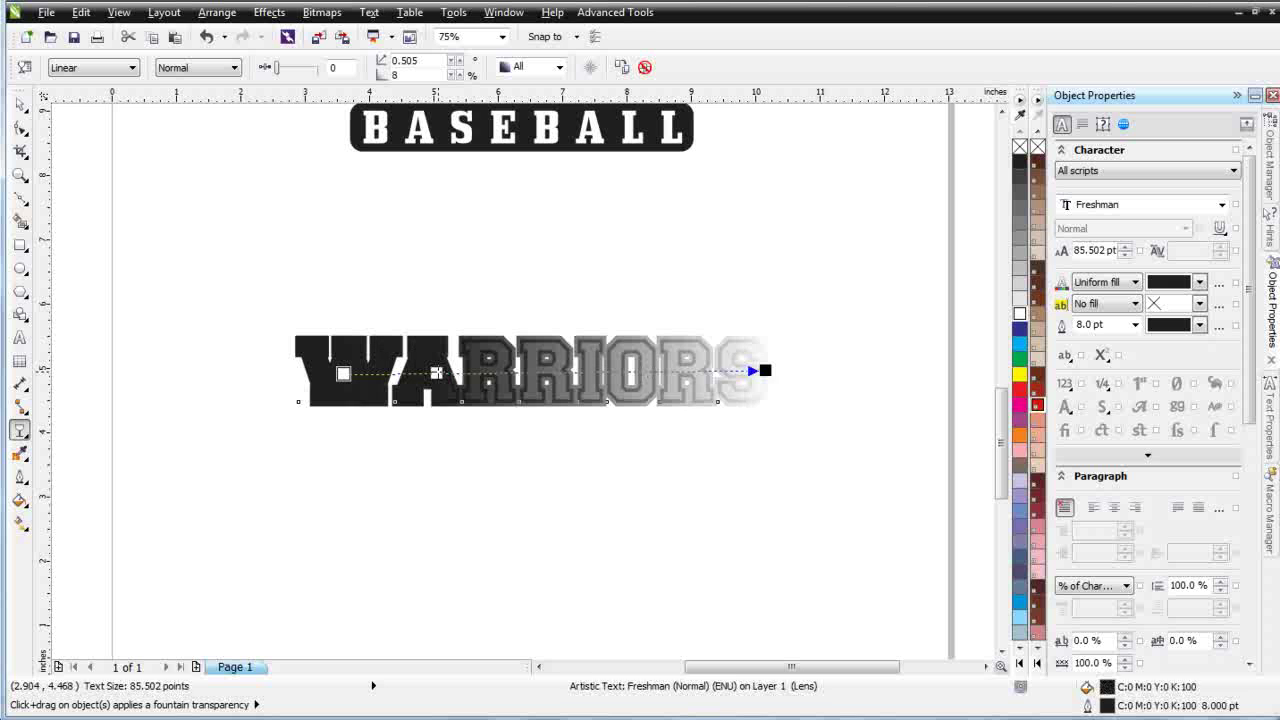
pyautogui.moveTo(1022, 280); pyautogui.dragTo(432, 370)
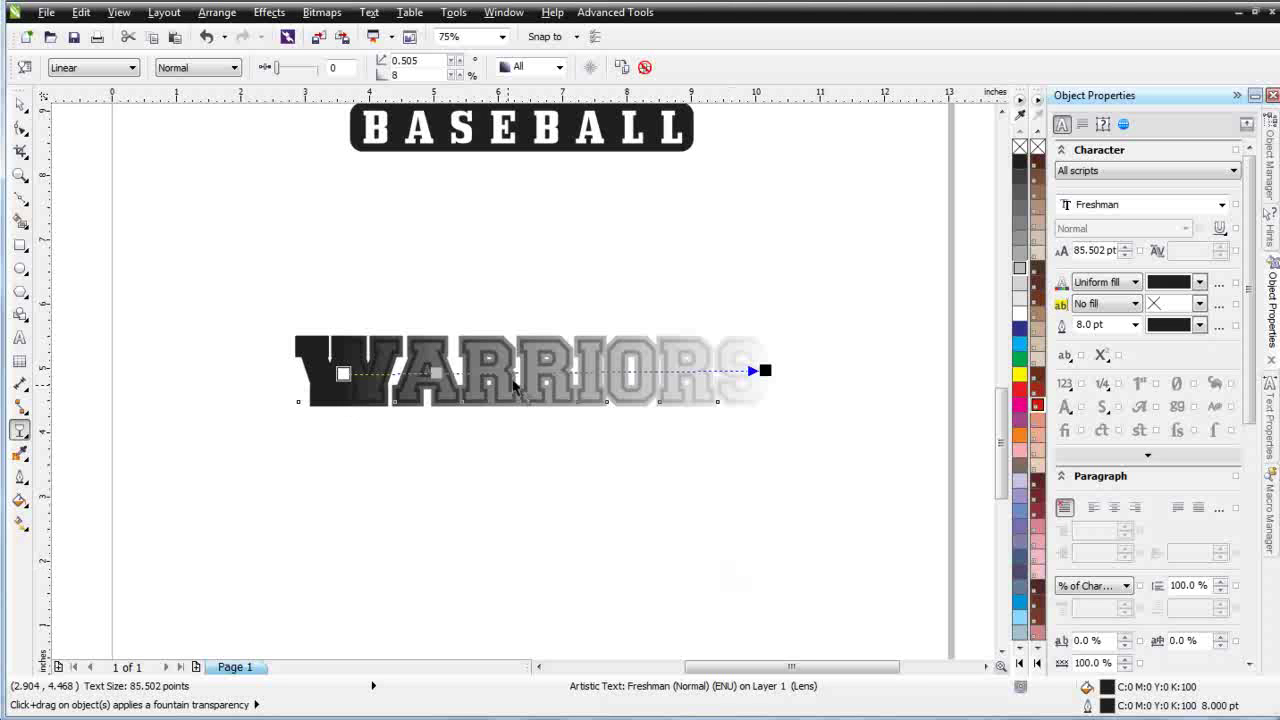
pyautogui.moveTo(1020, 222); pyautogui.dragTo(485, 376)
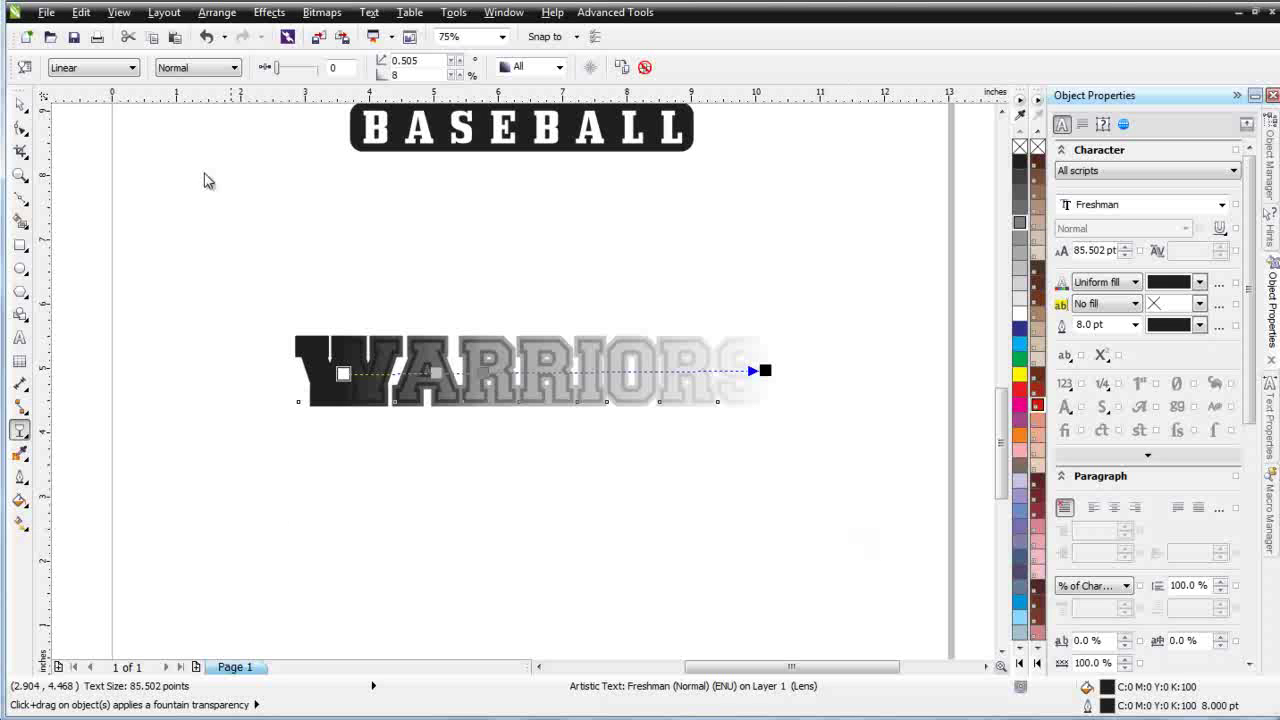
# Try the Radial and Conical transparency types on the WARRIORS copy and switch it to Square
pyautogui.click(132, 69)
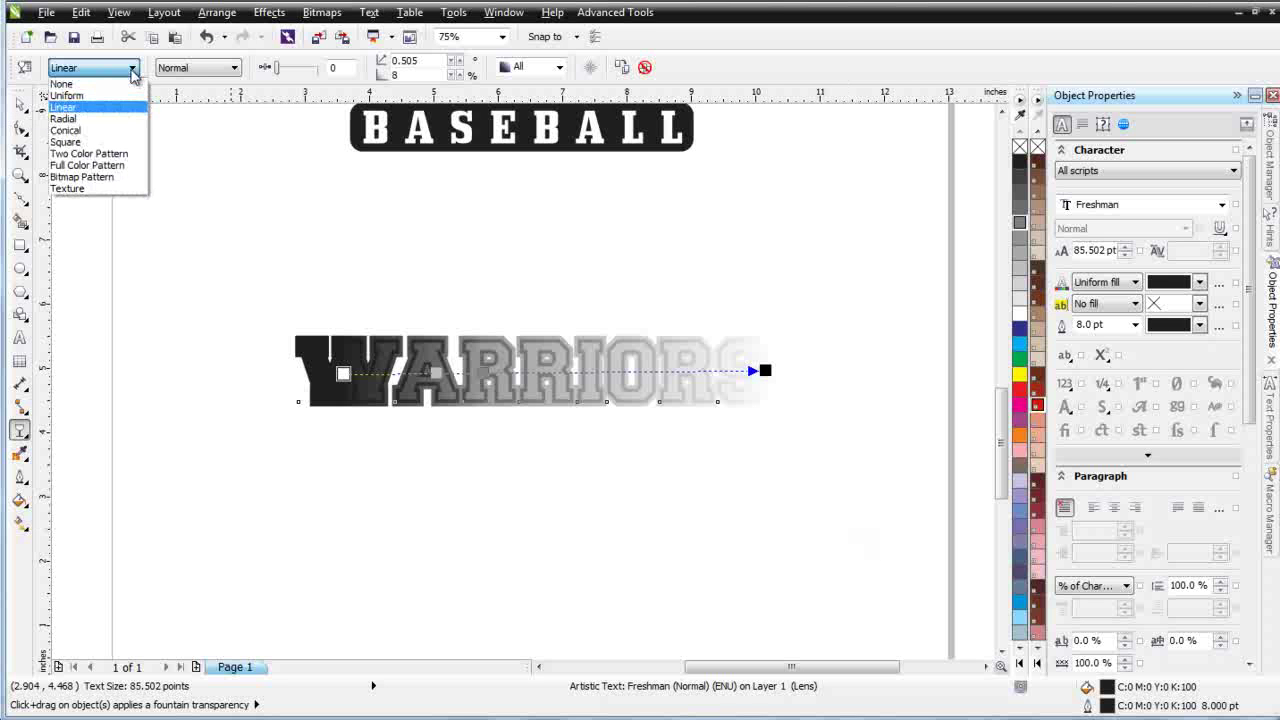
pyautogui.click(128, 119)
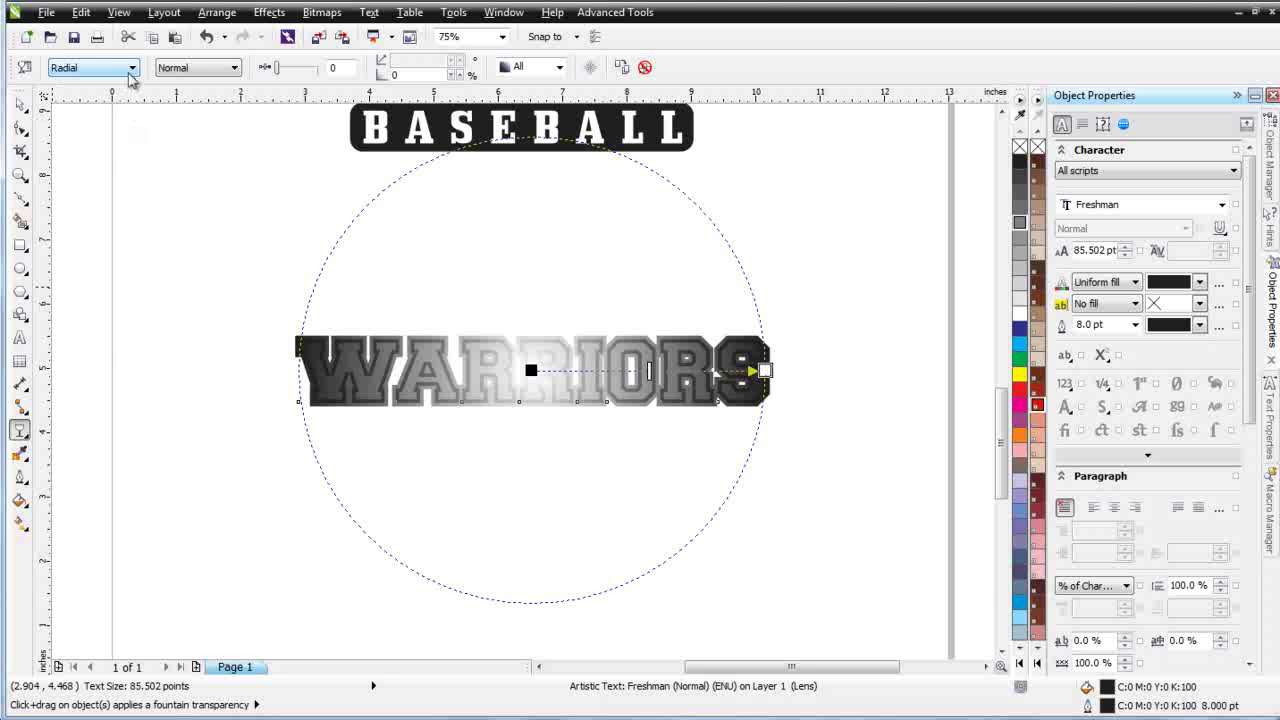
pyautogui.click(130, 70)
pyautogui.click(112, 127)
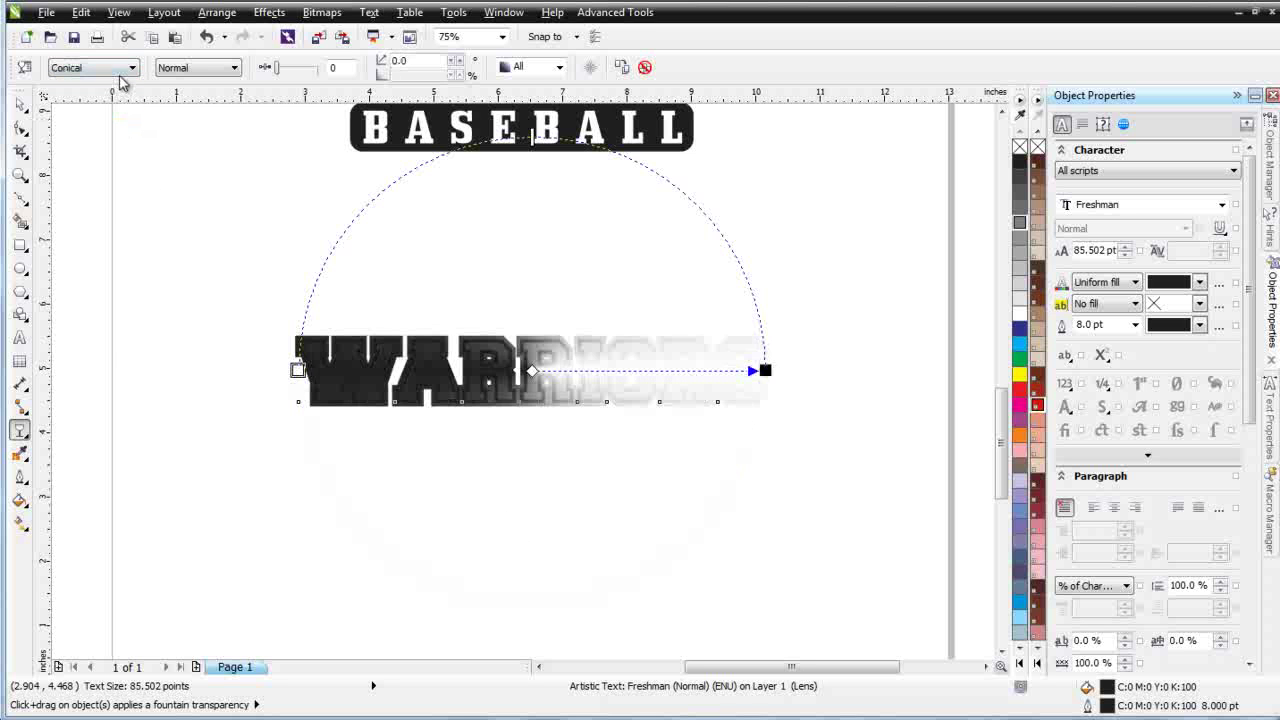
pyautogui.click(130, 68)
pyautogui.click(112, 140)
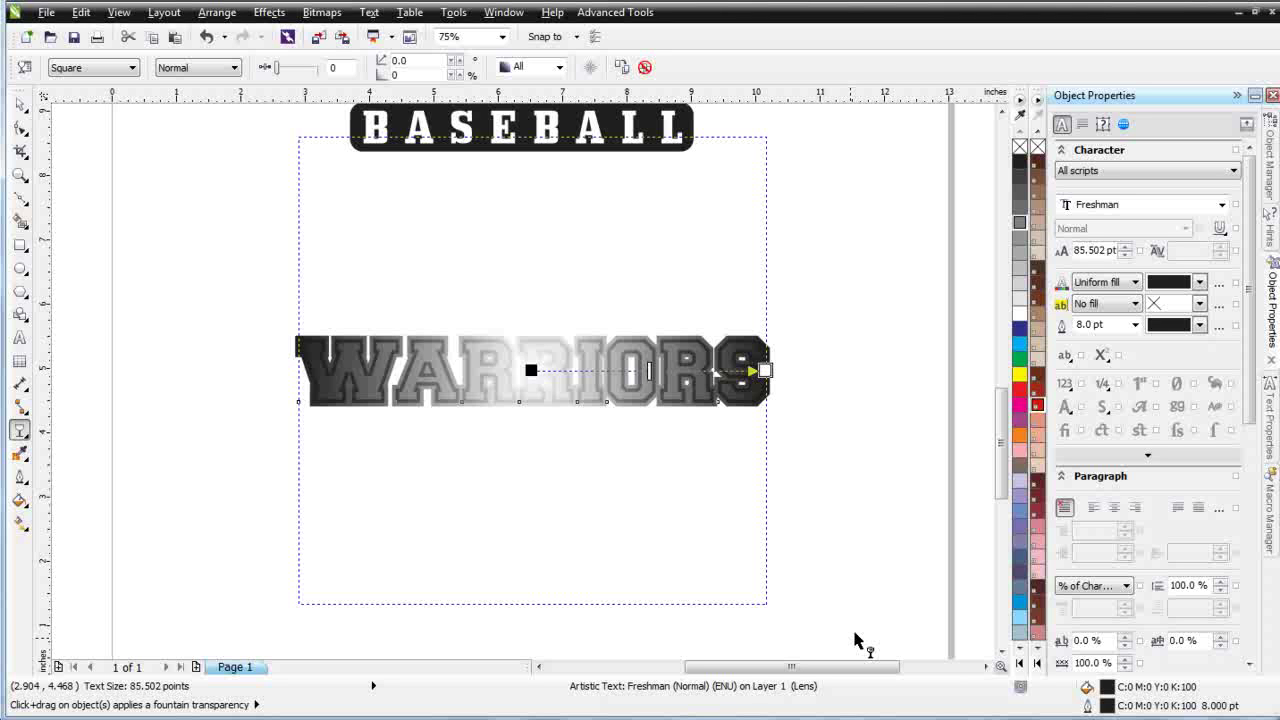
# Remove the outline from the WARRIORS copy and change its transparency type to Two Color Pattern
pyautogui.rightClick(1020, 148)
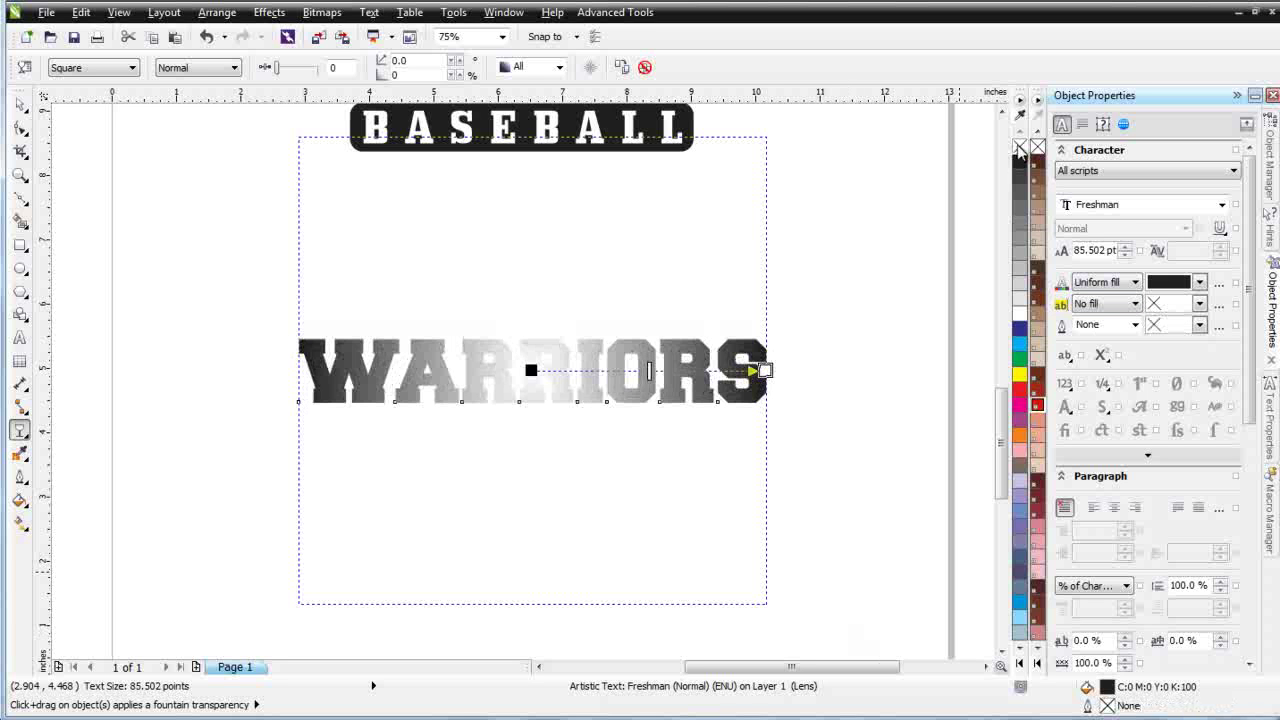
pyautogui.click(133, 68)
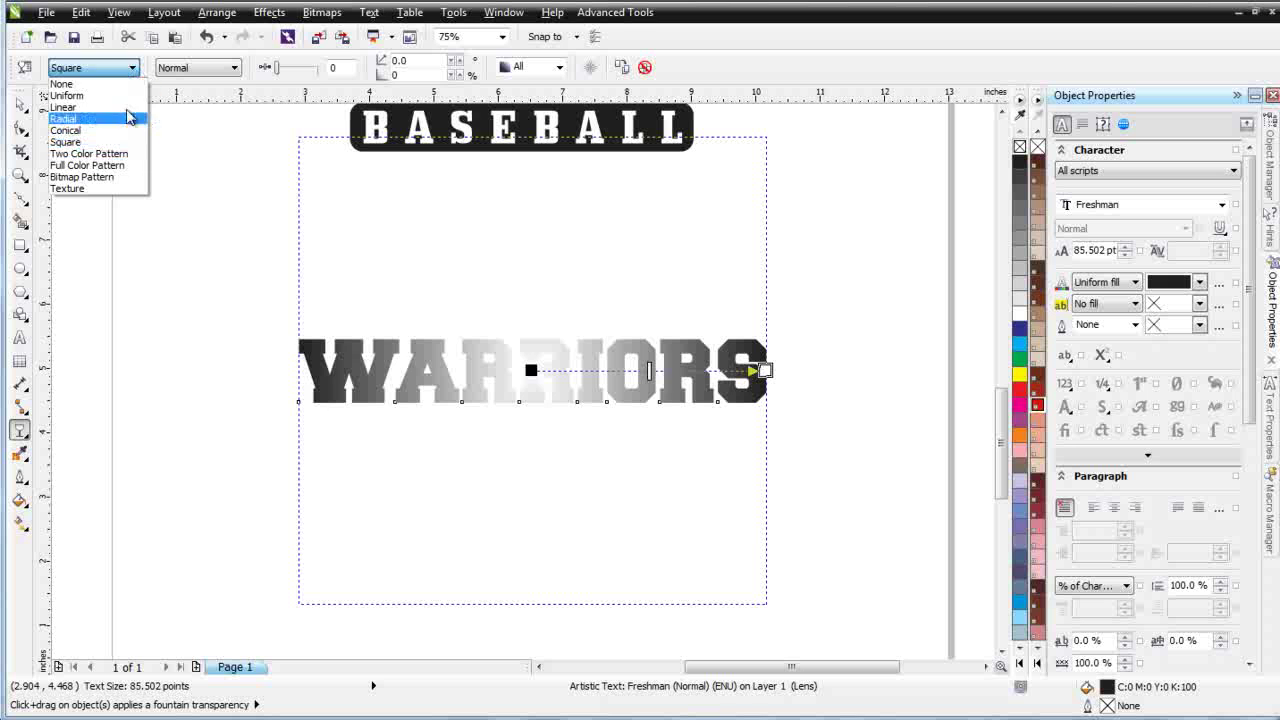
pyautogui.click(124, 153)
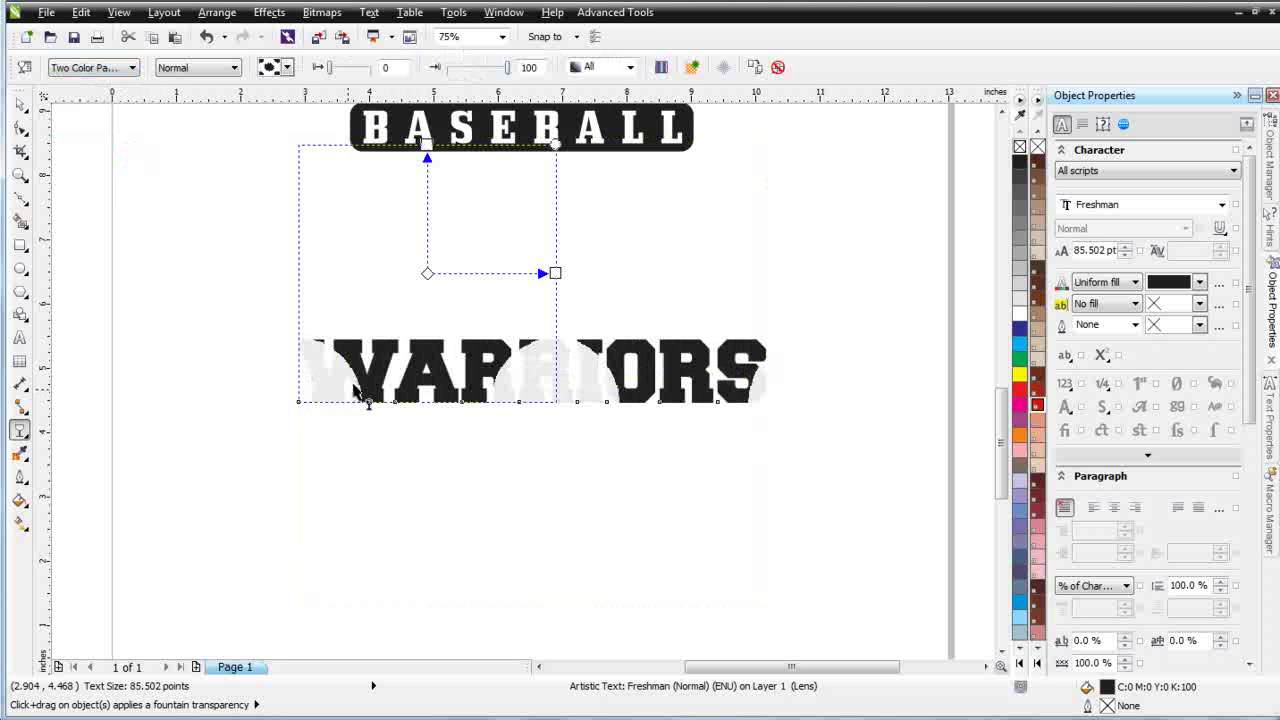
# Move the pattern tile onto WARRIORS, shrink and rotate it, and choose the dashed diagonal line pattern
pyautogui.moveTo(426, 272); pyautogui.dragTo(422, 377)
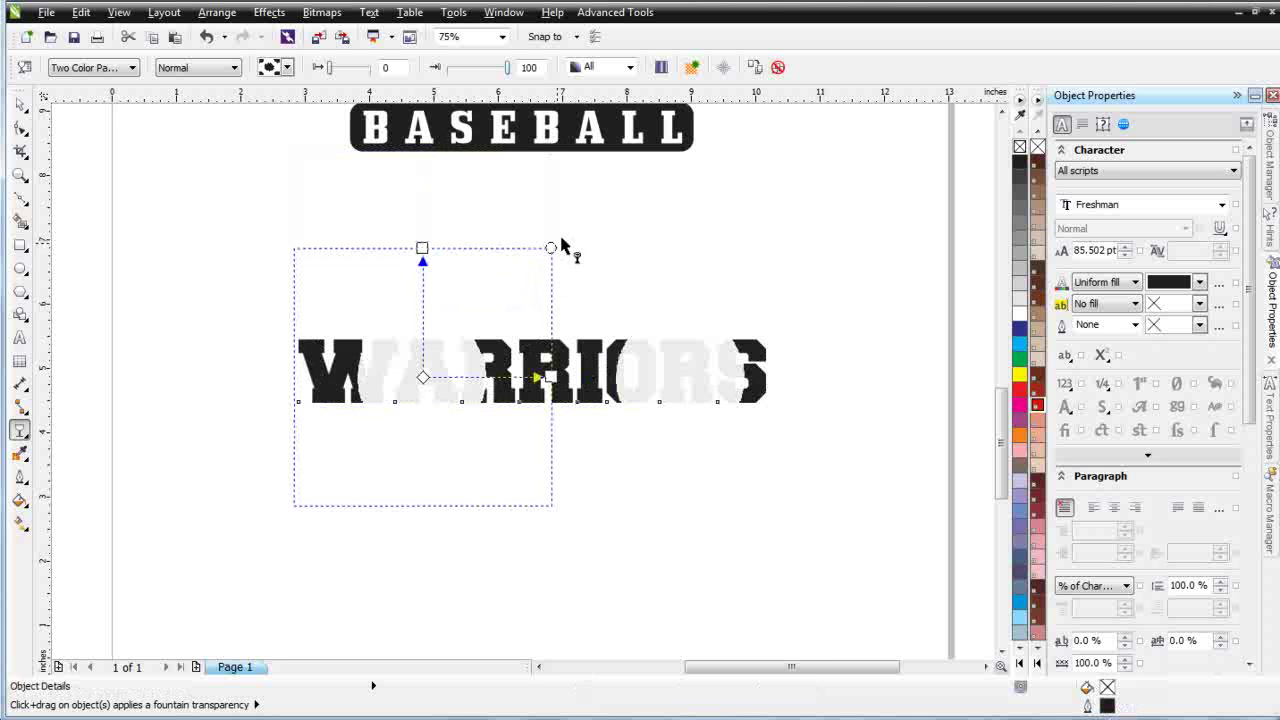
pyautogui.moveTo(543, 293); pyautogui.dragTo(480, 400)
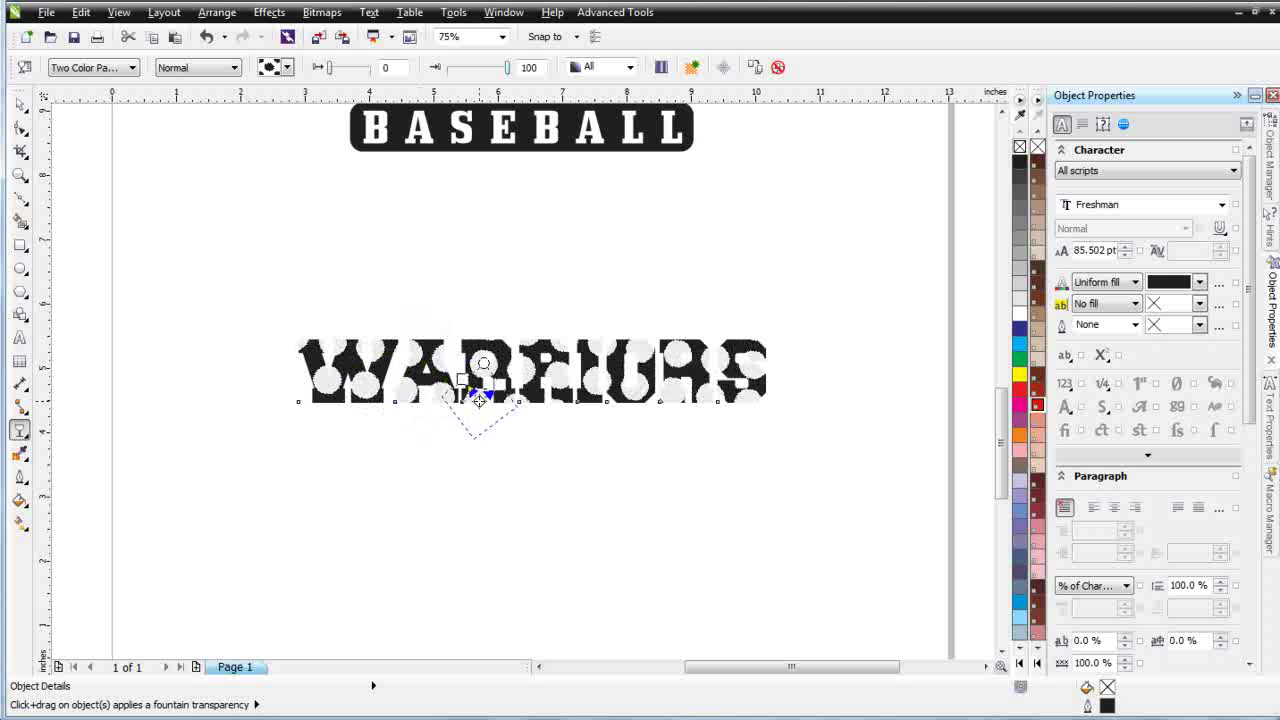
pyautogui.click(288, 67)
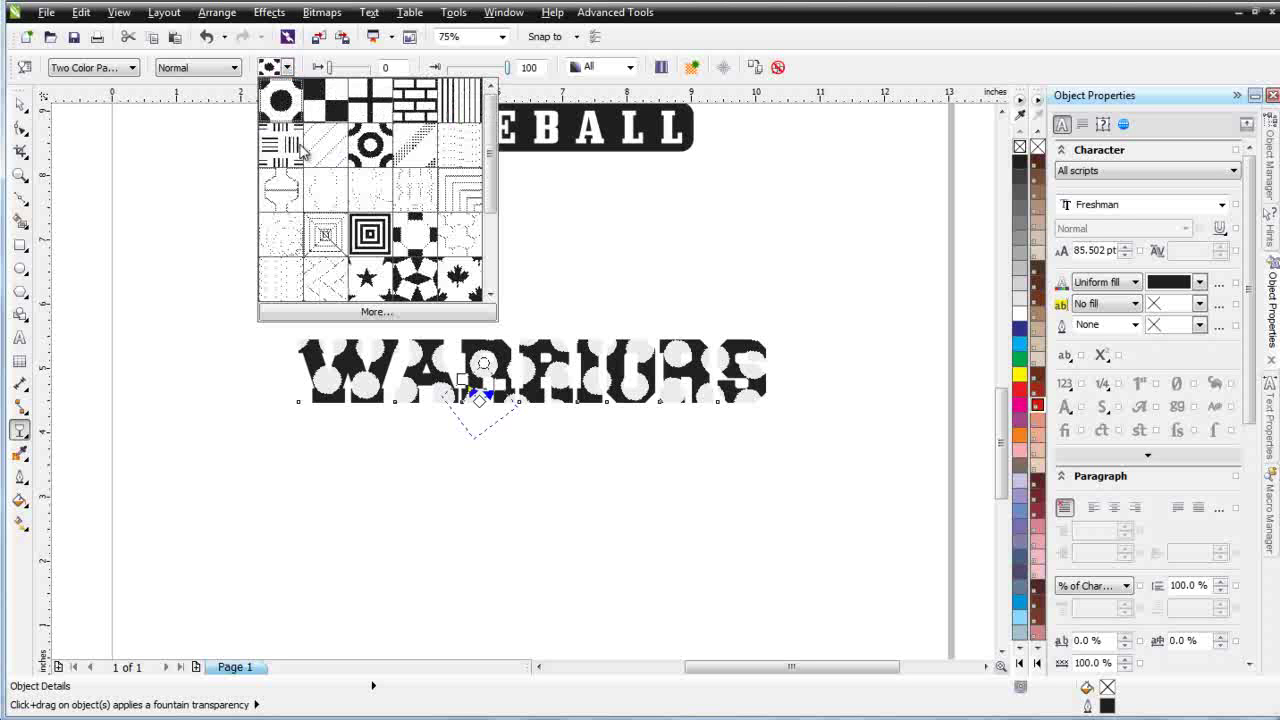
pyautogui.click(337, 160)
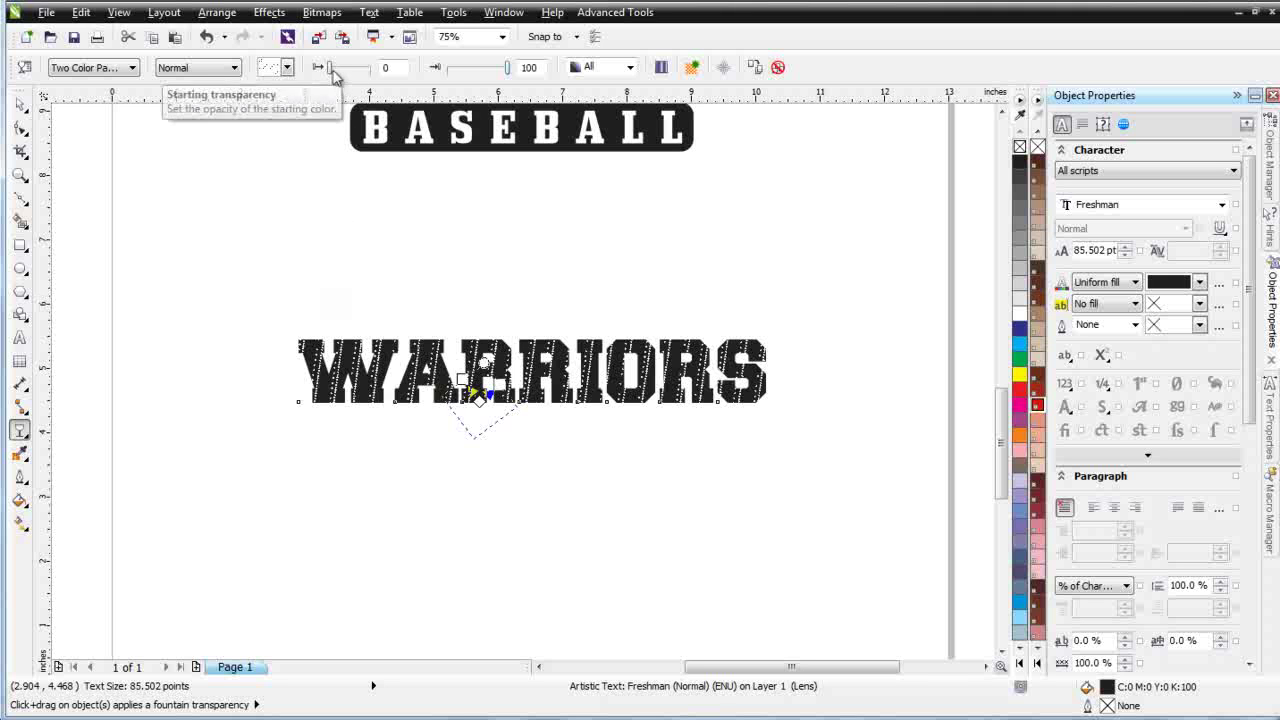
# Invert the pattern with starting transparency 100 and ending transparency 0, and reduce the starting transparency to 53
pyautogui.click(386, 67)
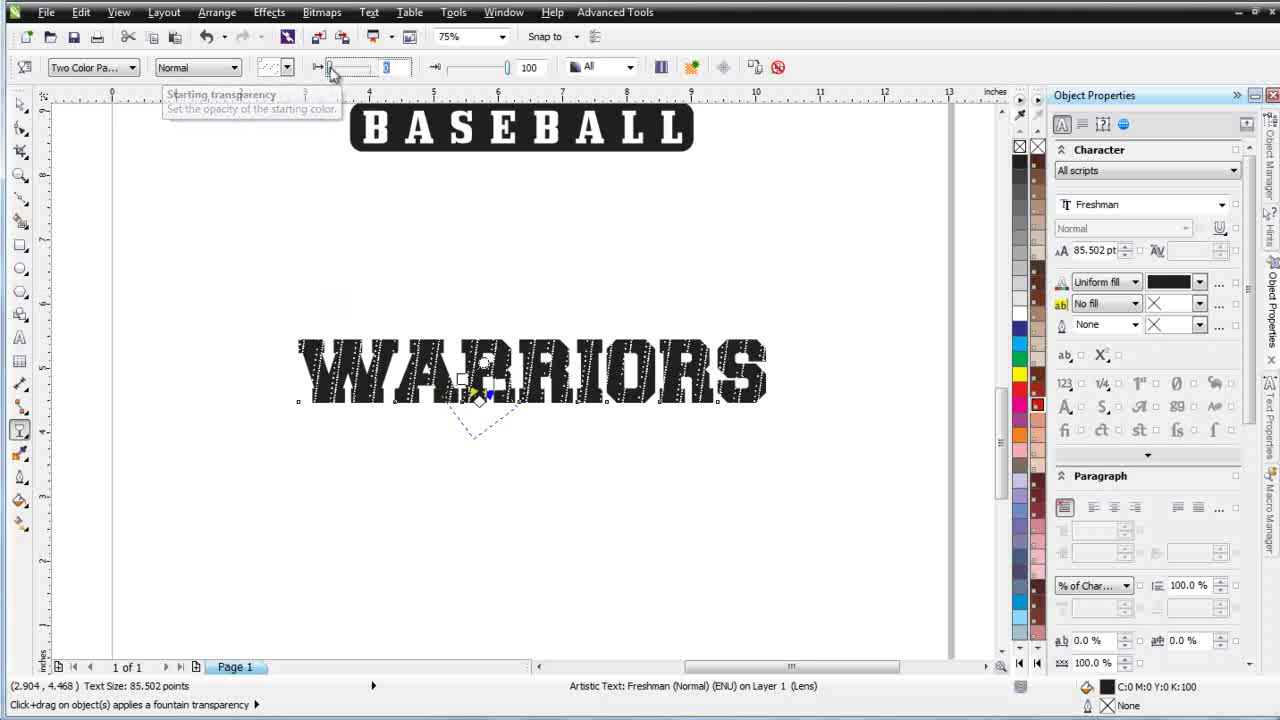
pyautogui.write('100')
pyautogui.press('Return')
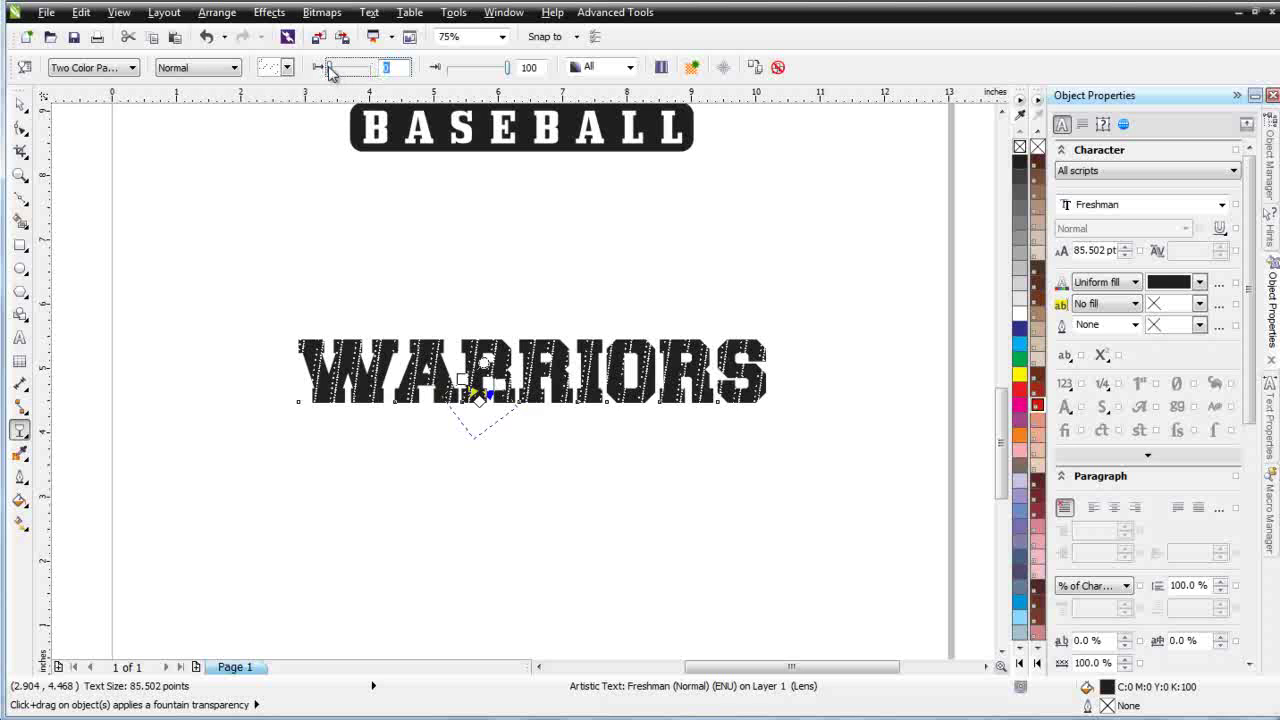
pyautogui.click(505, 67)
pyautogui.moveTo(505, 67); pyautogui.dragTo(445, 67)
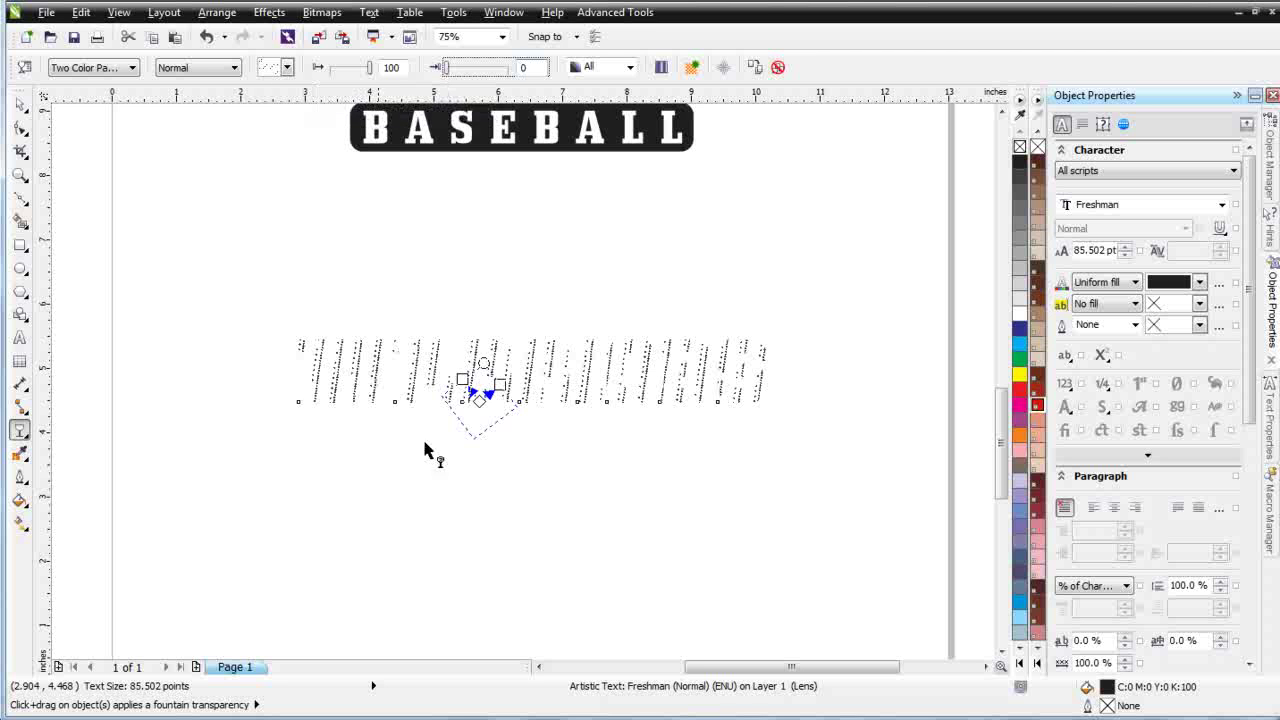
pyautogui.moveTo(369, 67); pyautogui.dragTo(352, 67)
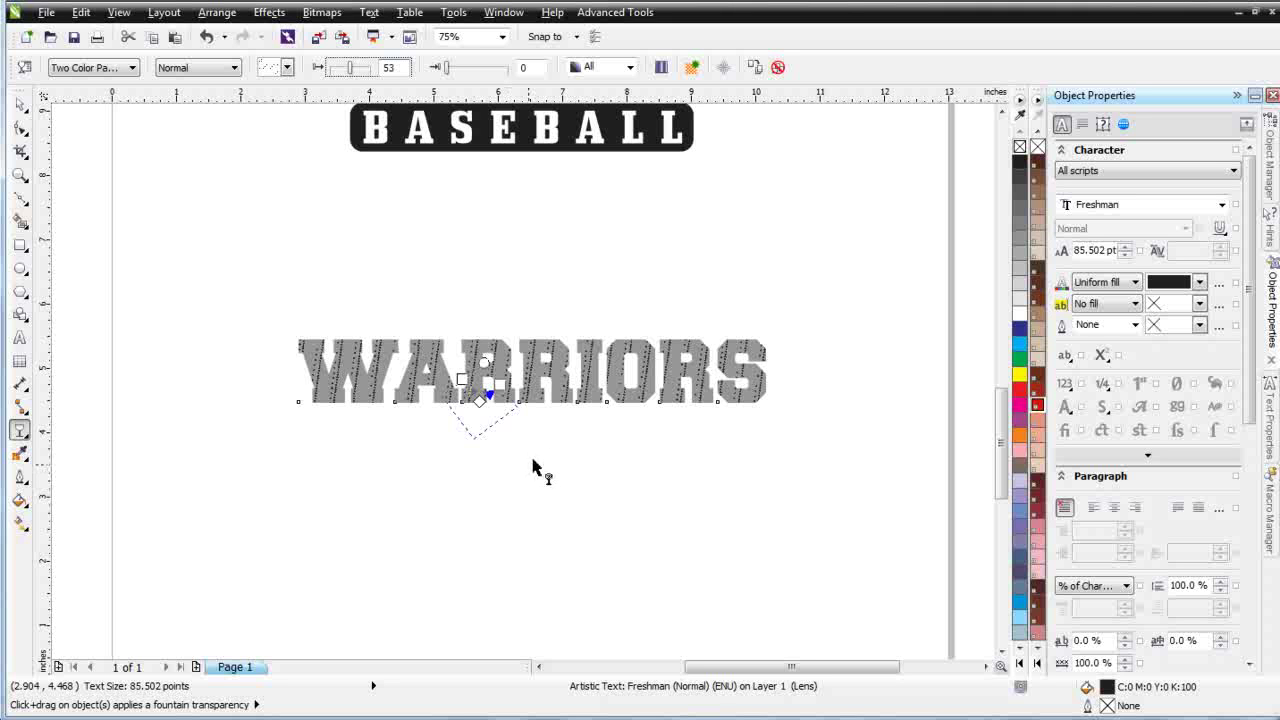
# Enlarge the transparency pattern tile on the WARRIORS copy and rotate it to about 19 degrees
pyautogui.click(20, 104)
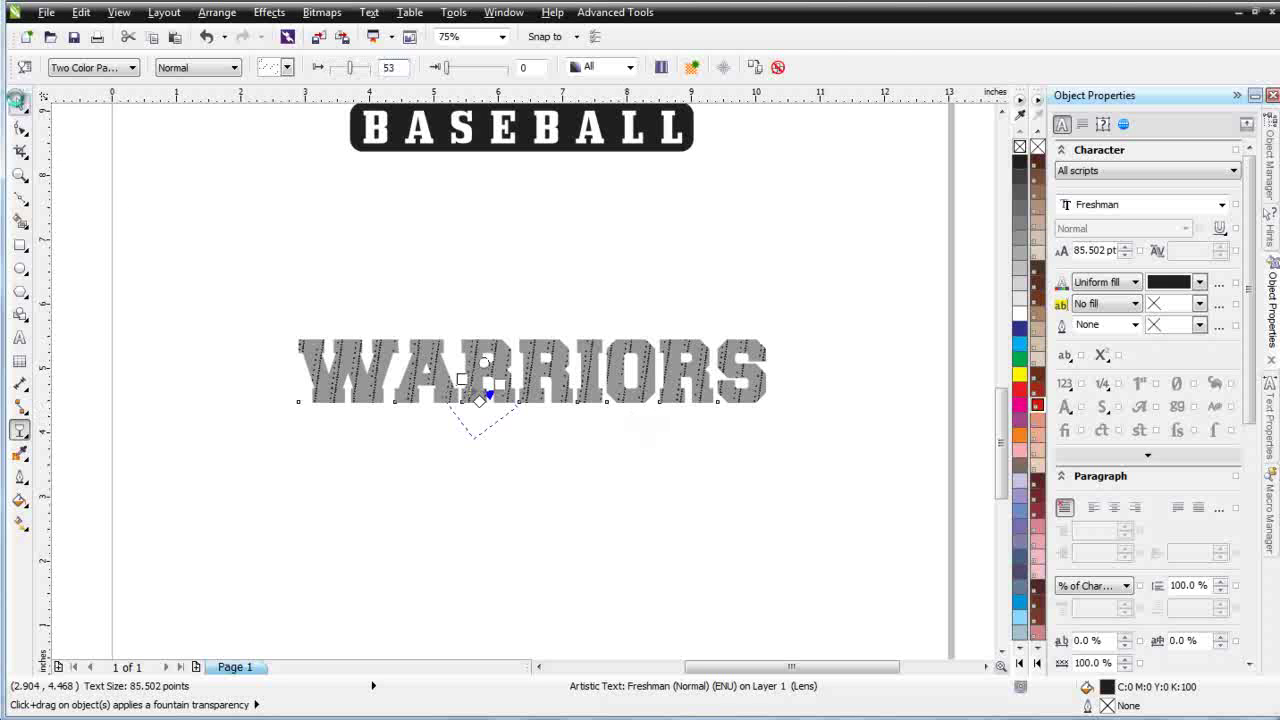
pyautogui.click(20, 430)
pyautogui.moveTo(461, 379); pyautogui.dragTo(452, 323)
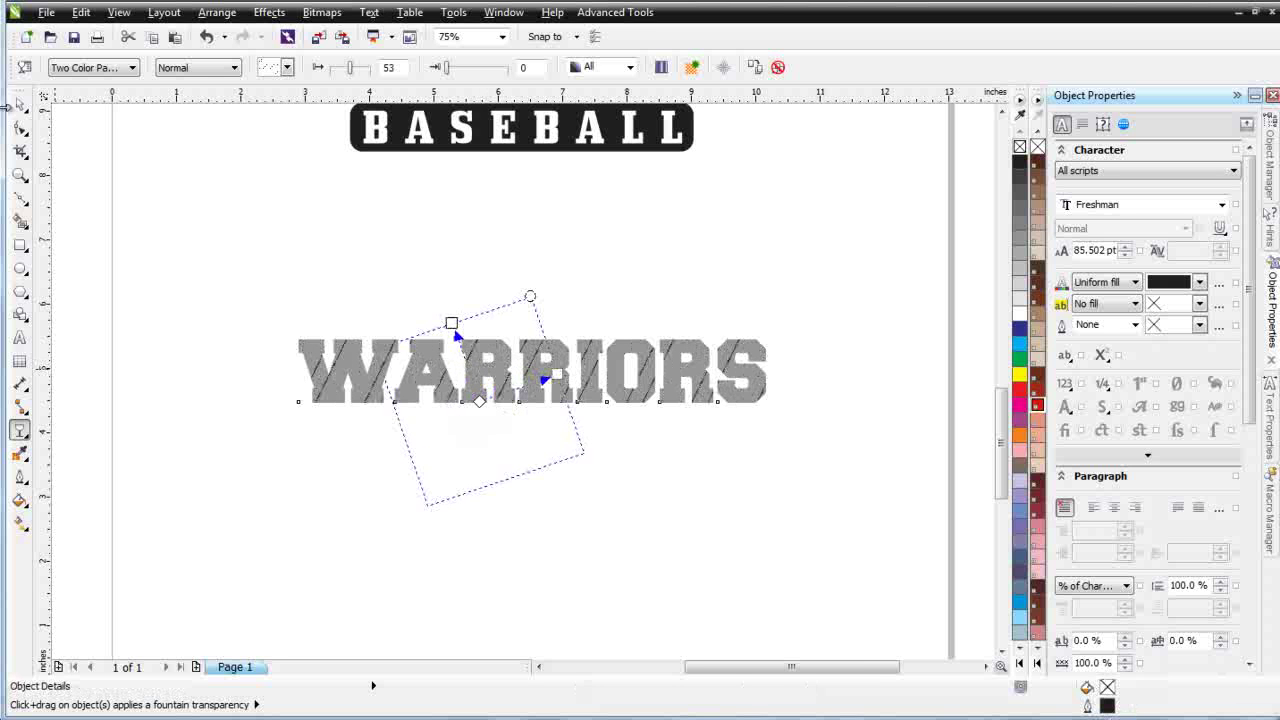
# Try scaling the WARRIORS copy down to about 22 pt, compare it with its pattern tile, and undo the scaling
pyautogui.click(20, 104)
pyautogui.moveTo(771, 333); pyautogui.dragTo(632, 390)
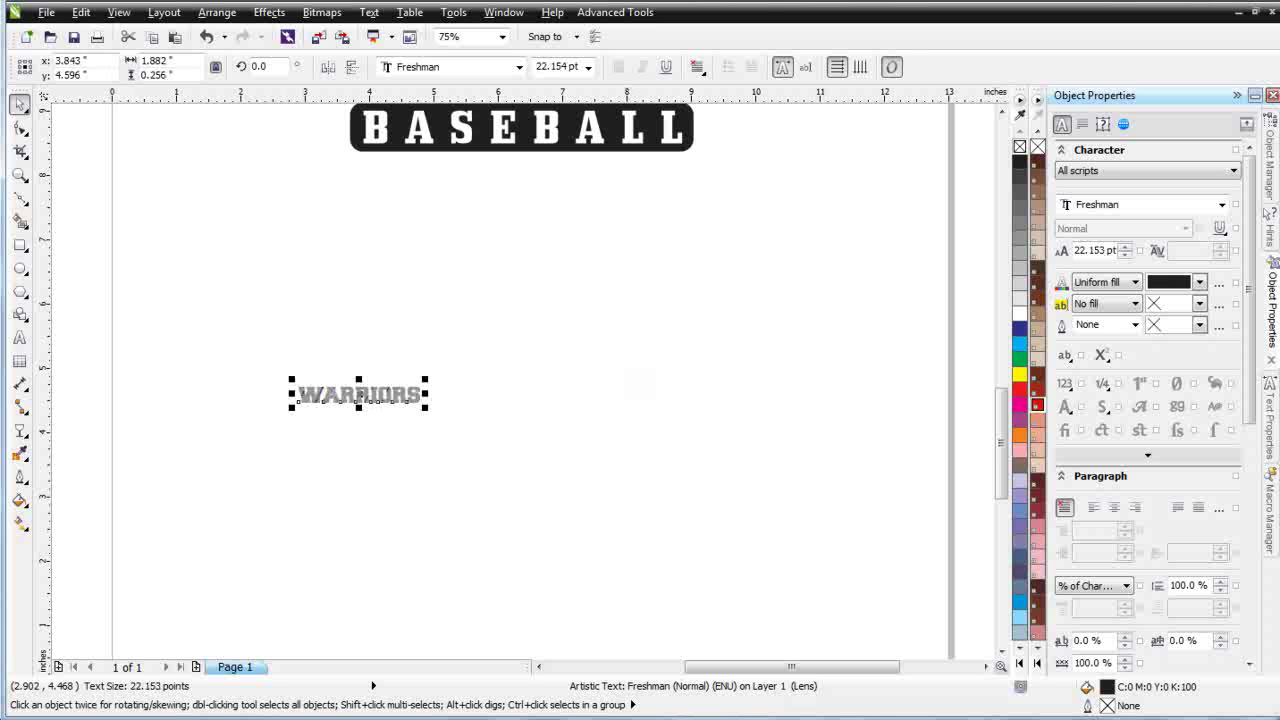
pyautogui.click(20, 429)
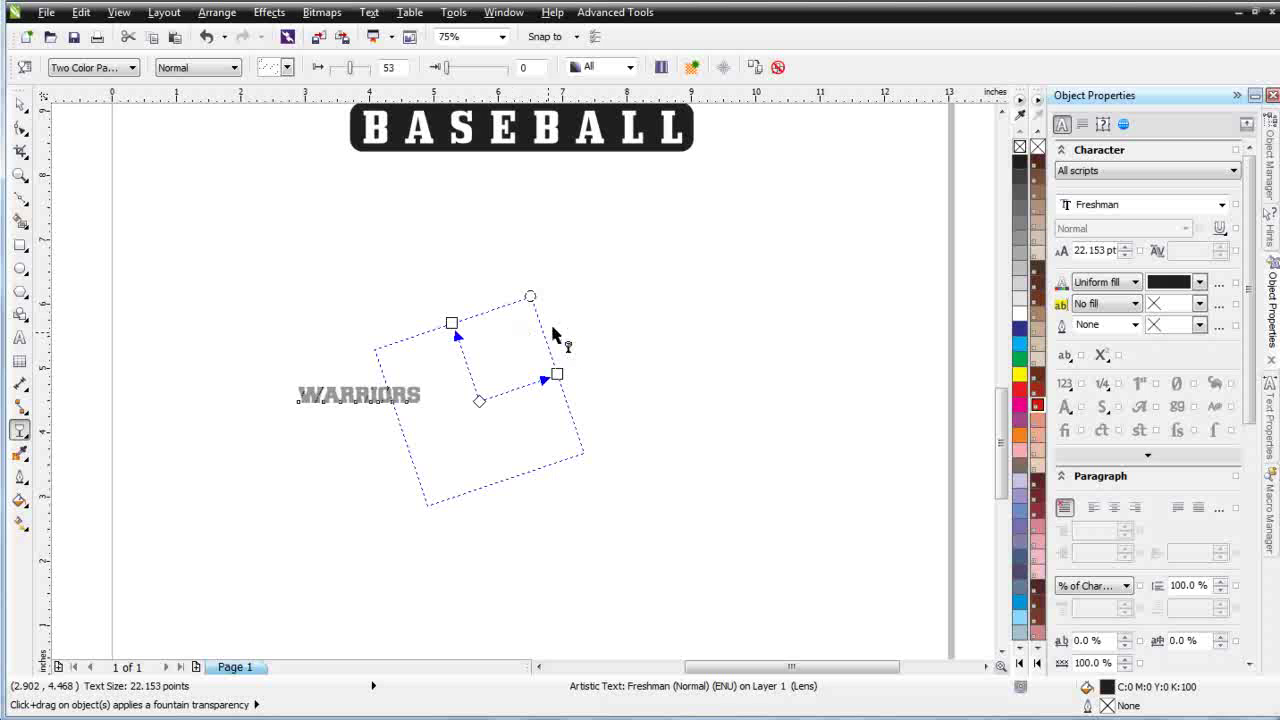
pyautogui.hotkey('ctrl', 'z')
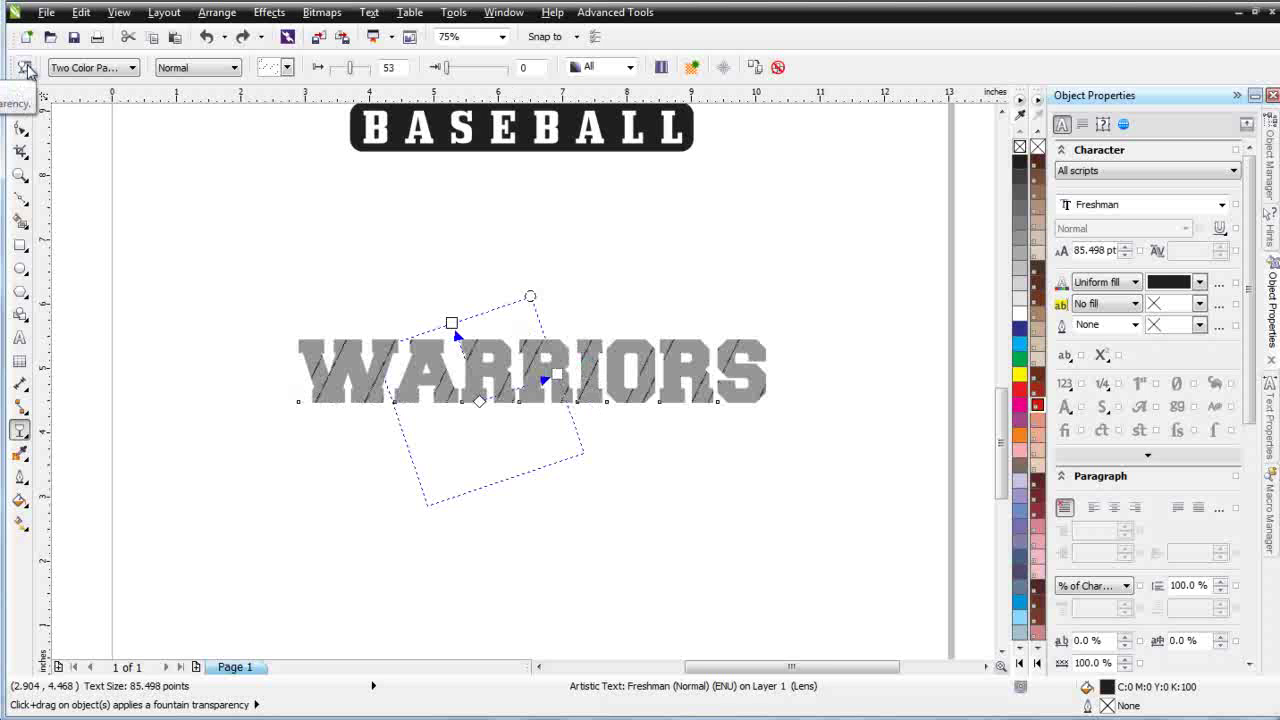
# Turn on Transform fill with object in the pattern transparency settings of the WARRIORS copy
pyautogui.click(25, 67)
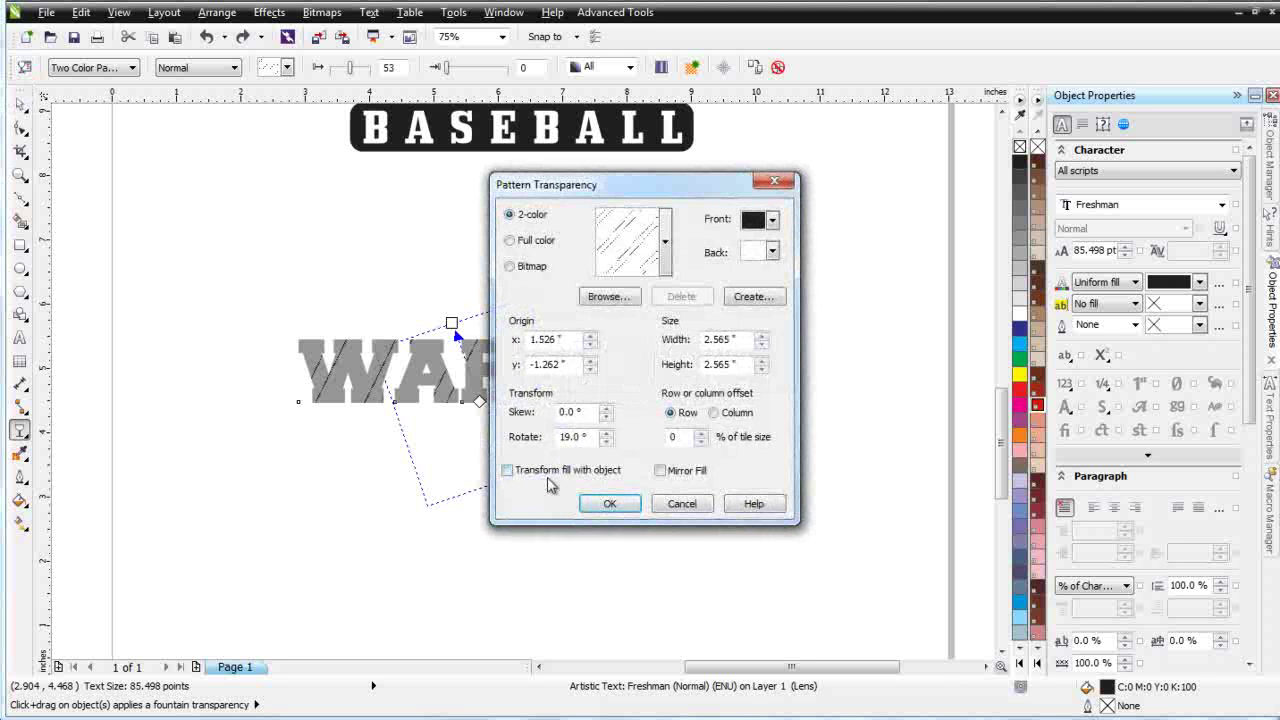
pyautogui.click(508, 471)
pyautogui.click(611, 505)
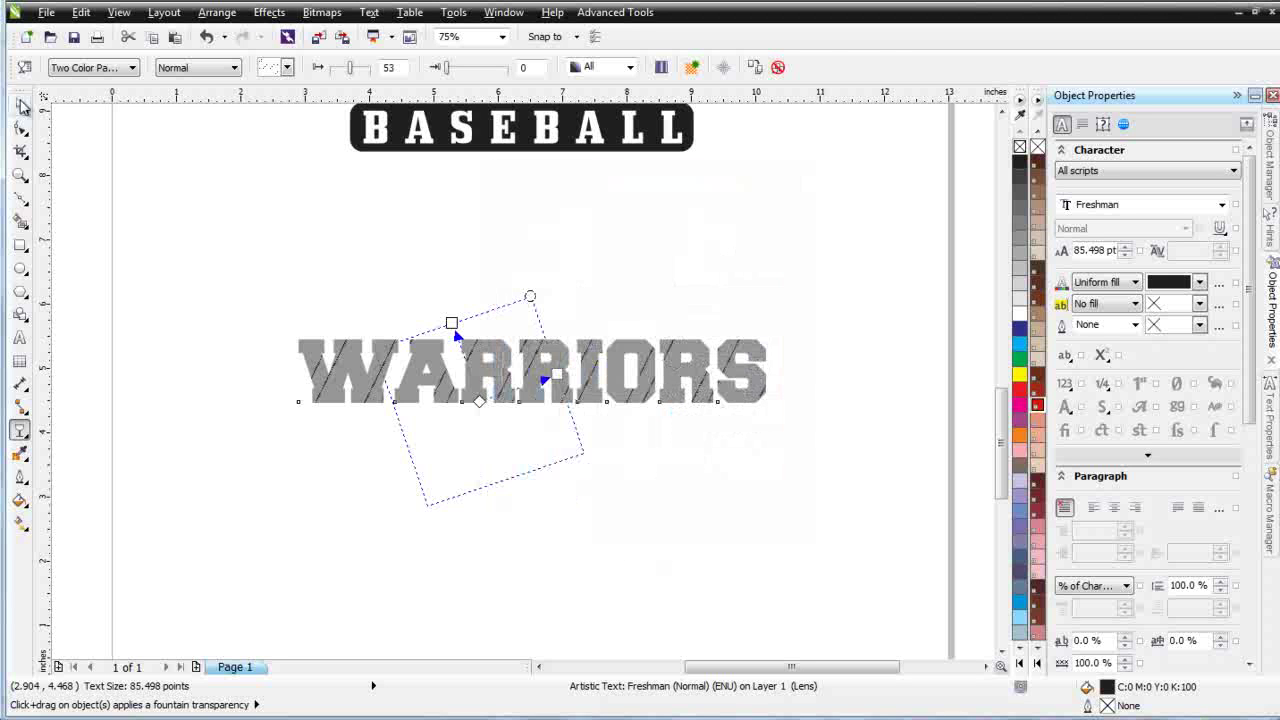
# Scale the WARRIORS copy down to about 51 pt and back up to about 102 pt, checking its pattern tile each time
pyautogui.click(20, 104)
pyautogui.moveTo(773, 331); pyautogui.dragTo(694, 360)
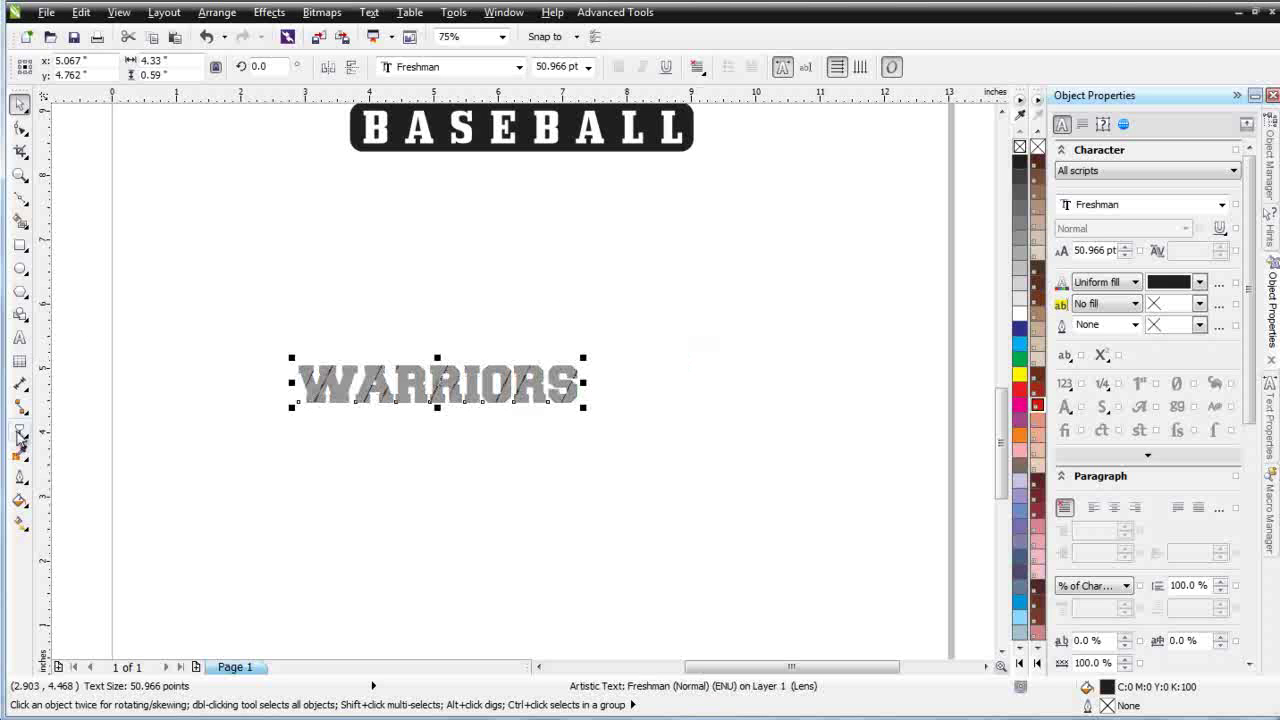
pyautogui.click(20, 430)
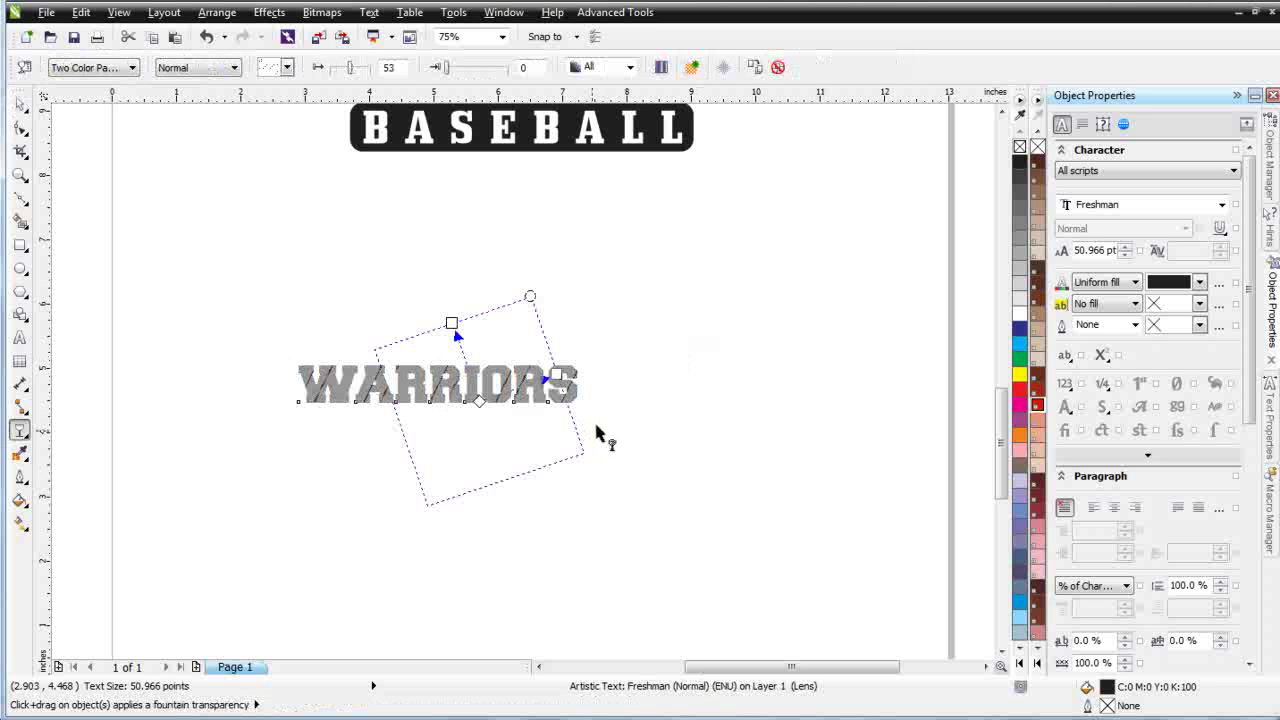
pyautogui.click(21, 107)
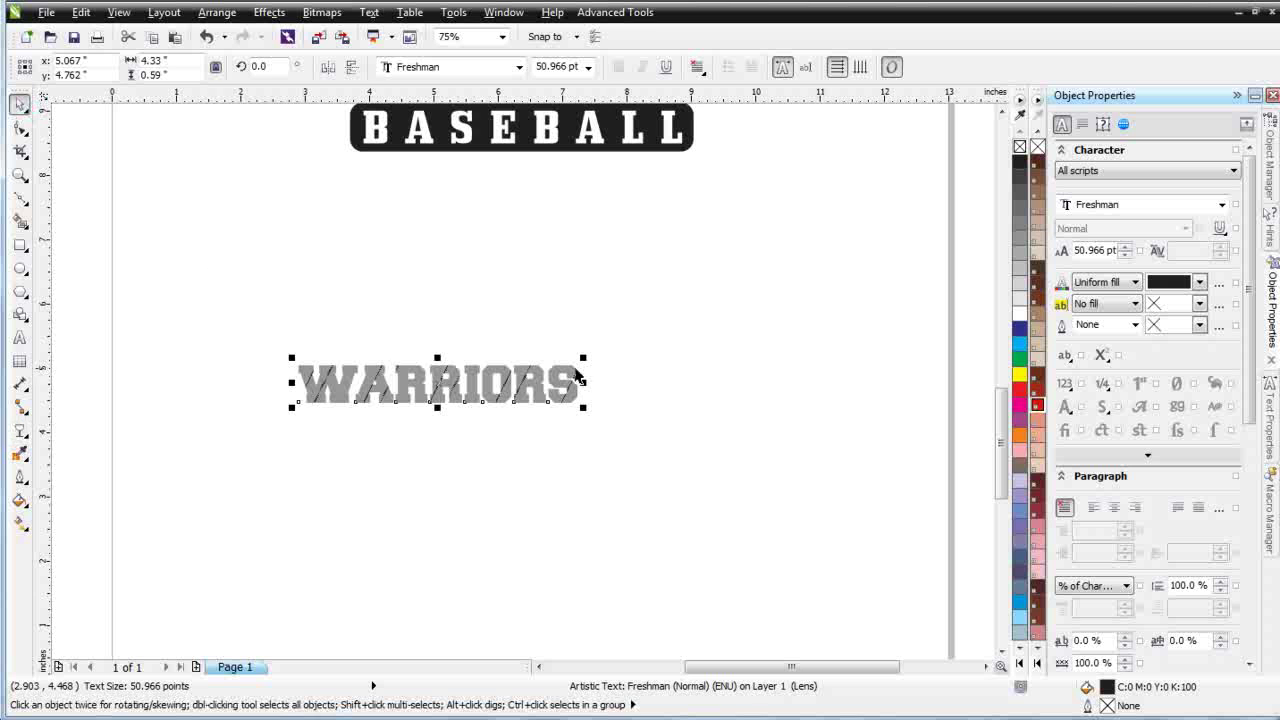
pyautogui.moveTo(585, 355); pyautogui.dragTo(862, 232)
pyautogui.click(20, 430)
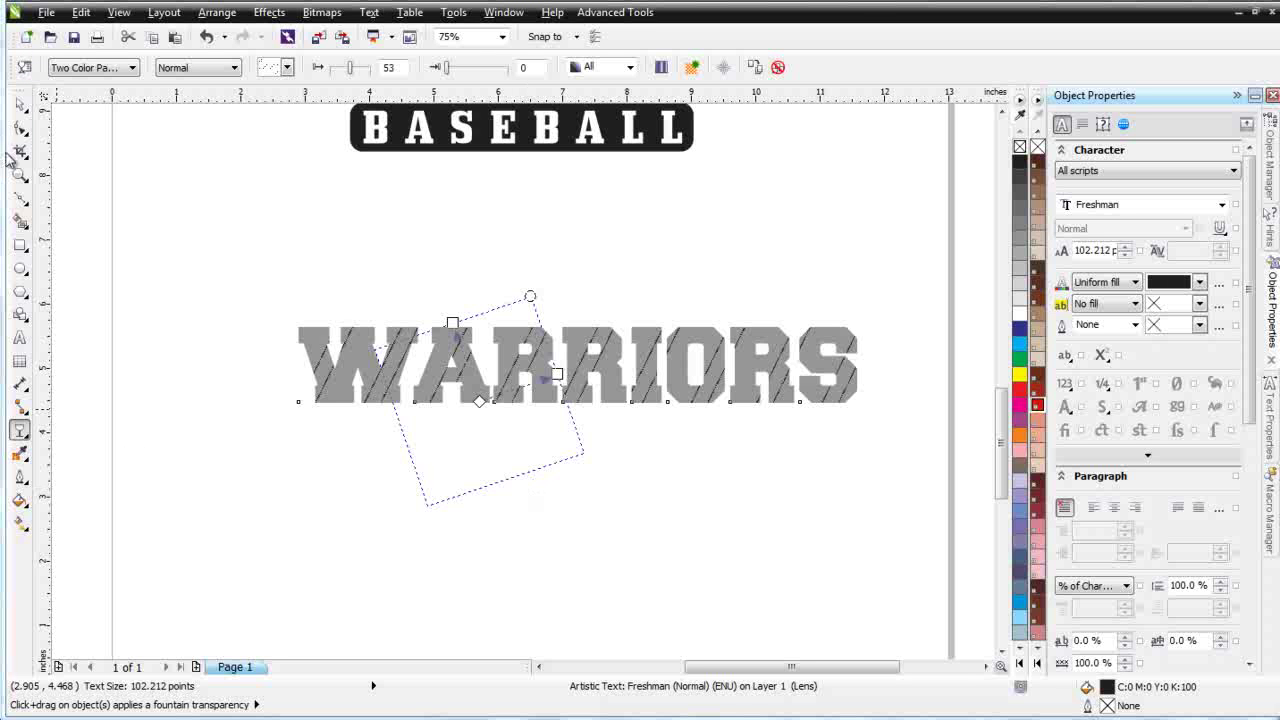
# Reopen the pattern transparency settings of the WARRIORS copy and accept them
pyautogui.click(25, 67)
pyautogui.click(610, 504)
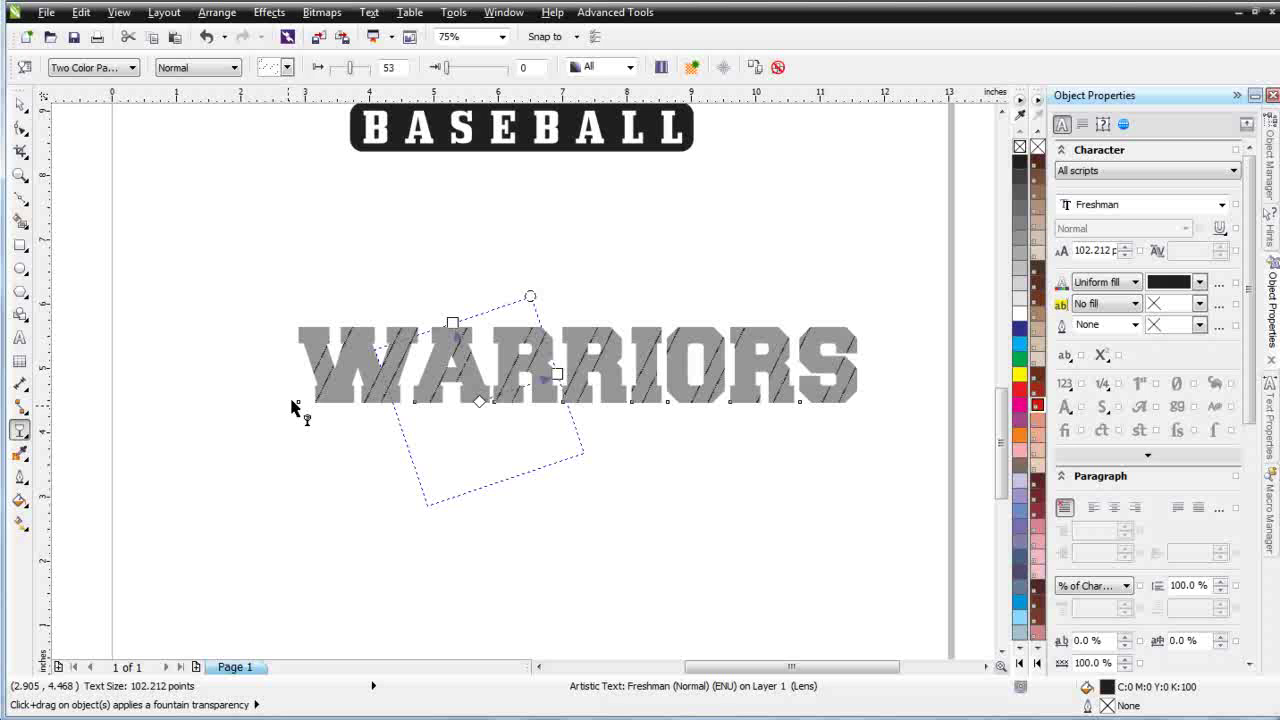
pyautogui.click(20, 103)
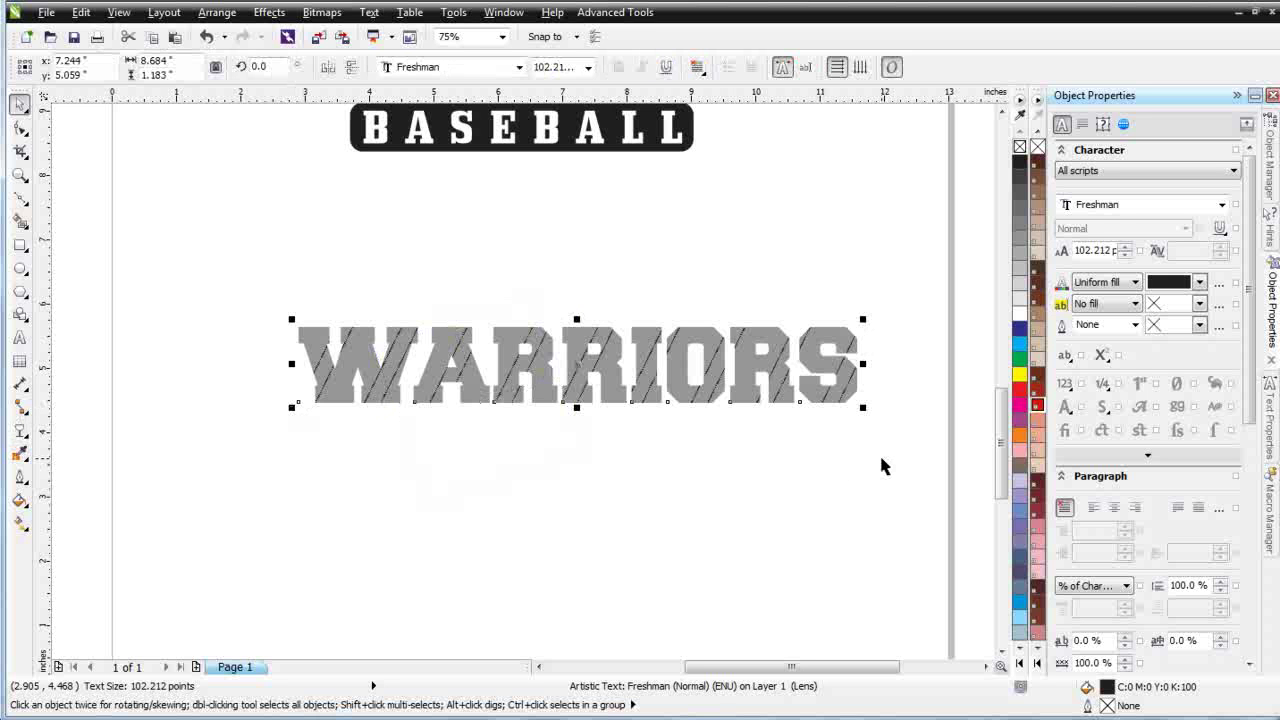
# Combine the WESTVILLE, WARRIORS and BASEBALL parts of the original design into a single curve
pyautogui.click(646, 381)
pyautogui.press('Escape')
pyautogui.moveTo(1008, 443); pyautogui.dragTo(1005, 378)
pyautogui.moveTo(936, 550); pyautogui.dragTo(198, 212)
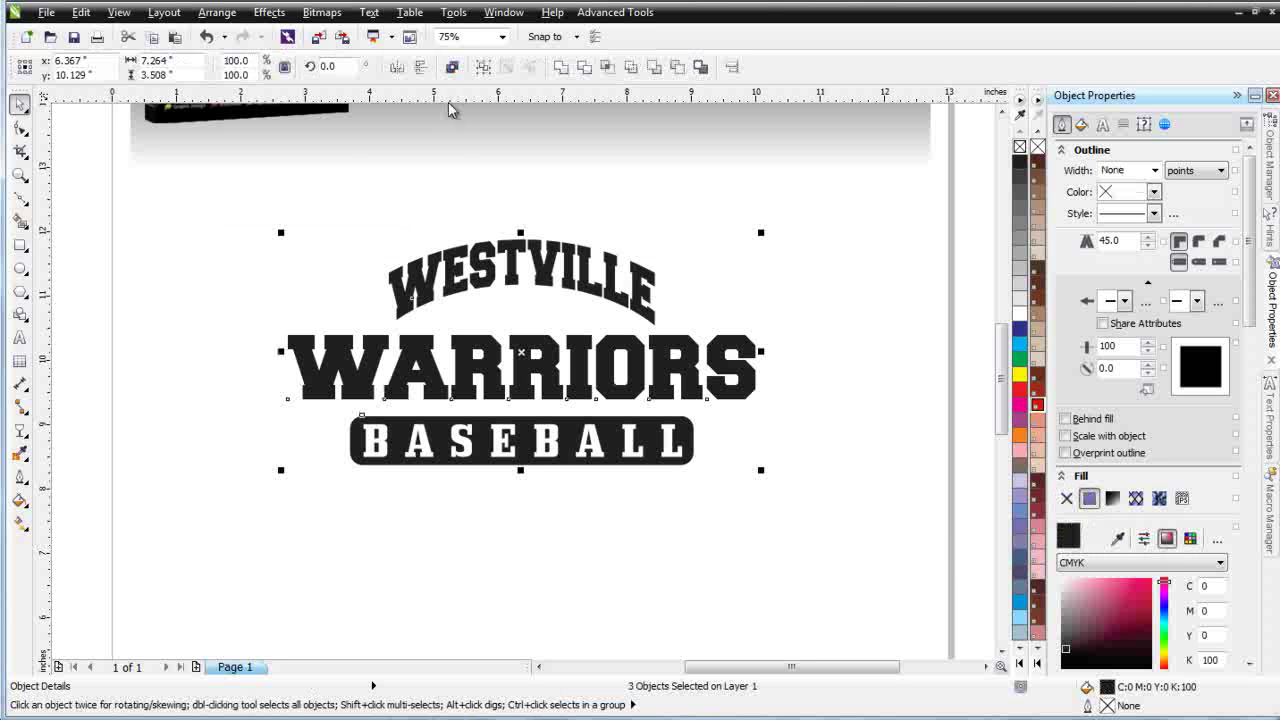
pyautogui.click(452, 67)
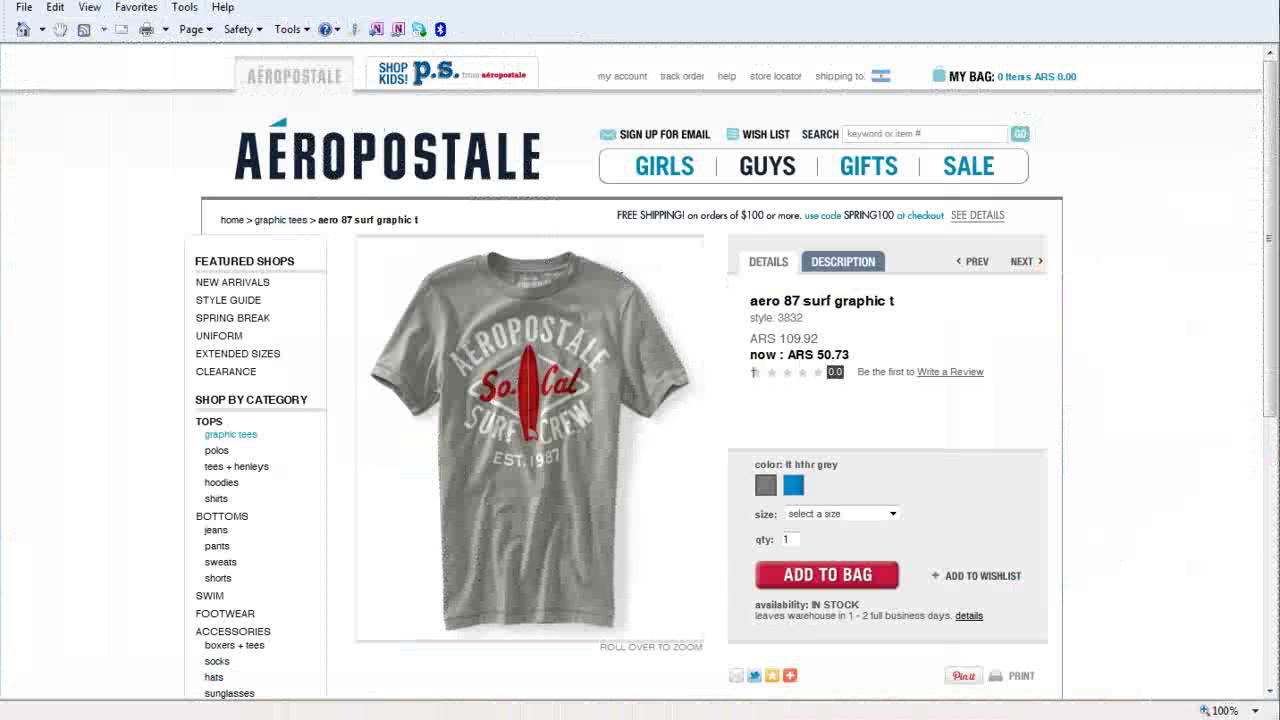
# Use the DesignBase comps to place the combined design on the front of the Male - Long Sleaves - Round Neck - 03 shirt
pyautogui.moveTo(600, 345)
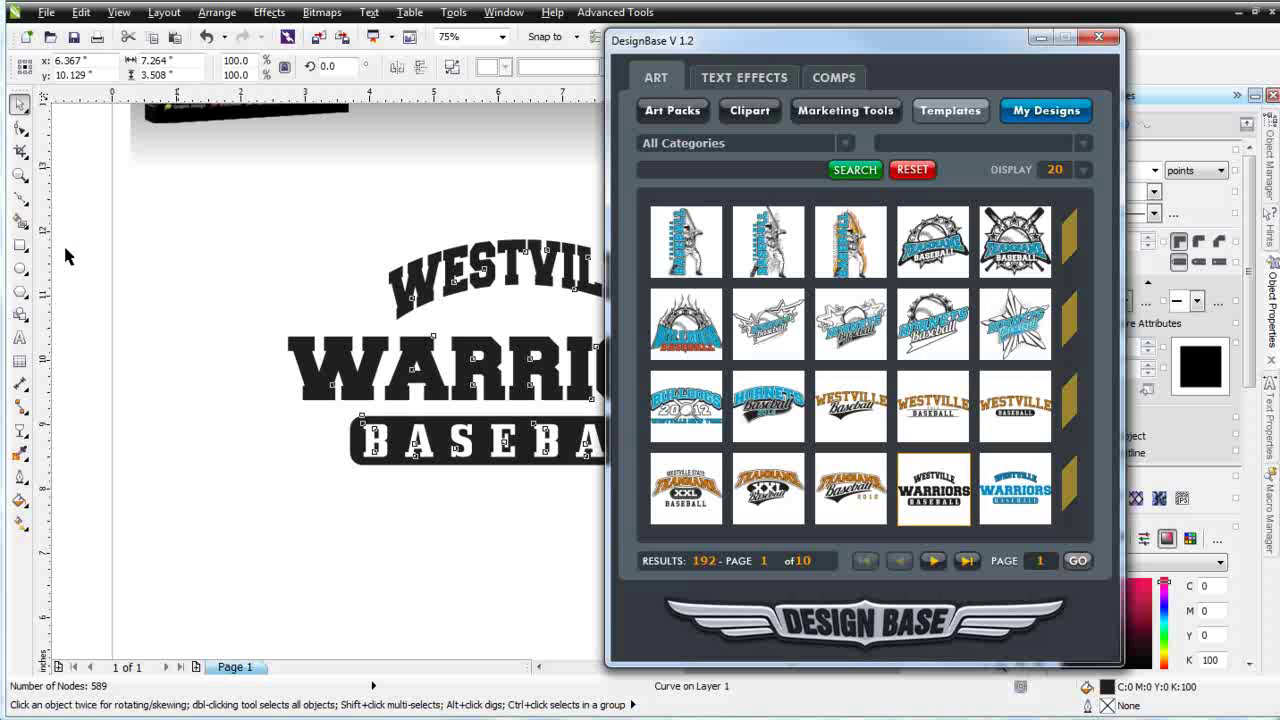
pyautogui.click(848, 80)
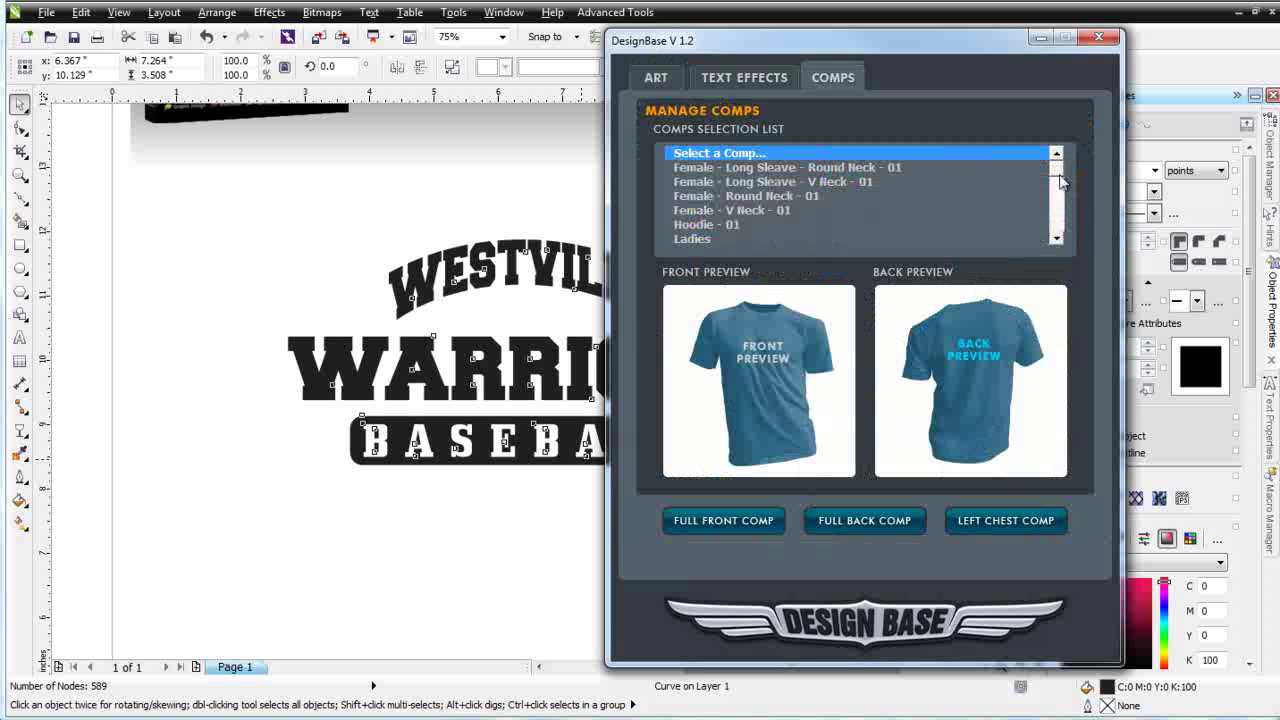
pyautogui.moveTo(1059, 181); pyautogui.dragTo(1063, 193)
pyautogui.click(714, 226)
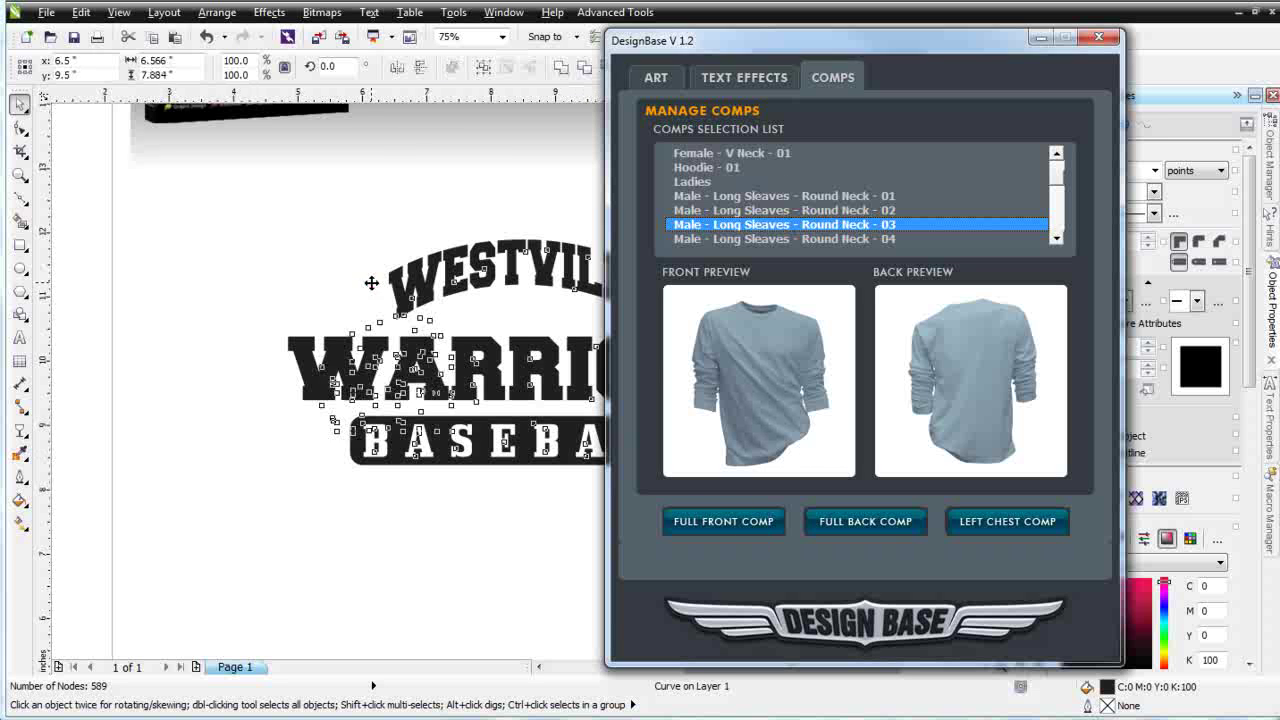
pyautogui.click(1084, 42)
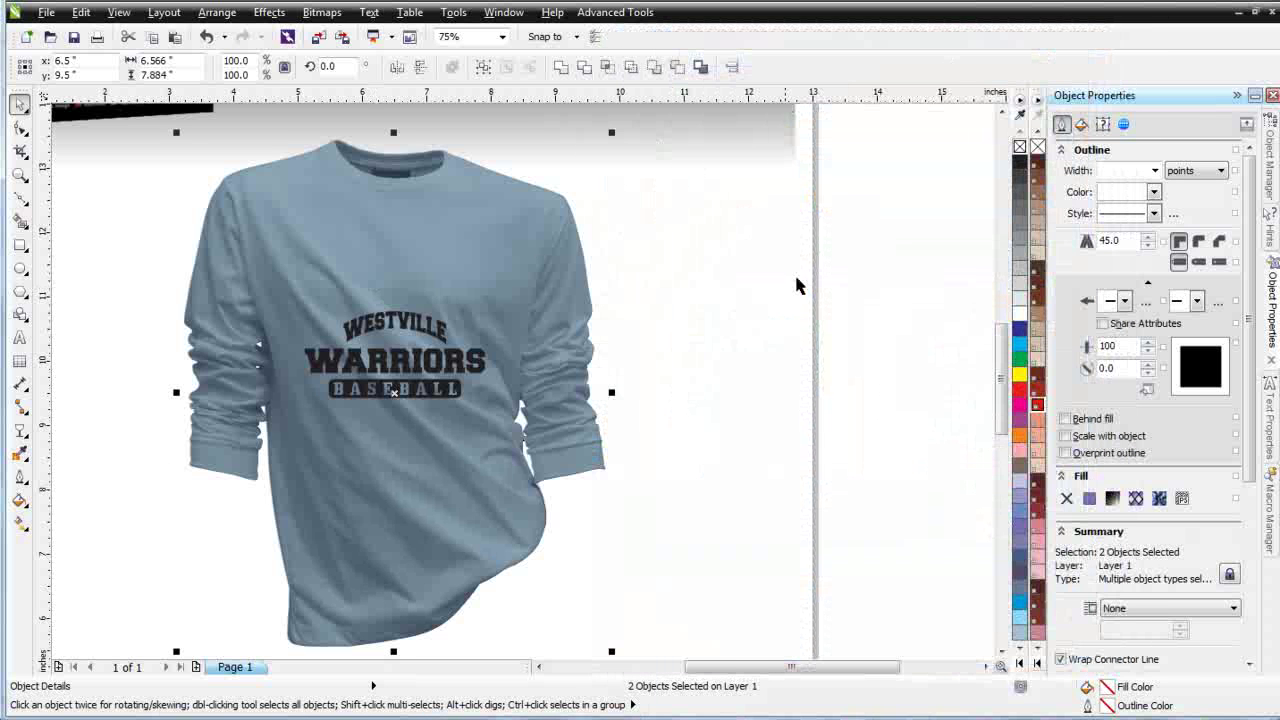
# Resize the combined Westville design to about 3.86 inches wide and centre it on the shirt's chest
pyautogui.click(712, 330)
pyautogui.moveTo(700, 252); pyautogui.dragTo(273, 424)
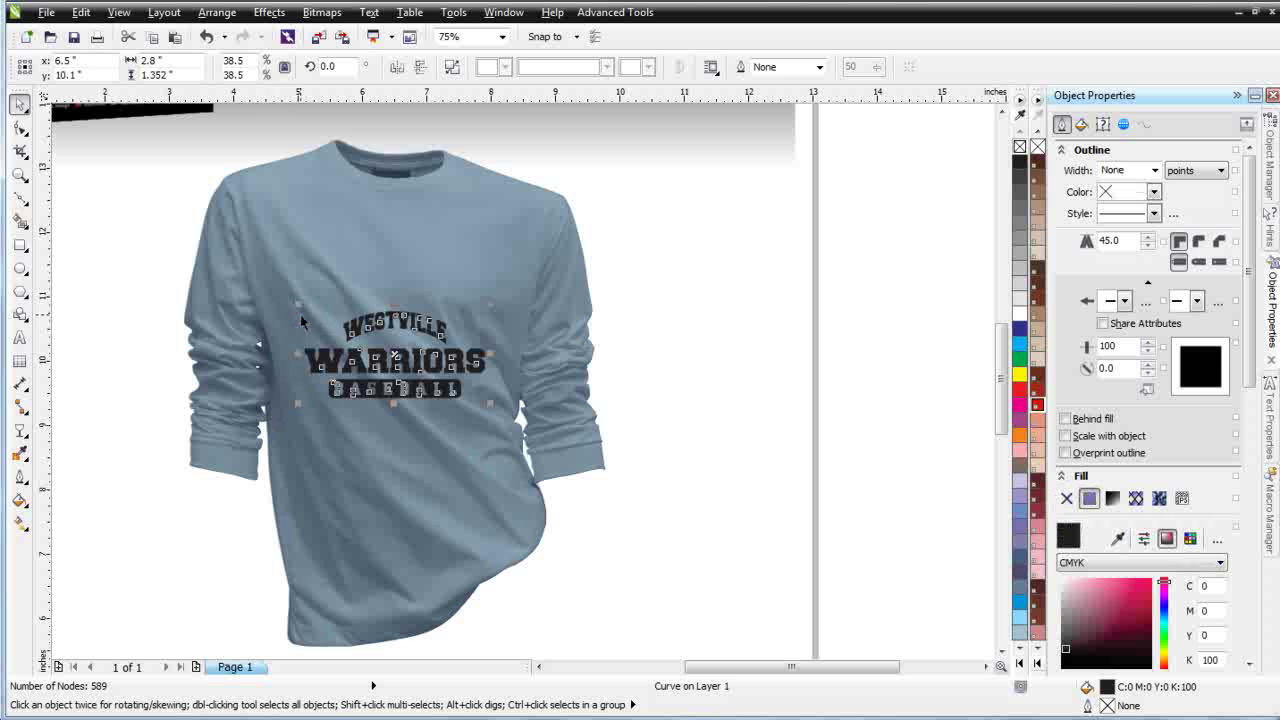
pyautogui.moveTo(295, 302); pyautogui.dragTo(194, 254)
pyautogui.moveTo(362, 342); pyautogui.dragTo(408, 302)
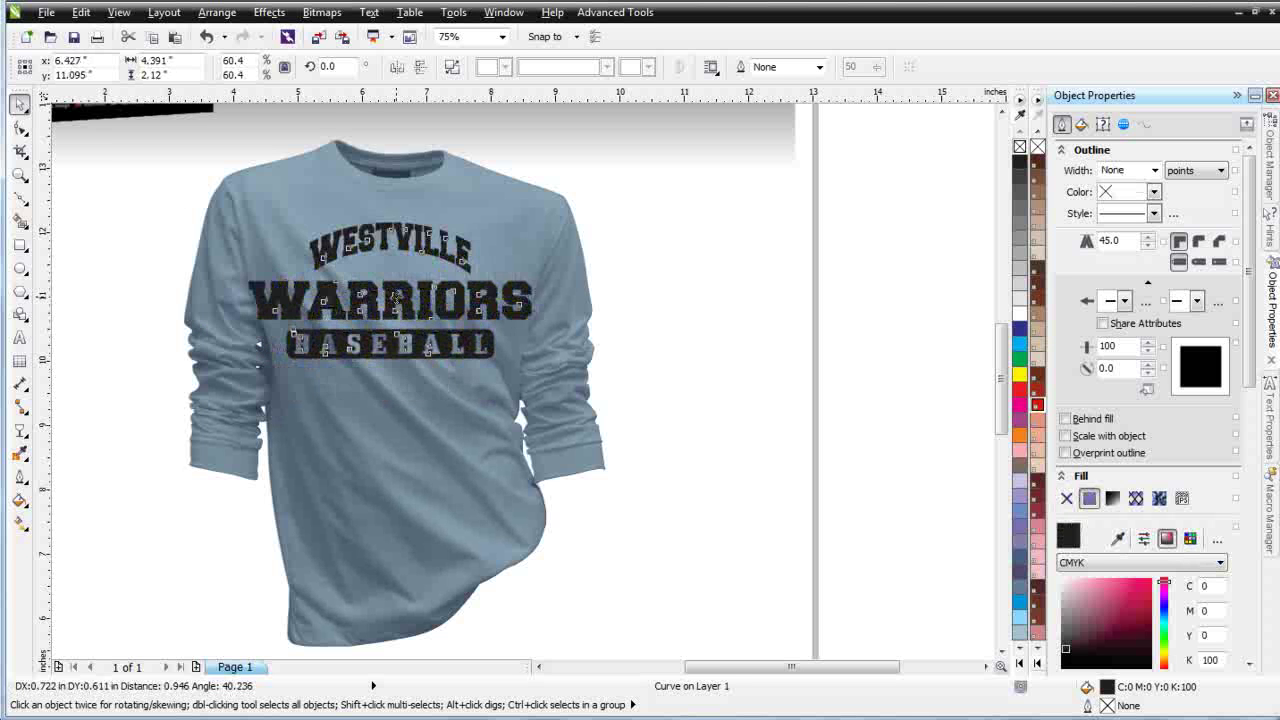
pyautogui.click(752, 385)
pyautogui.click(455, 308)
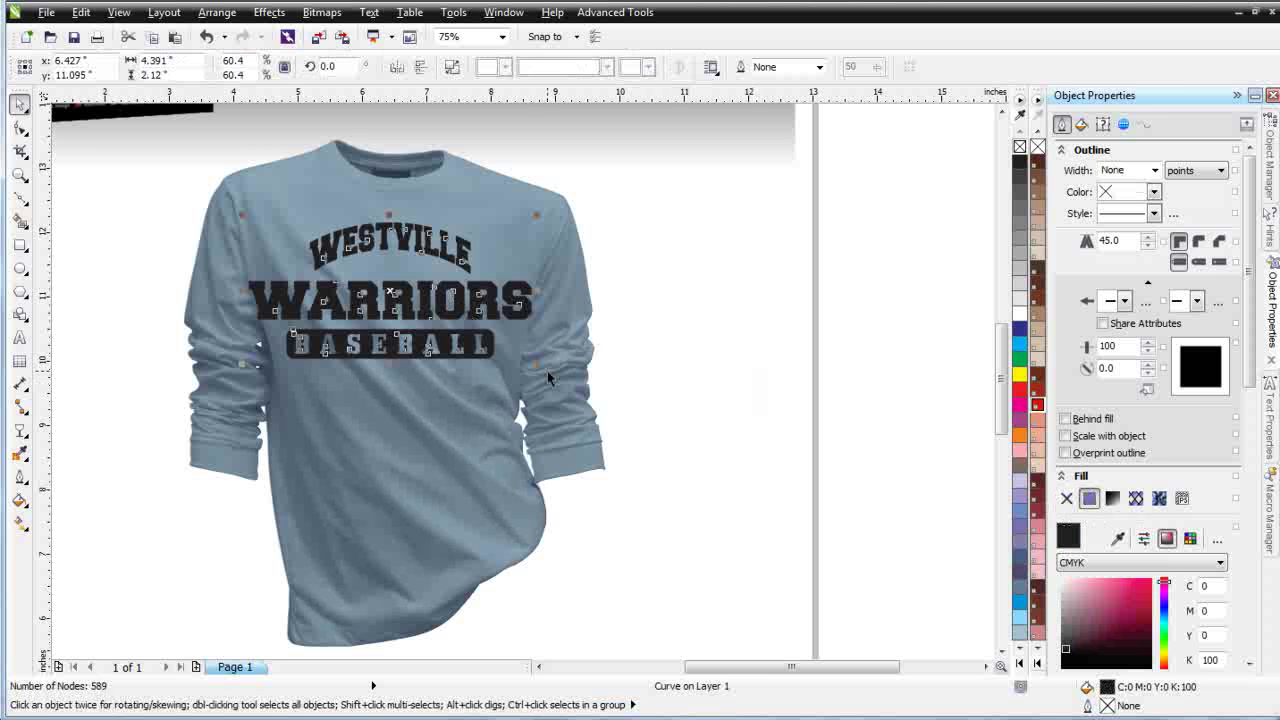
pyautogui.moveTo(535, 365); pyautogui.dragTo(501, 349)
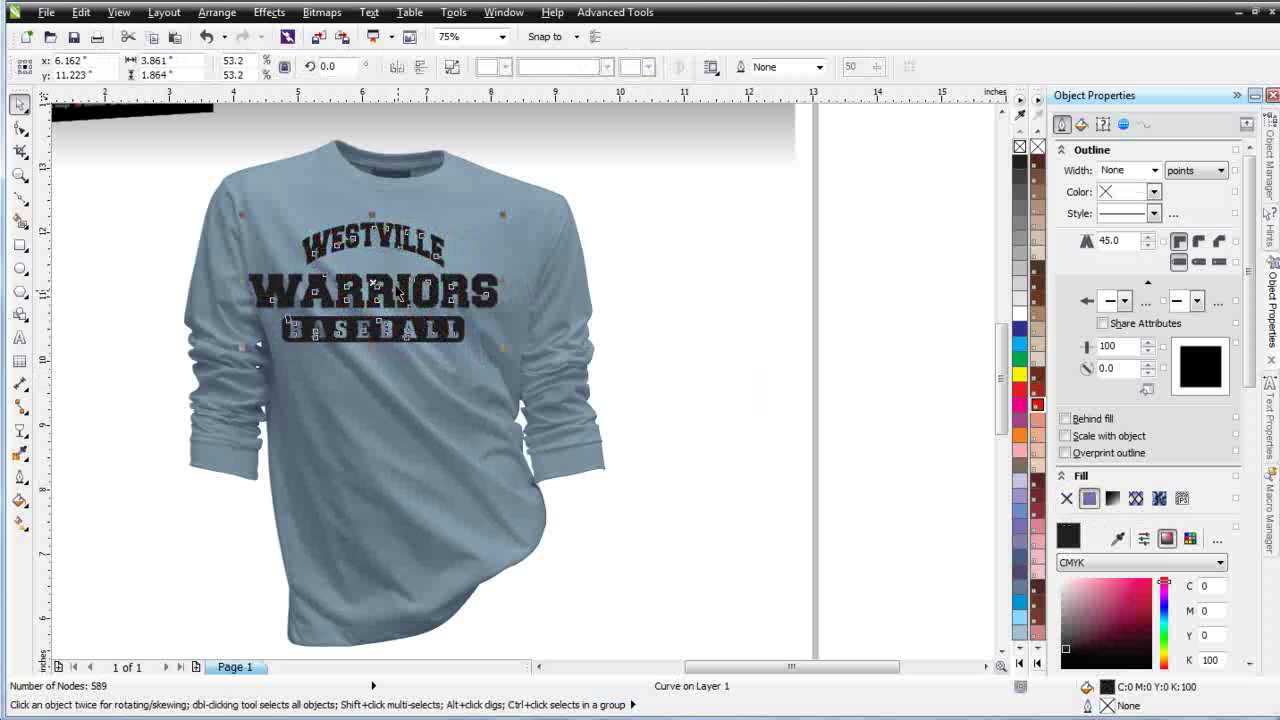
pyautogui.moveTo(375, 288); pyautogui.dragTo(395, 293)
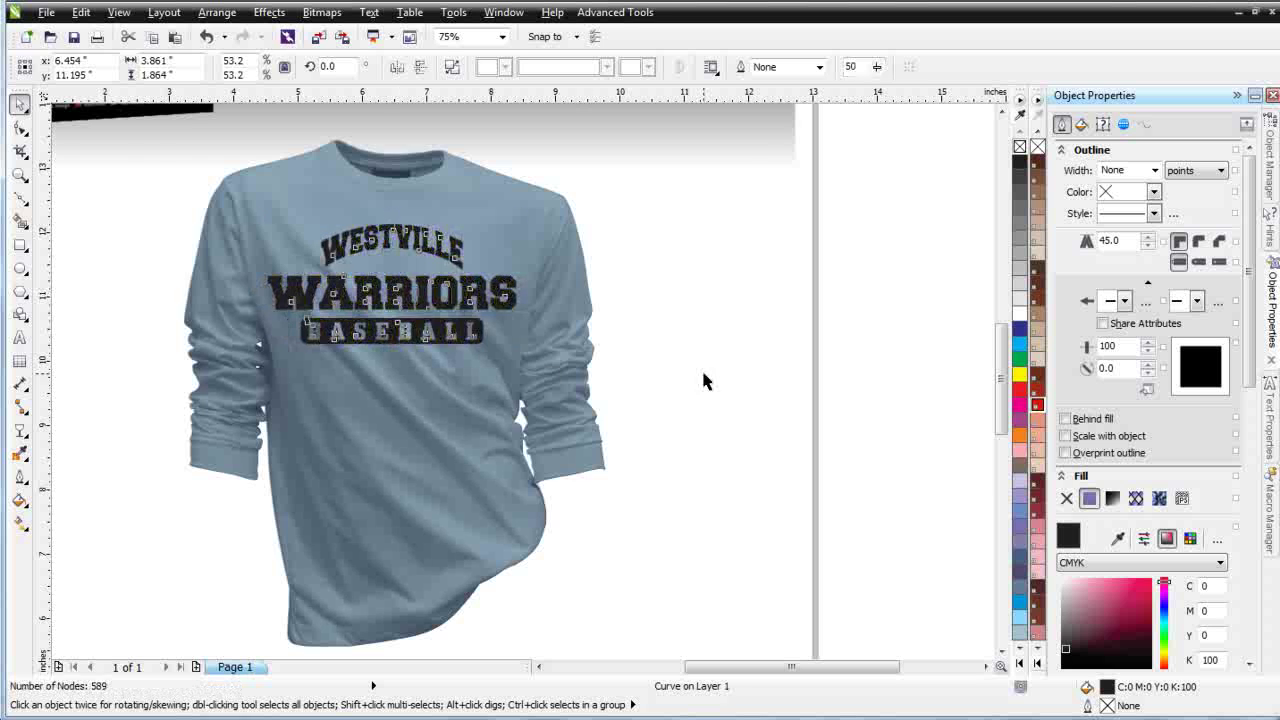
pyautogui.click(705, 405)
# Move the shirt with its design off the page and enlarge it to about 15.6 by 18.8 inches
pyautogui.scroll(-2, 489, 531)
pyautogui.moveTo(578, 588); pyautogui.dragTo(163, 250)
pyautogui.scroll(-1, 405, 338)
pyautogui.moveTo(507, 399); pyautogui.dragTo(787, 394)
pyautogui.moveTo(727, 318); pyautogui.dragTo(543, 143)
pyautogui.moveTo(718, 258); pyautogui.dragTo(773, 358)
pyautogui.press('Escape')
# Fill the light blue colour shape of the shirt with a medium grey from the default palette
pyautogui.click(857, 292)
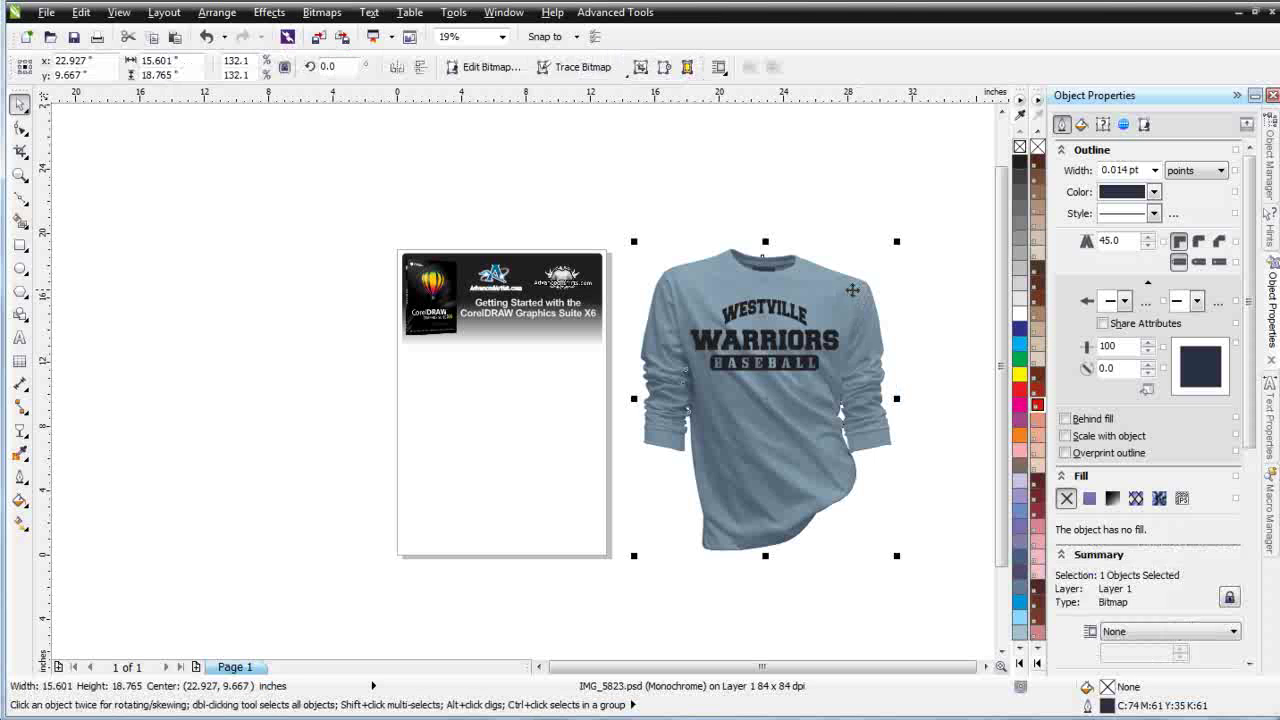
pyautogui.click(830, 430)
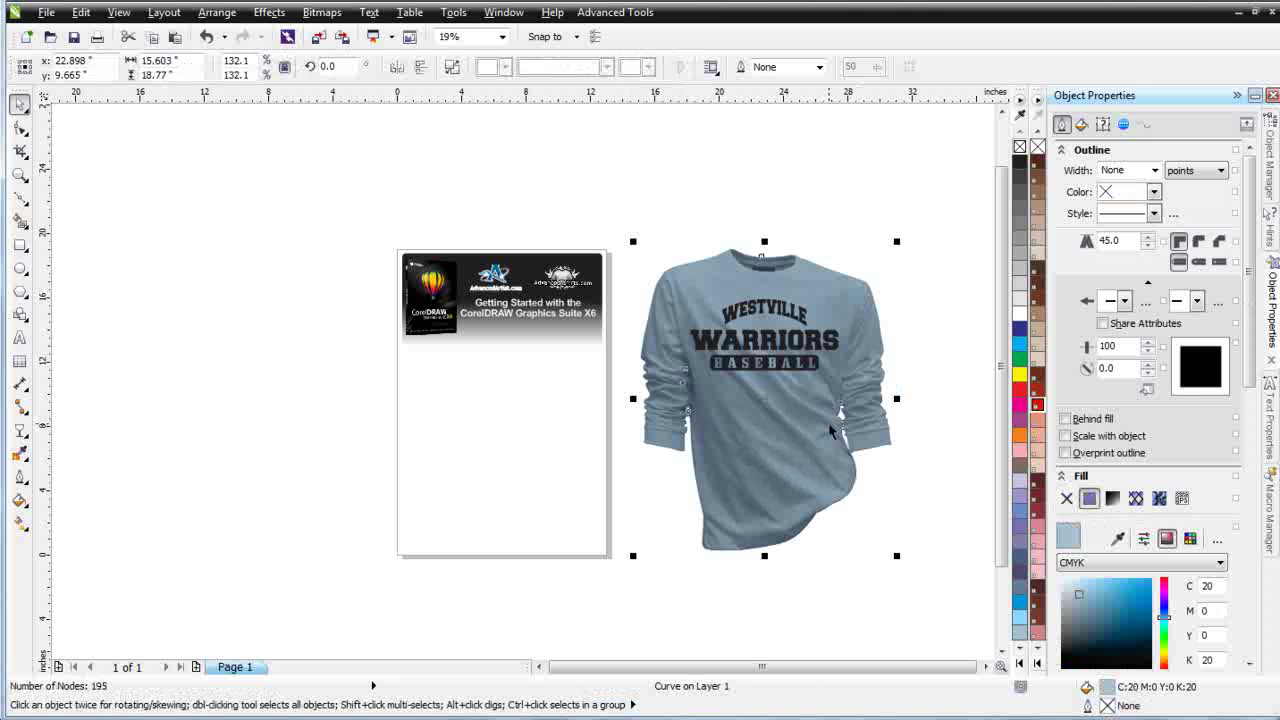
pyautogui.click(1020, 238)
# Convert the shirt's monochrome shading bitmap to RGB Color (24-bit) mode
pyautogui.click(866, 247)
pyautogui.click(860, 312)
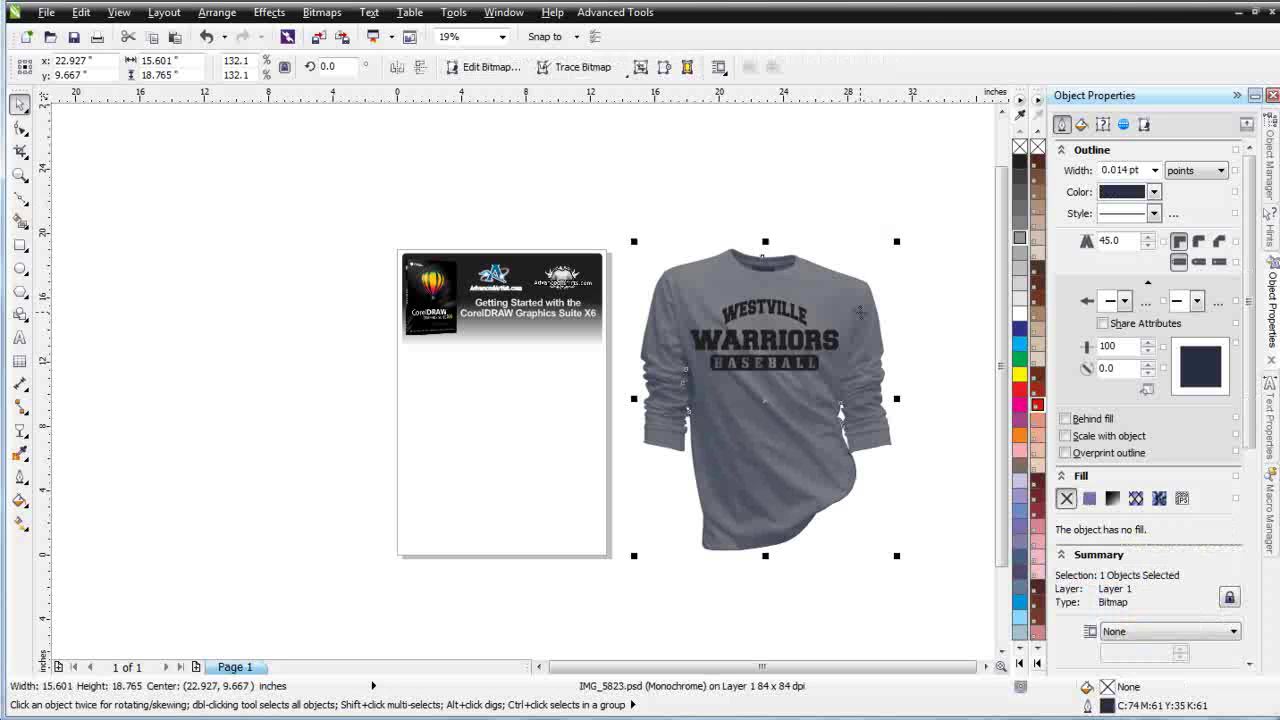
pyautogui.click(322, 12)
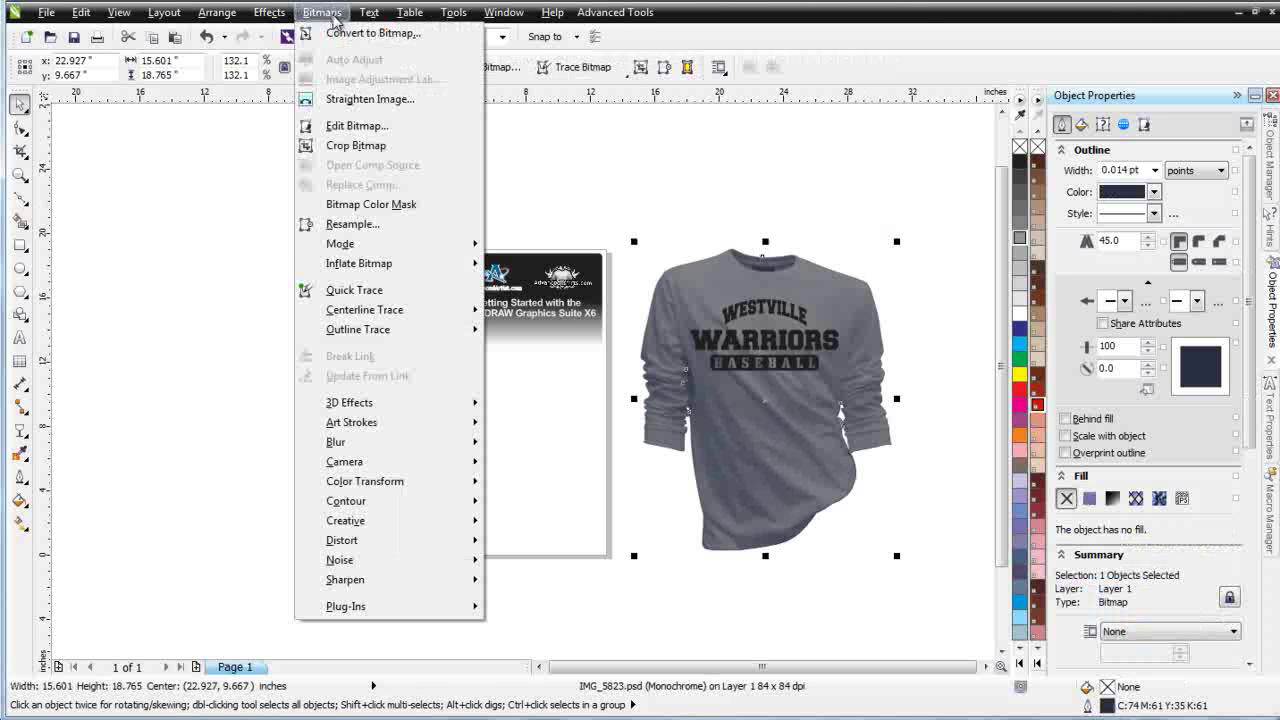
pyautogui.moveTo(420, 244)
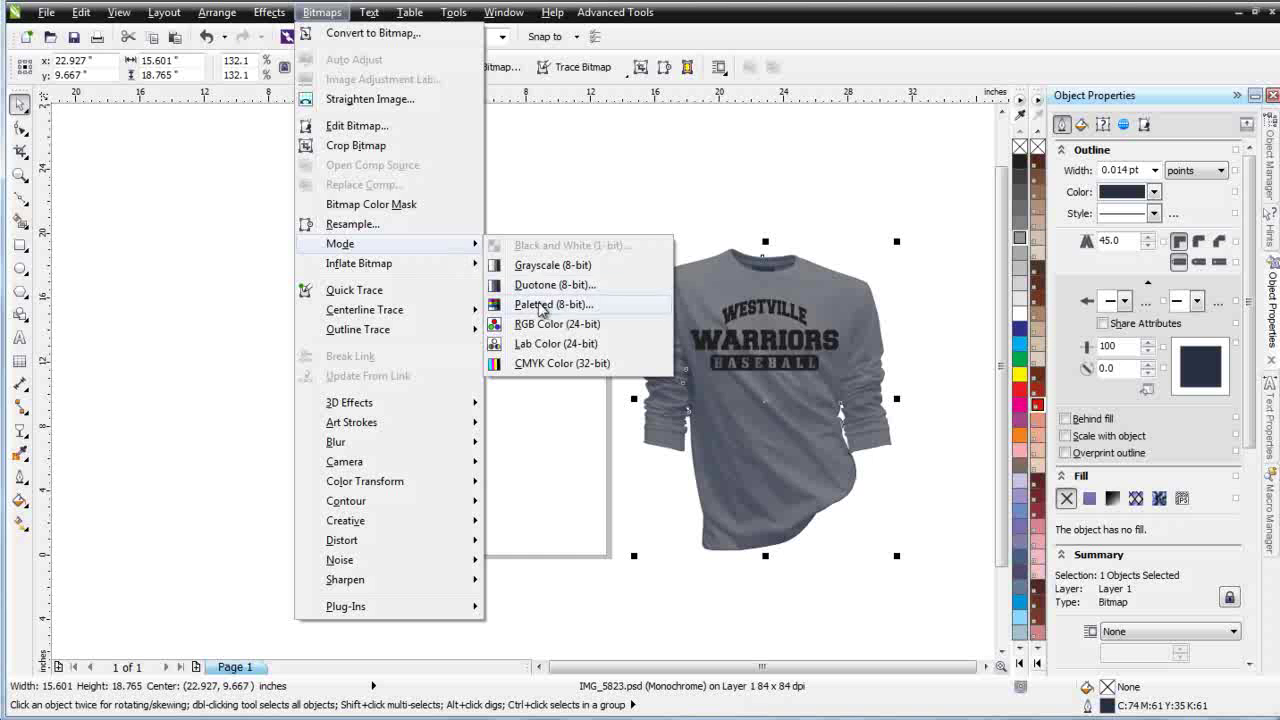
pyautogui.click(545, 325)
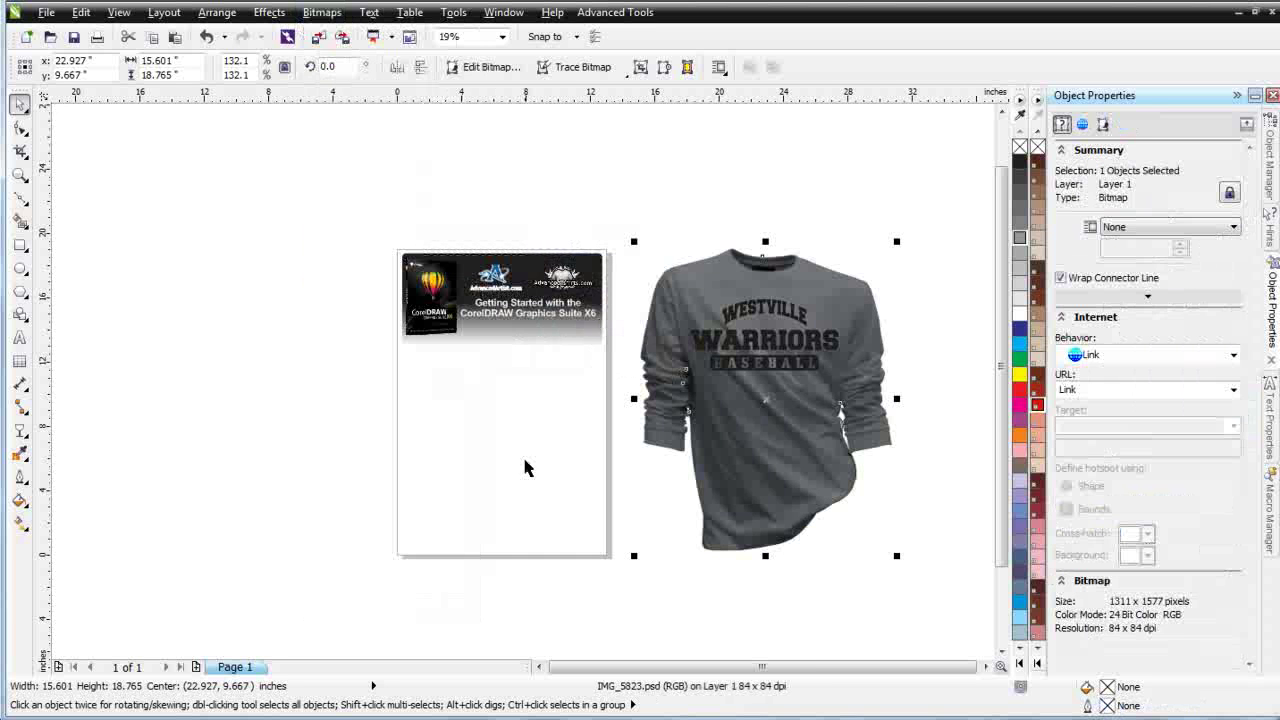
pyautogui.click(938, 296)
# Undock and enlarge the PANTONE solid coated palette, and fill the Westville design with PANTONE 142 C after trying PANTONE 141 C
pyautogui.click(19, 173)
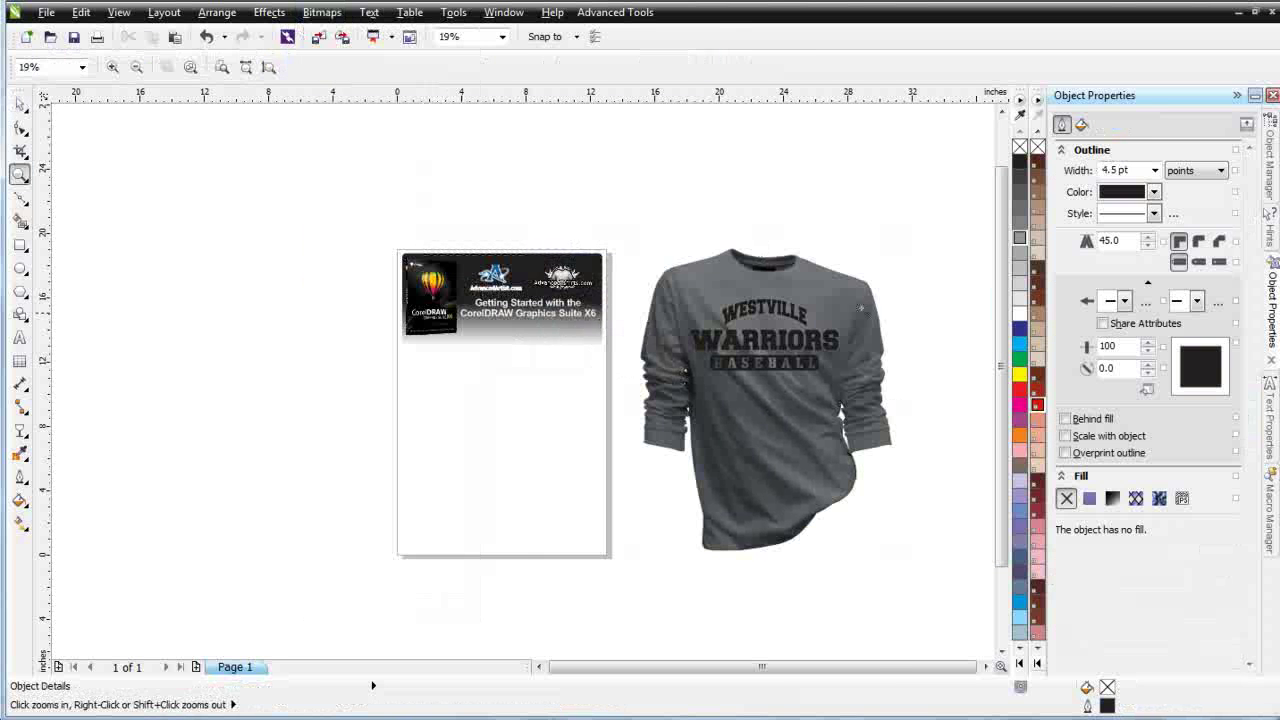
pyautogui.moveTo(591, 206); pyautogui.dragTo(1128, 516)
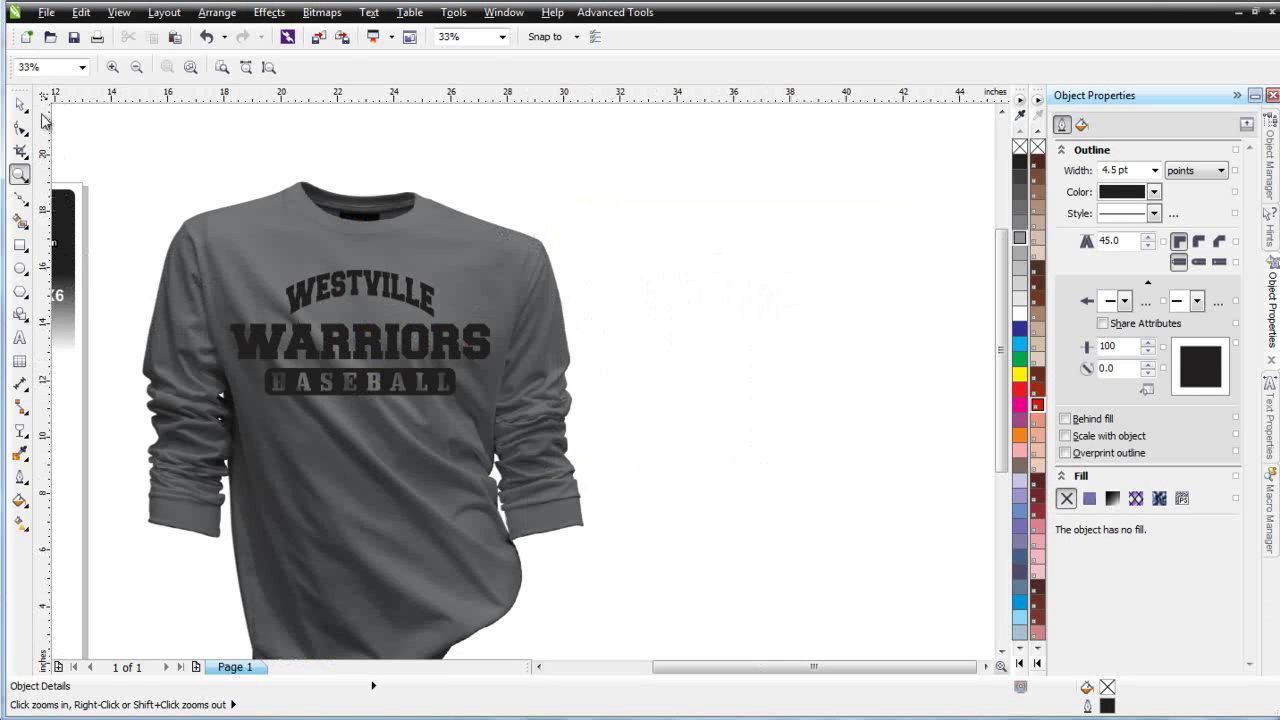
pyautogui.click(19, 103)
pyautogui.click(365, 345)
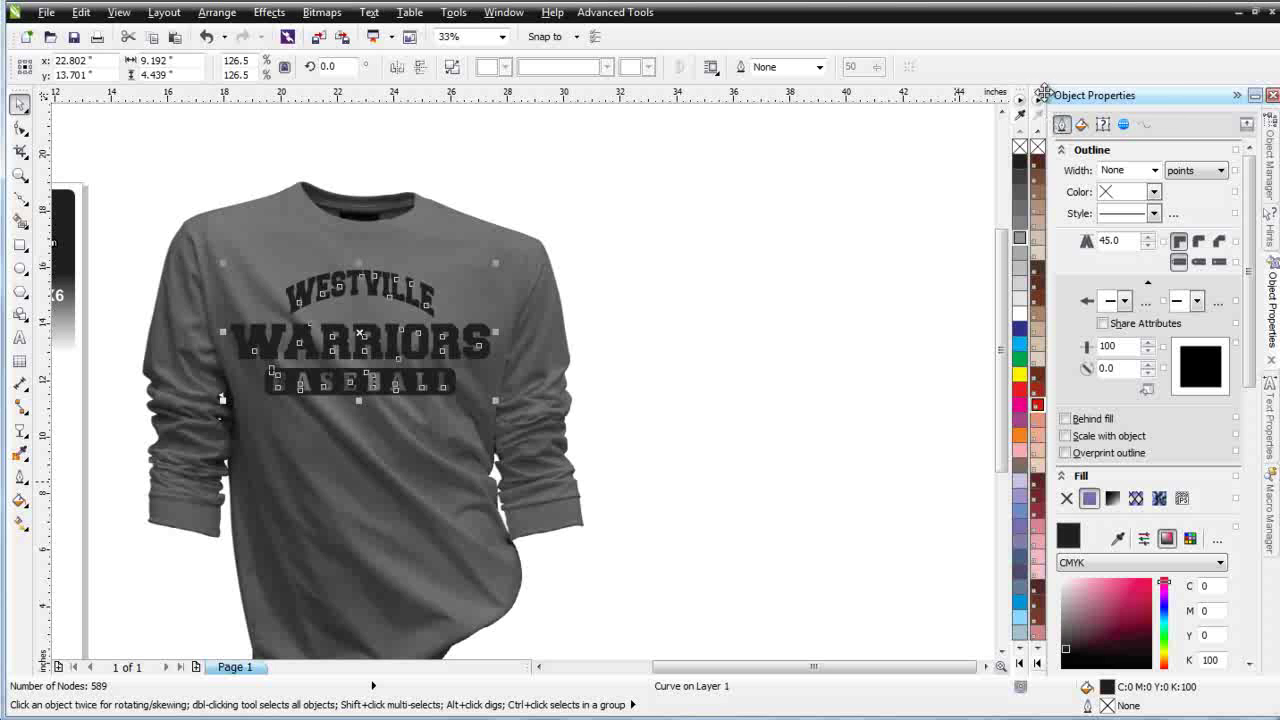
pyautogui.moveTo(1042, 92); pyautogui.dragTo(945, 188)
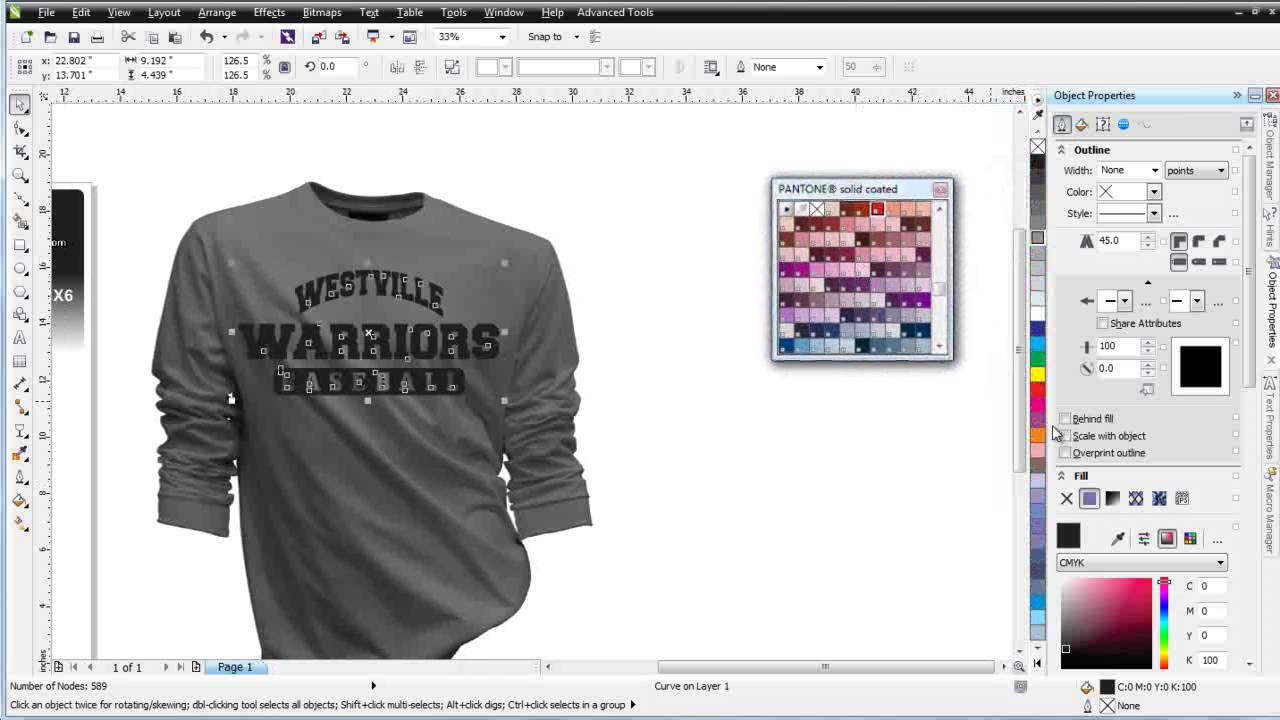
pyautogui.moveTo(929, 360); pyautogui.dragTo(955, 640)
pyautogui.moveTo(948, 490); pyautogui.dragTo(943, 240)
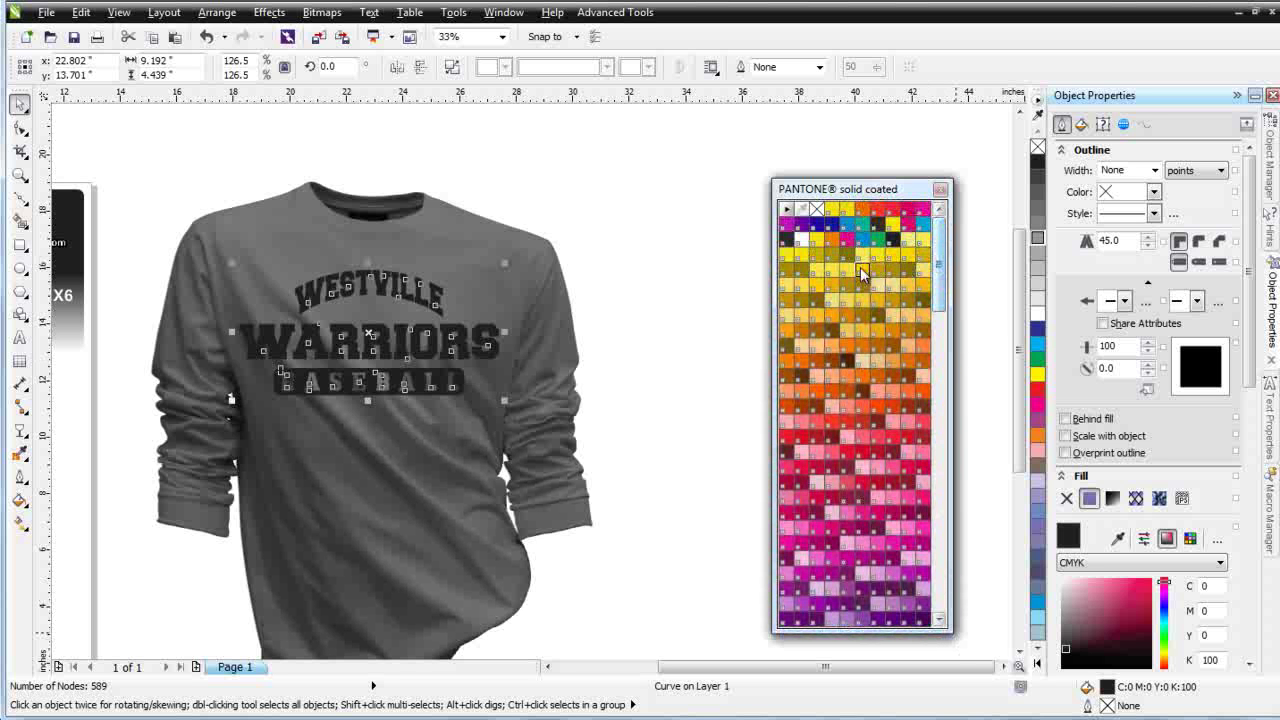
pyautogui.click(848, 330)
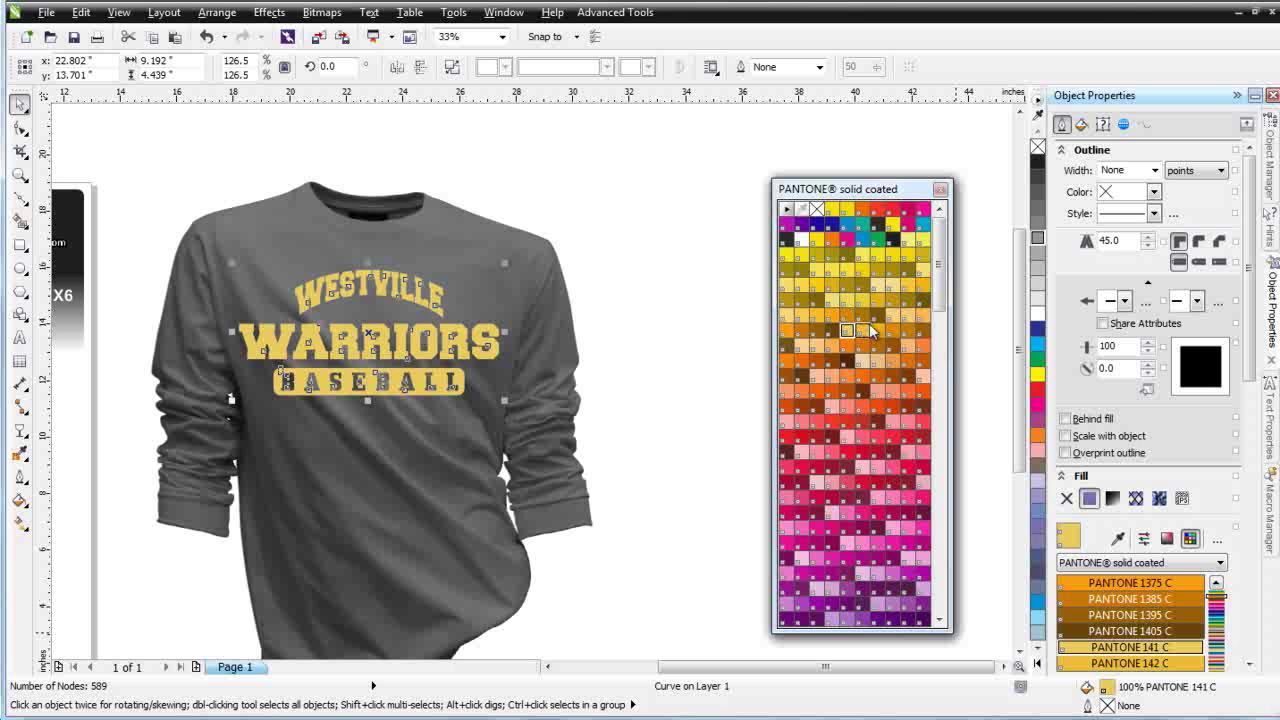
pyautogui.click(863, 332)
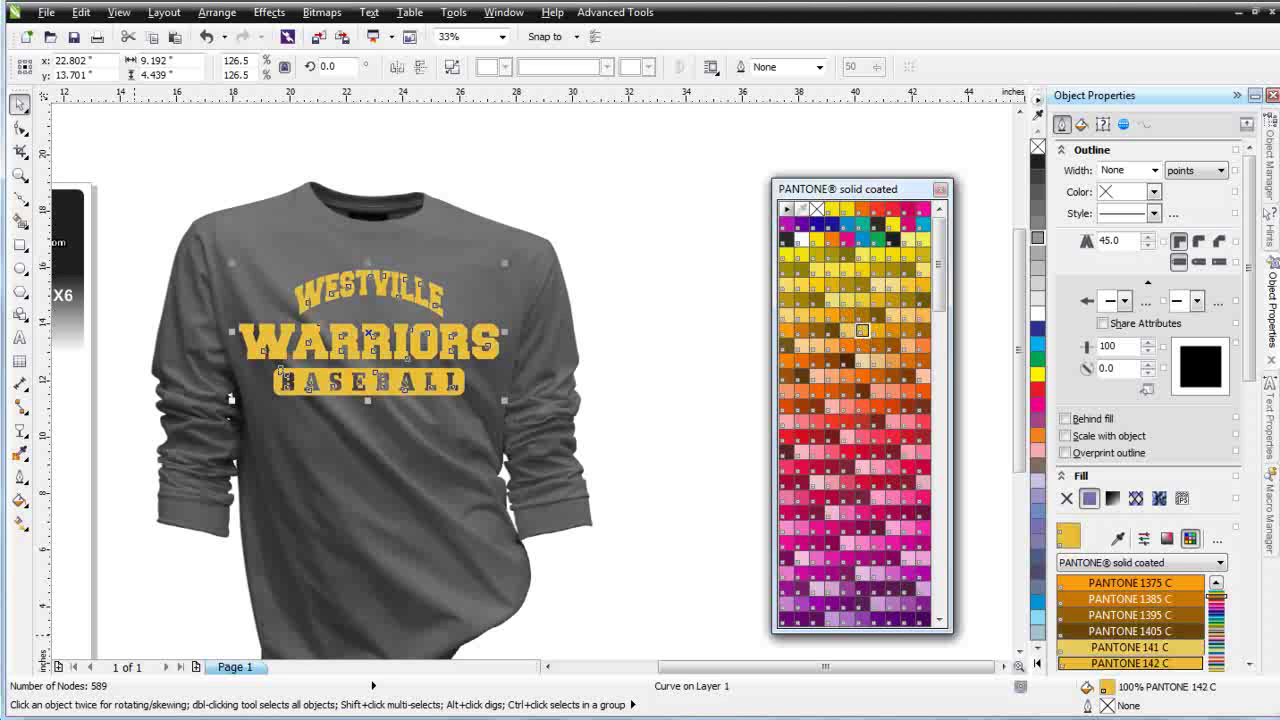
# Launch FashionFactory, browse its textures to page 8 and open the preview of the Straight Cracks texture
pyautogui.click(615, 12)
pyautogui.click(652, 66)
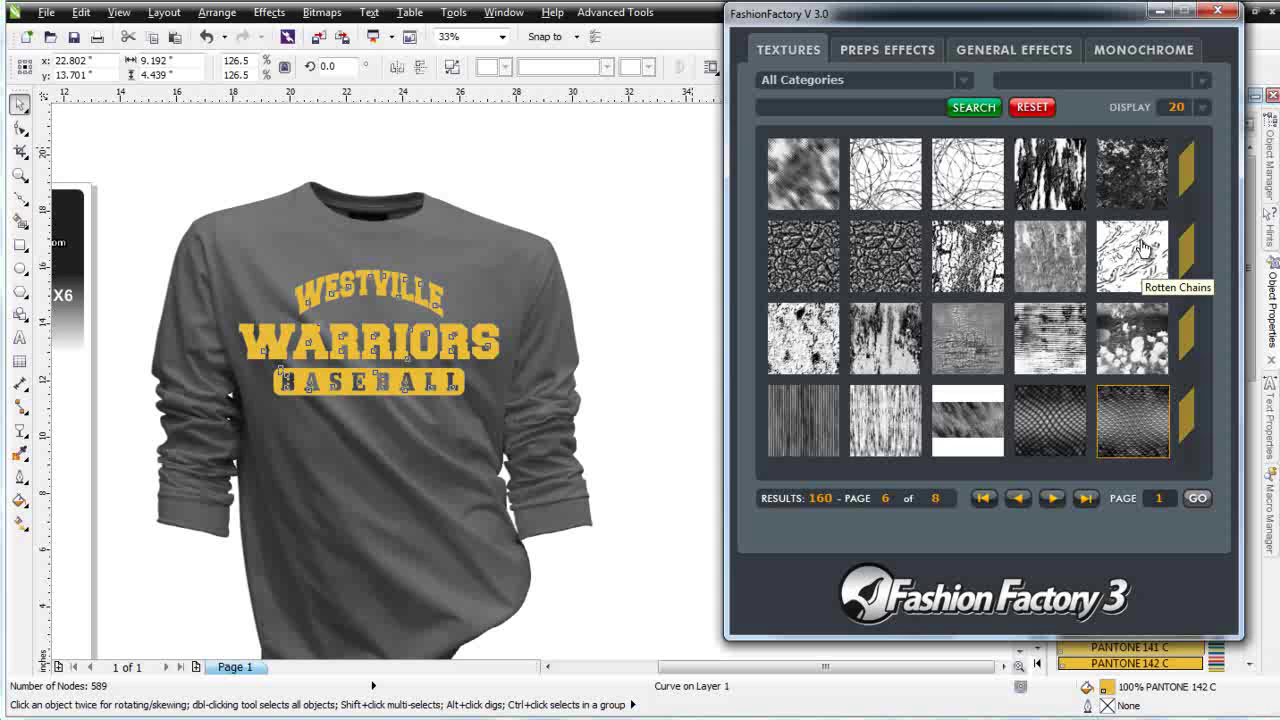
pyautogui.click(1089, 507)
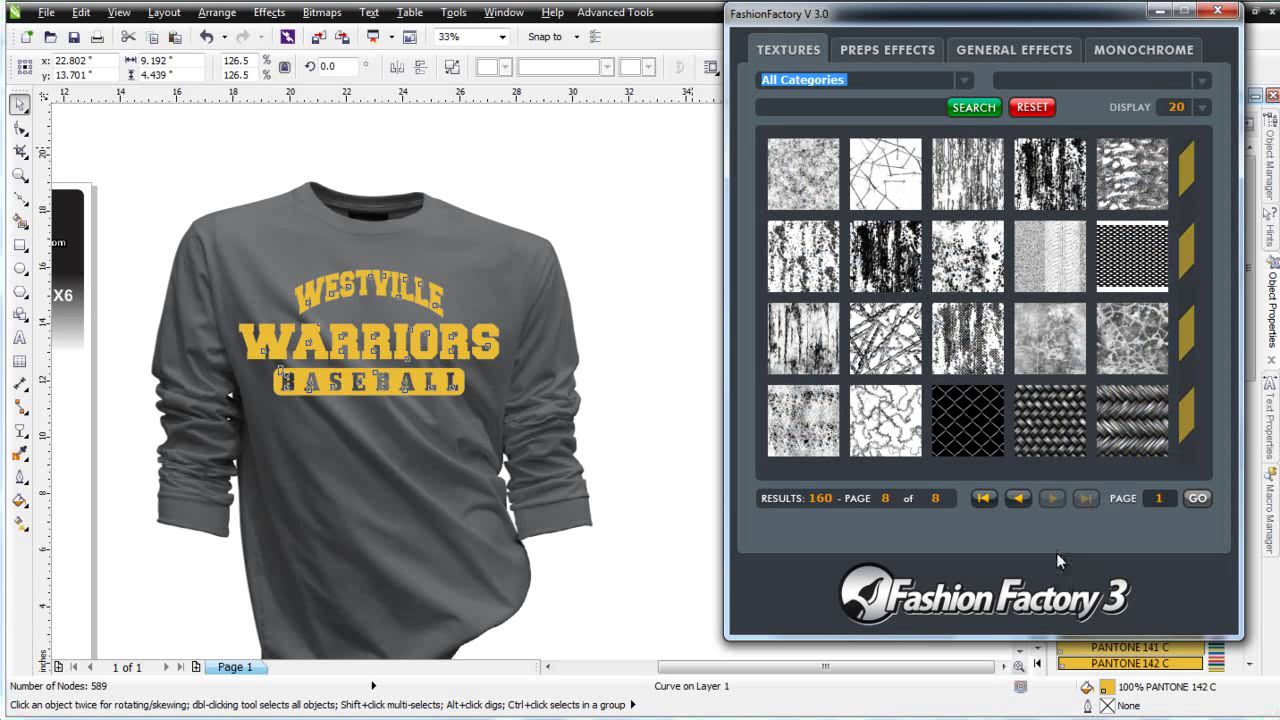
pyautogui.click(1019, 499)
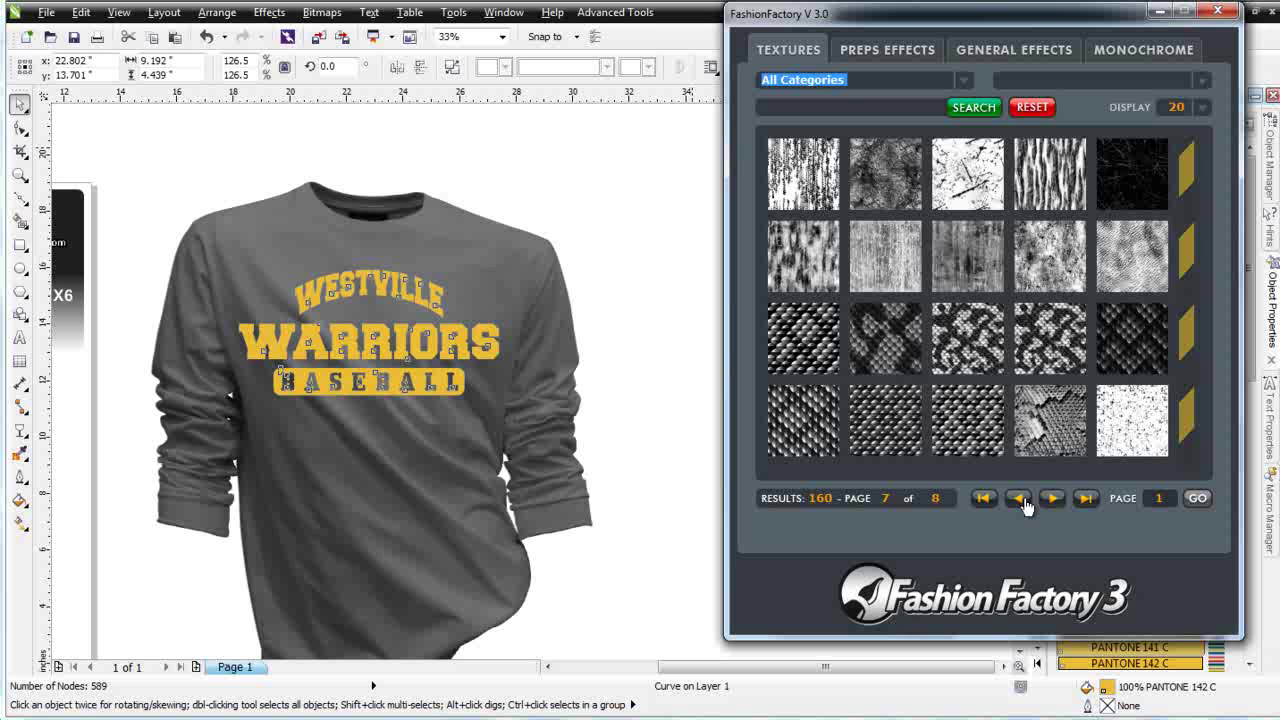
pyautogui.click(1053, 499)
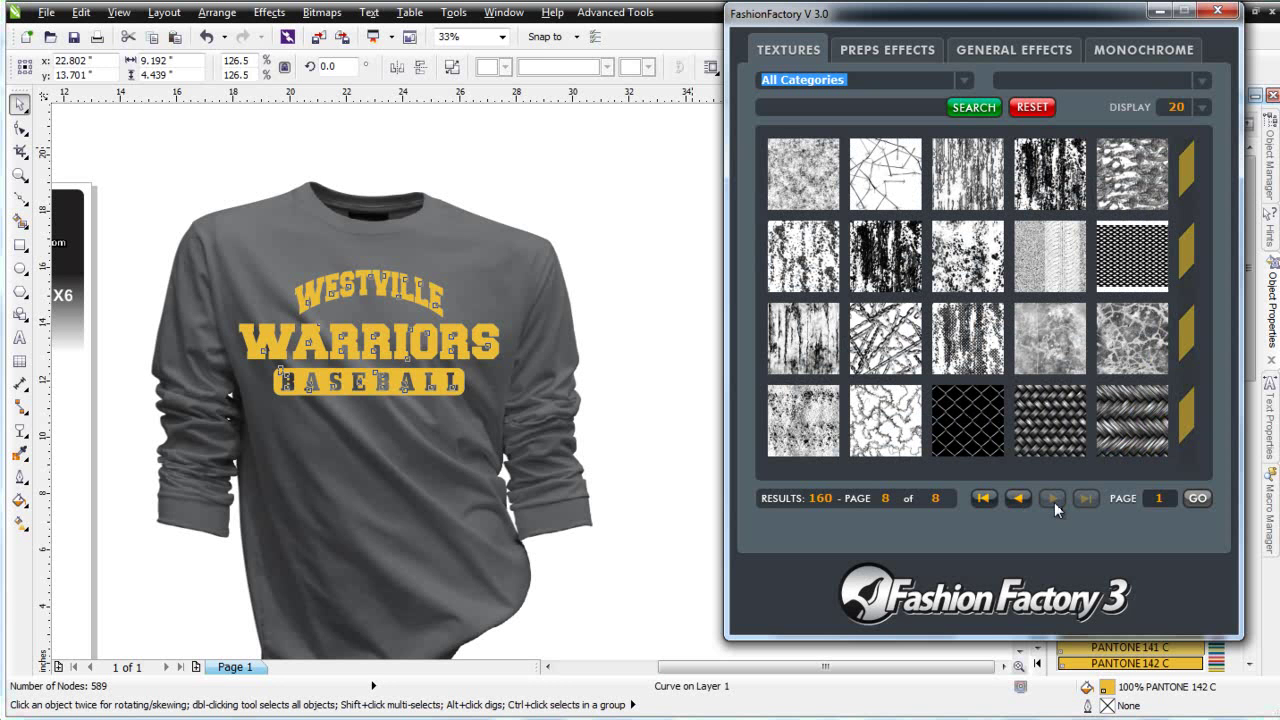
pyautogui.click(812, 349)
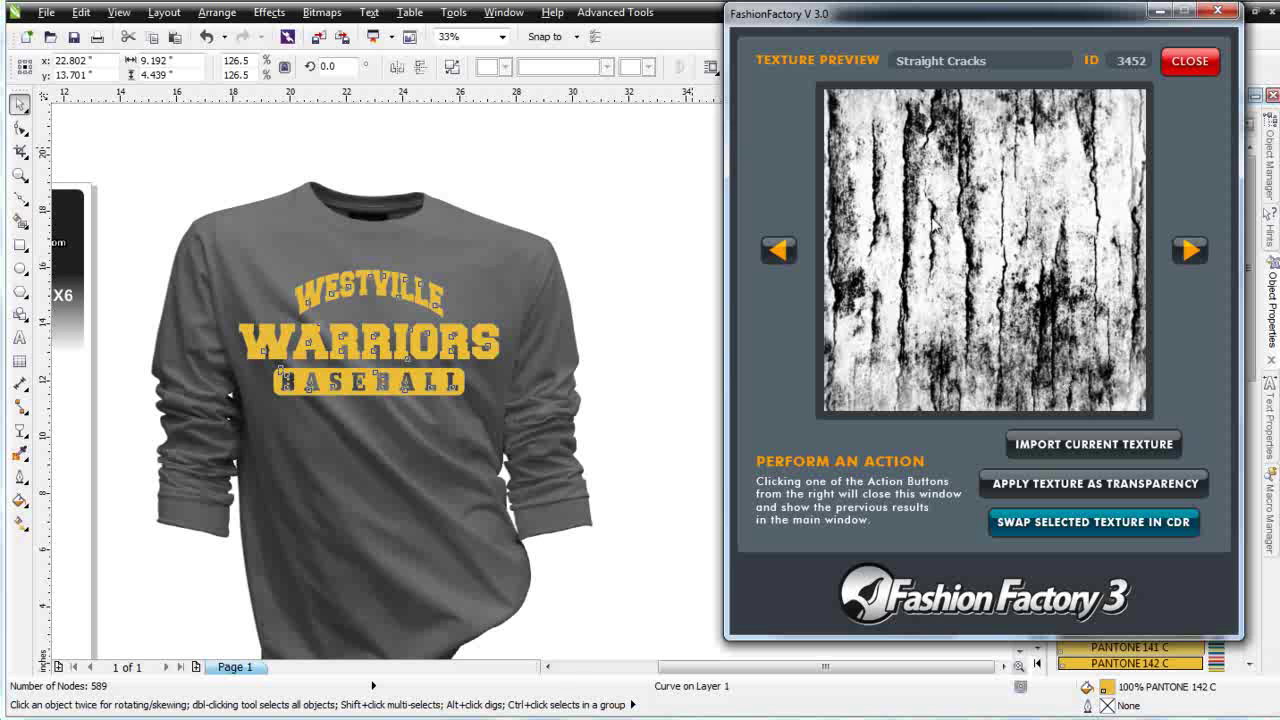
# Compare the Sports Mesh, Straight Chromed Chains and Stress Checkers previews, and apply Straight Cracks to the Westville design as a transparency
pyautogui.click(779, 254)
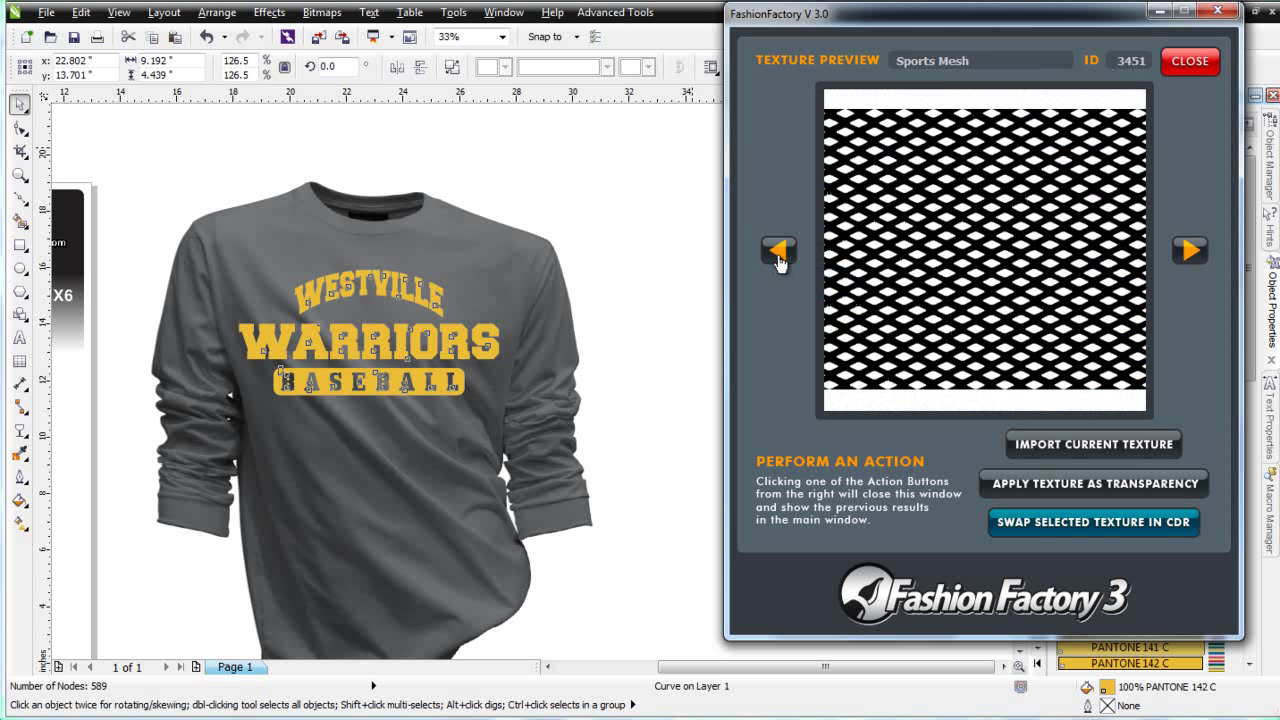
pyautogui.click(1200, 254)
pyautogui.click(1193, 254)
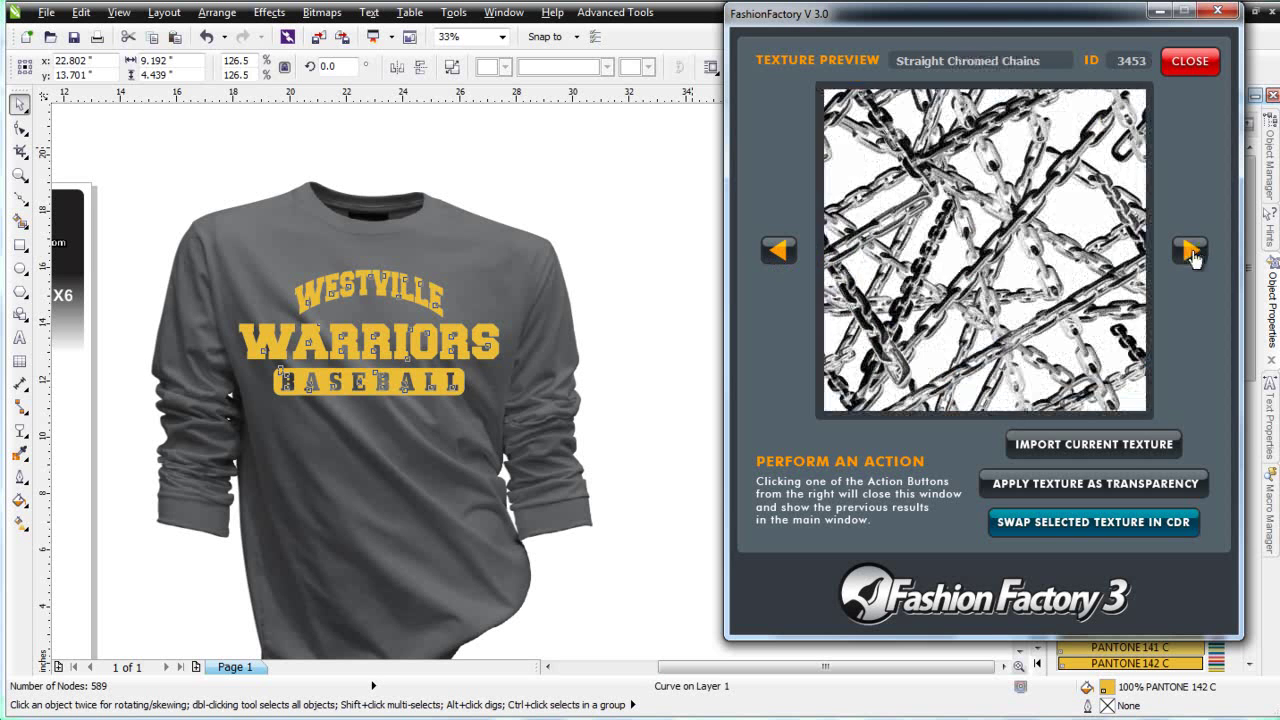
pyautogui.click(1193, 254)
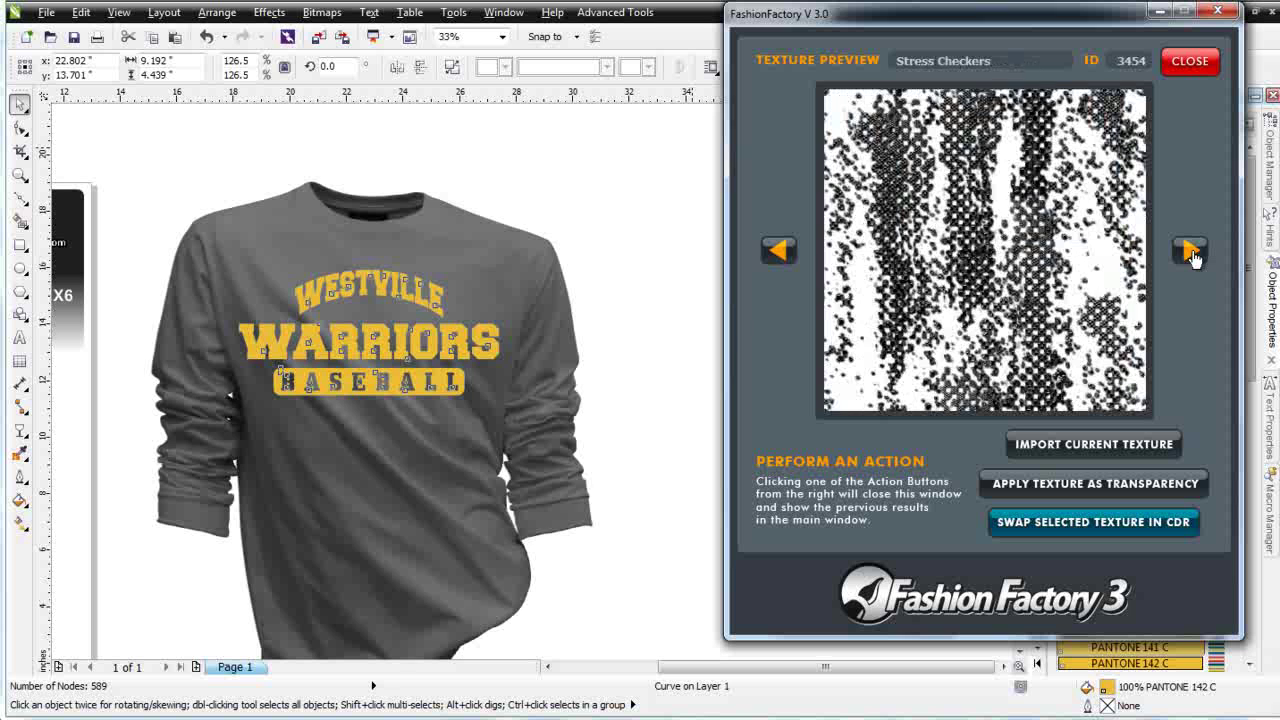
pyautogui.click(778, 252)
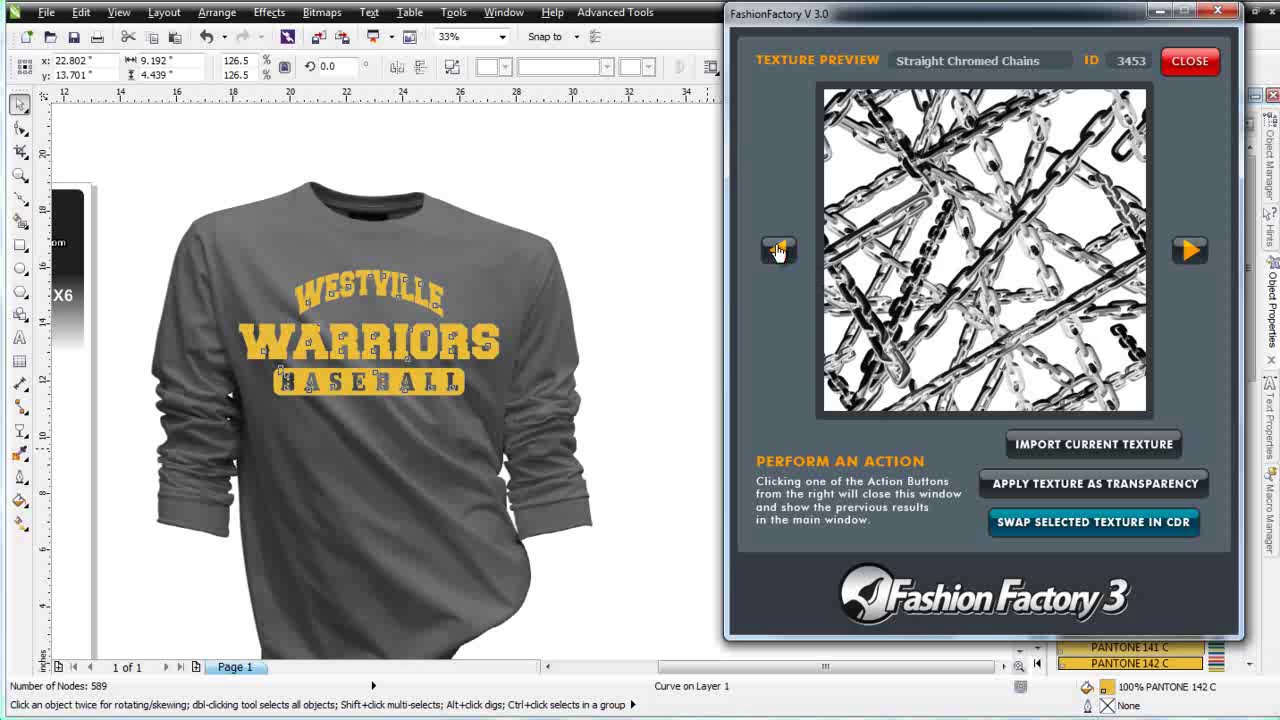
pyautogui.click(777, 252)
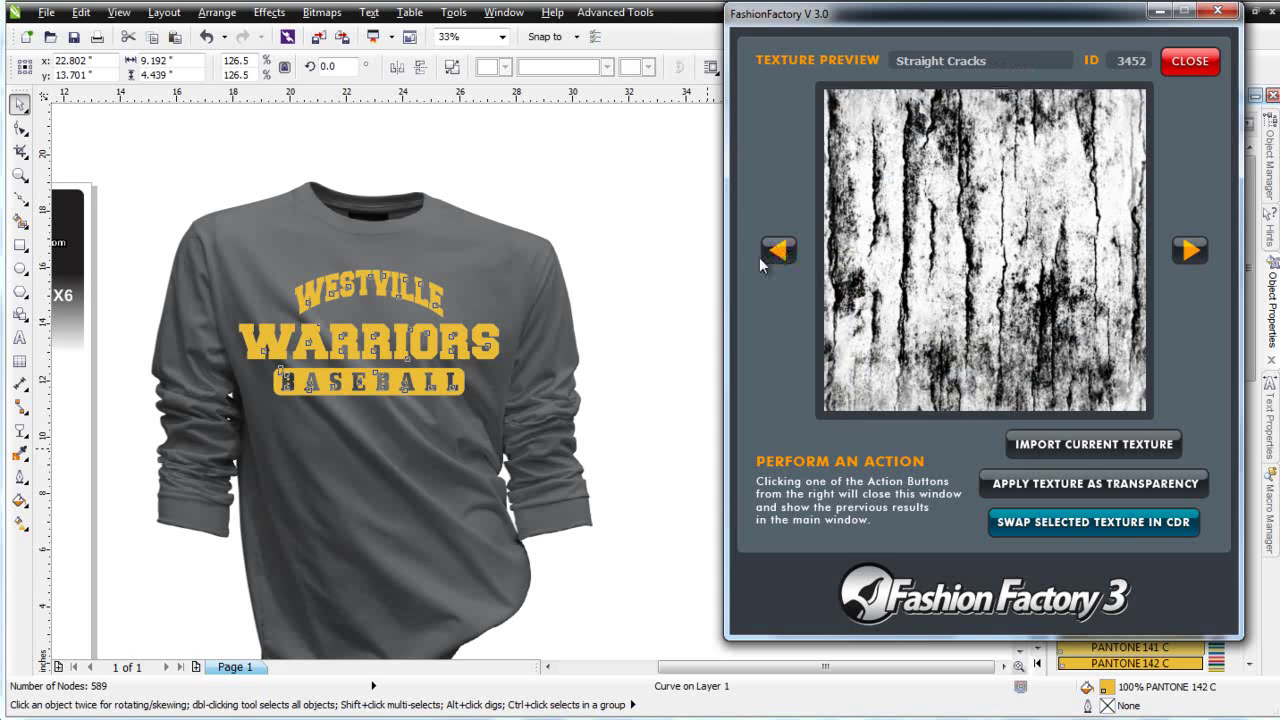
pyautogui.click(1105, 487)
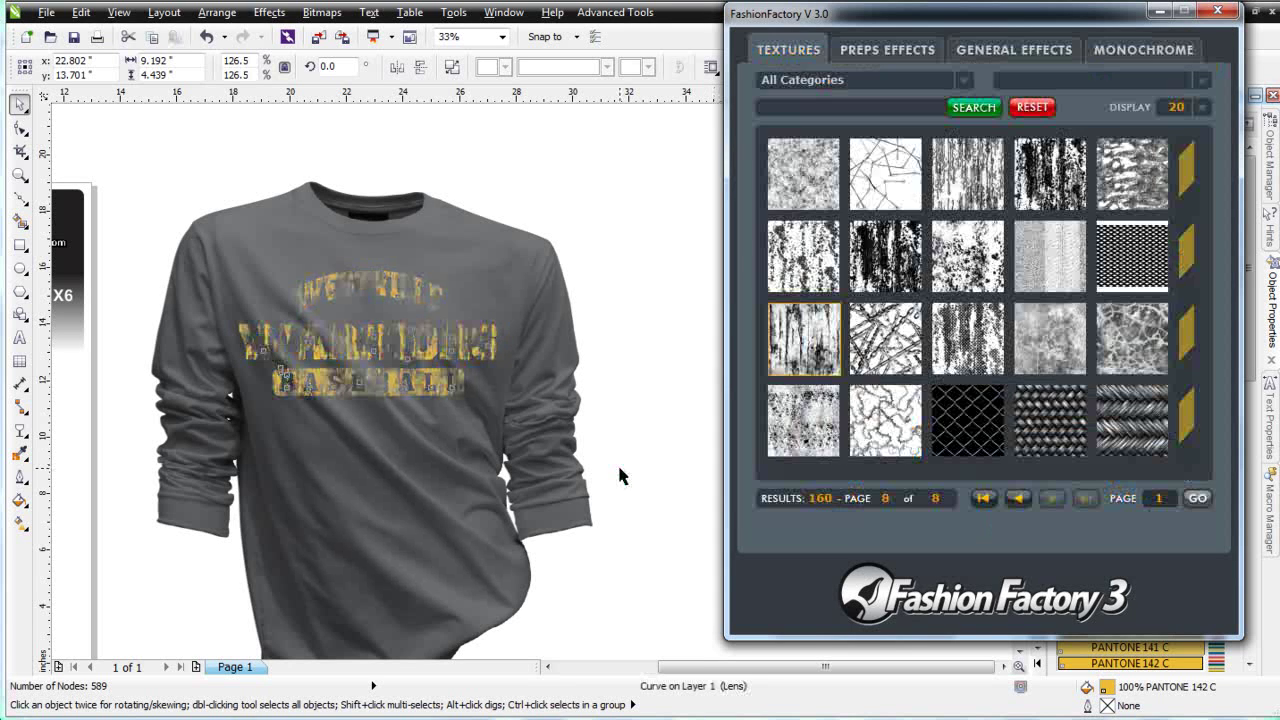
pyautogui.click(1162, 14)
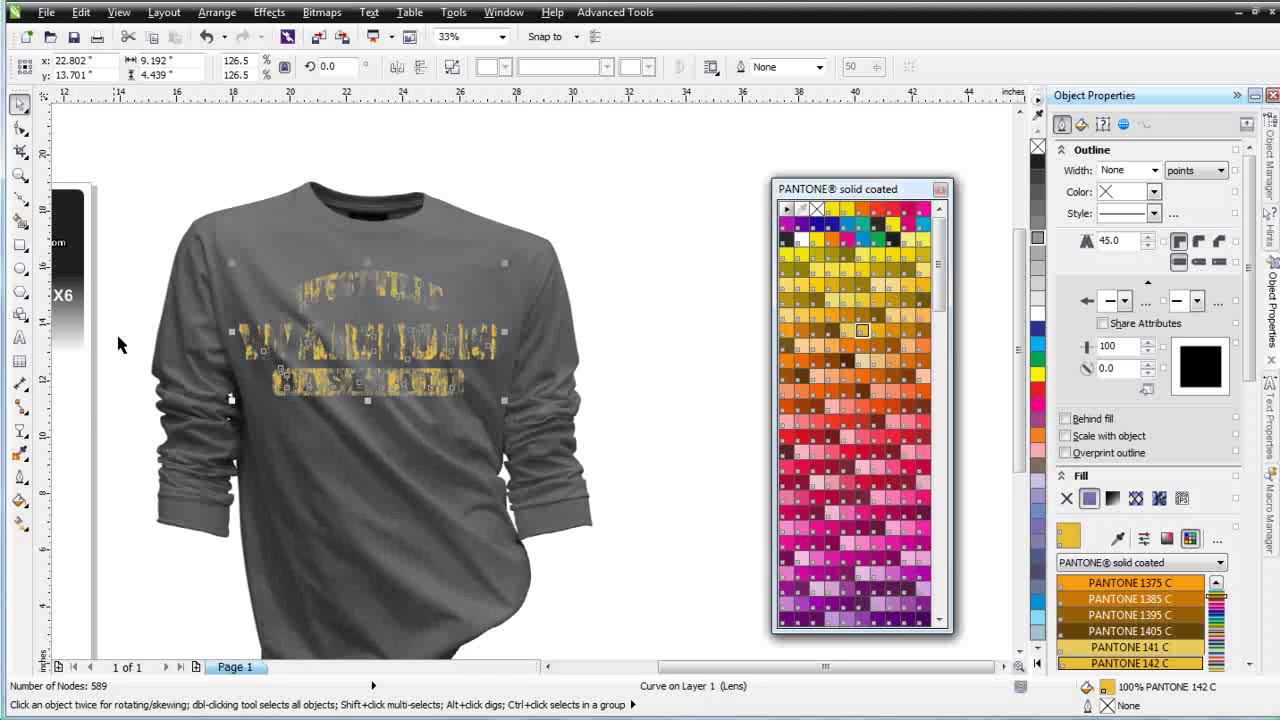
# Invert the Westville design's pattern transparency by setting its starting transparency to 0 and its ending transparency to 100
pyautogui.click(19, 430)
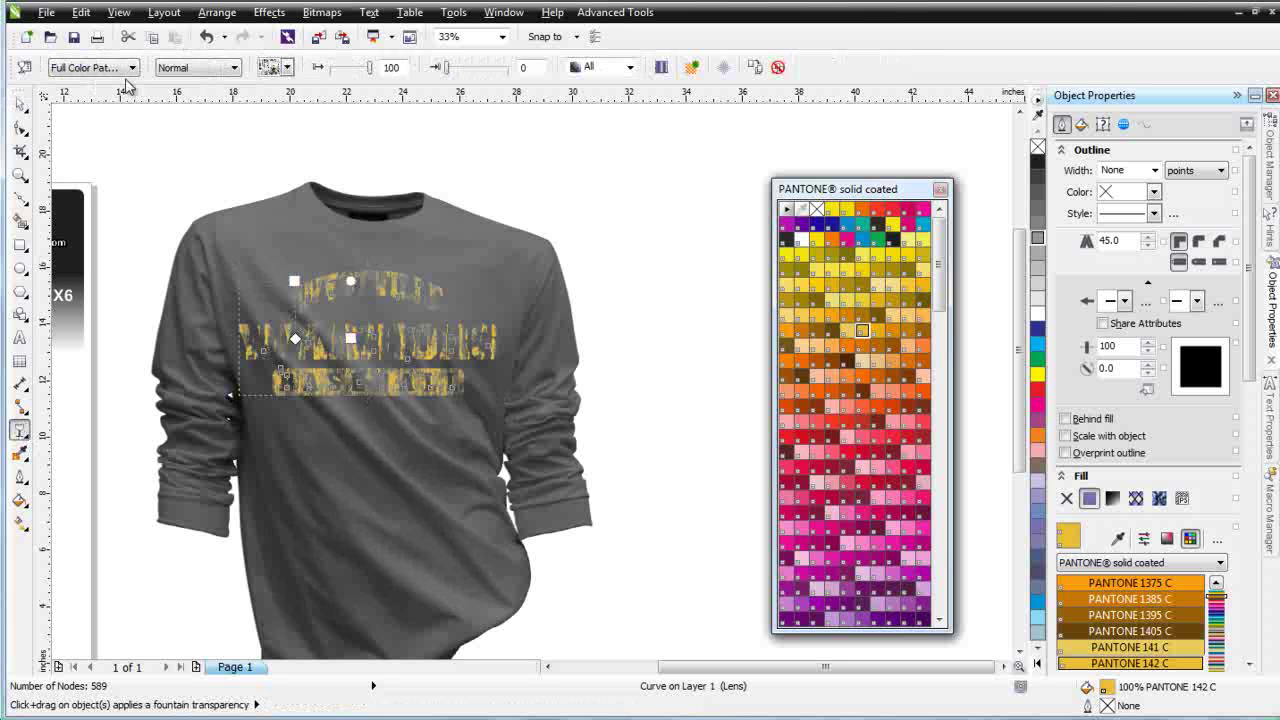
pyautogui.moveTo(368, 68); pyautogui.dragTo(322, 72)
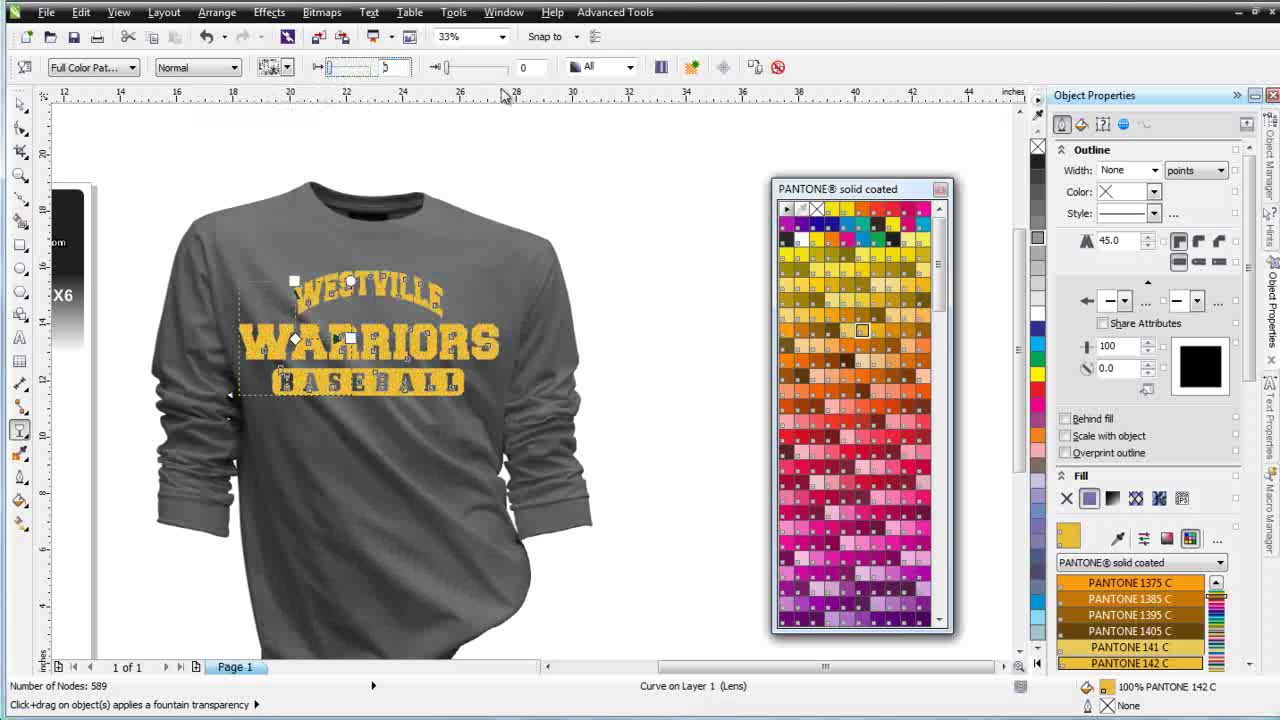
pyautogui.moveTo(447, 70); pyautogui.dragTo(508, 68)
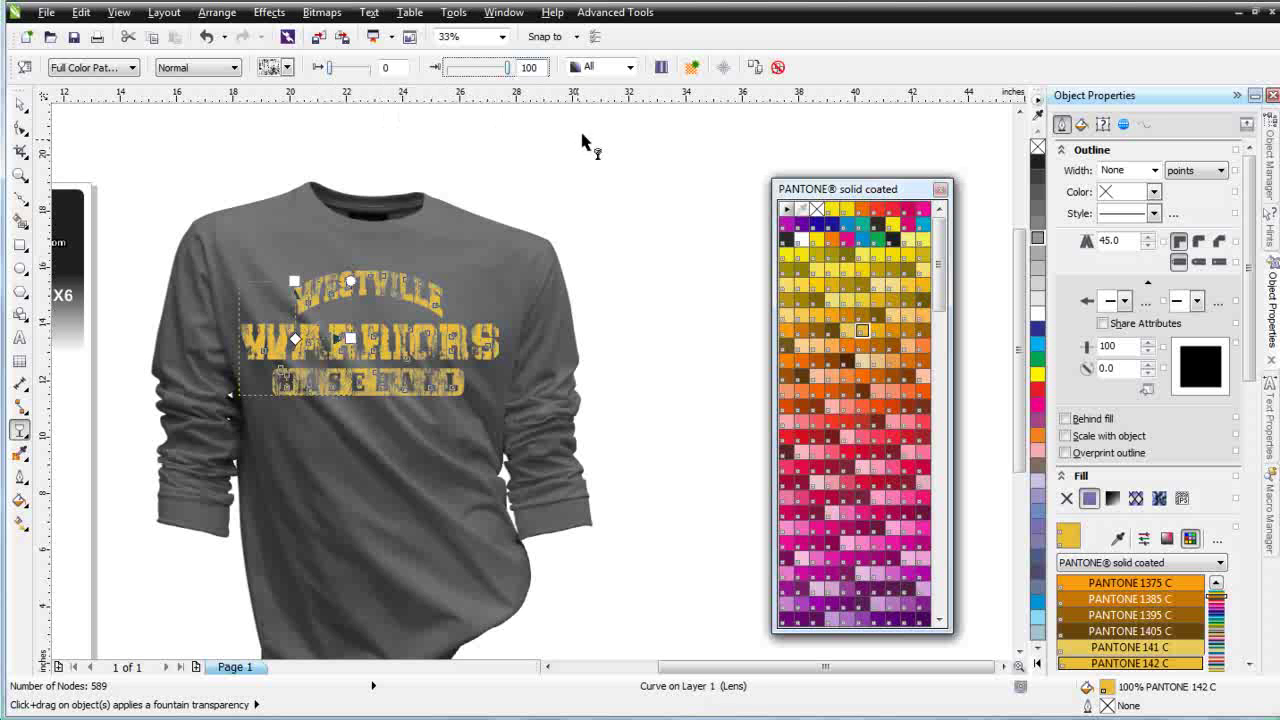
# Turn on Transform fill with object in the Westville design's pattern transparency settings
pyautogui.click(25, 67)
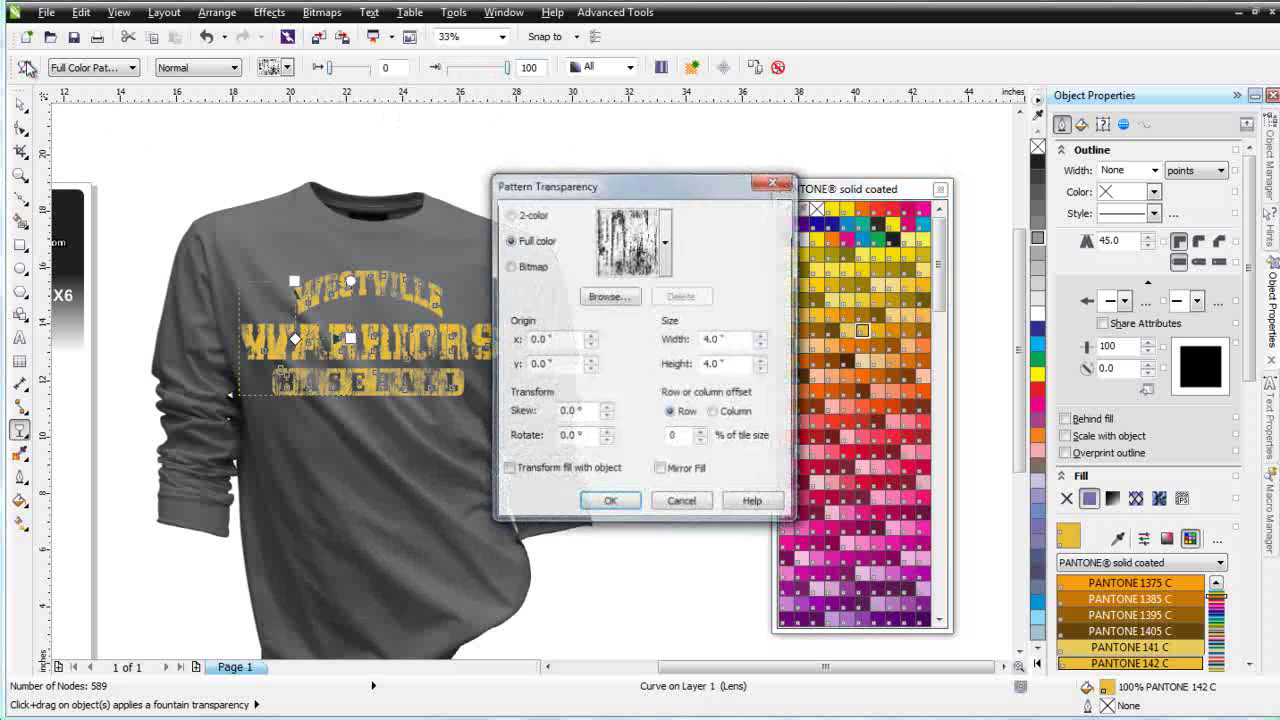
pyautogui.click(508, 470)
pyautogui.click(609, 503)
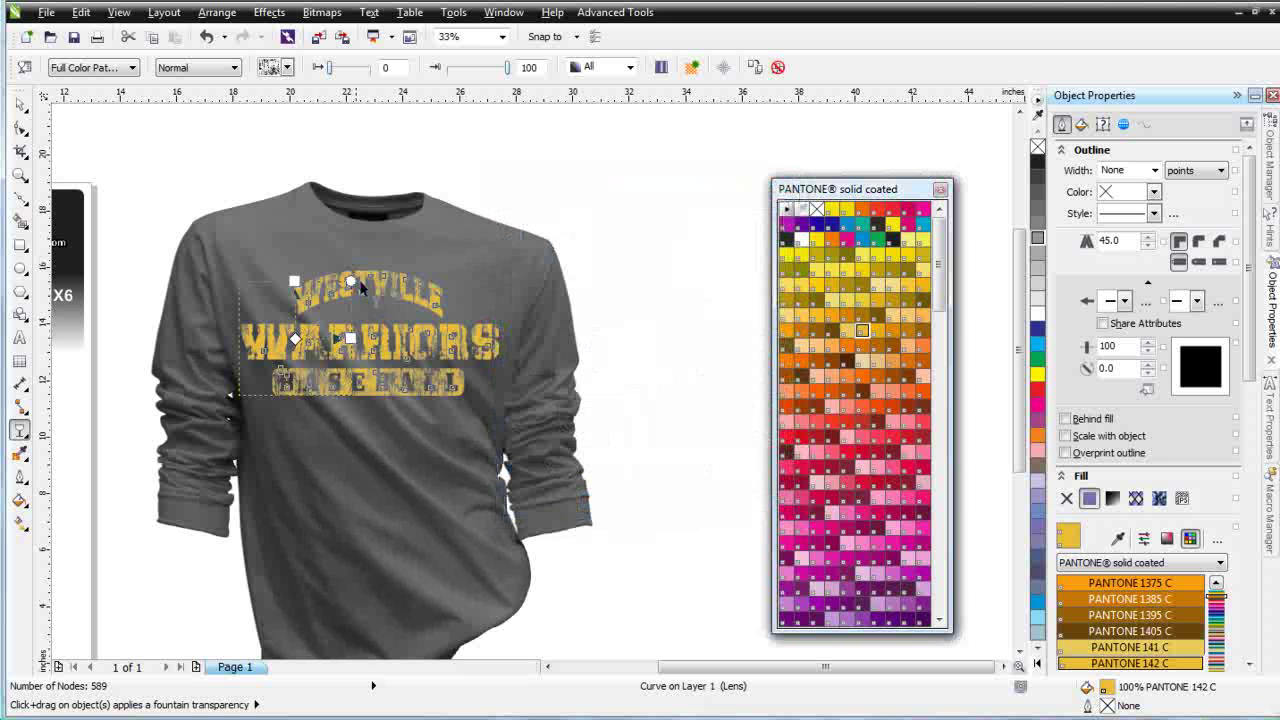
# Scale down the Straight Cracks pattern tile in the Westville design's transparency so the distressing becomes finer
pyautogui.scroll(2, 362, 287)
pyautogui.moveTo(527, 322); pyautogui.dragTo(500, 349)
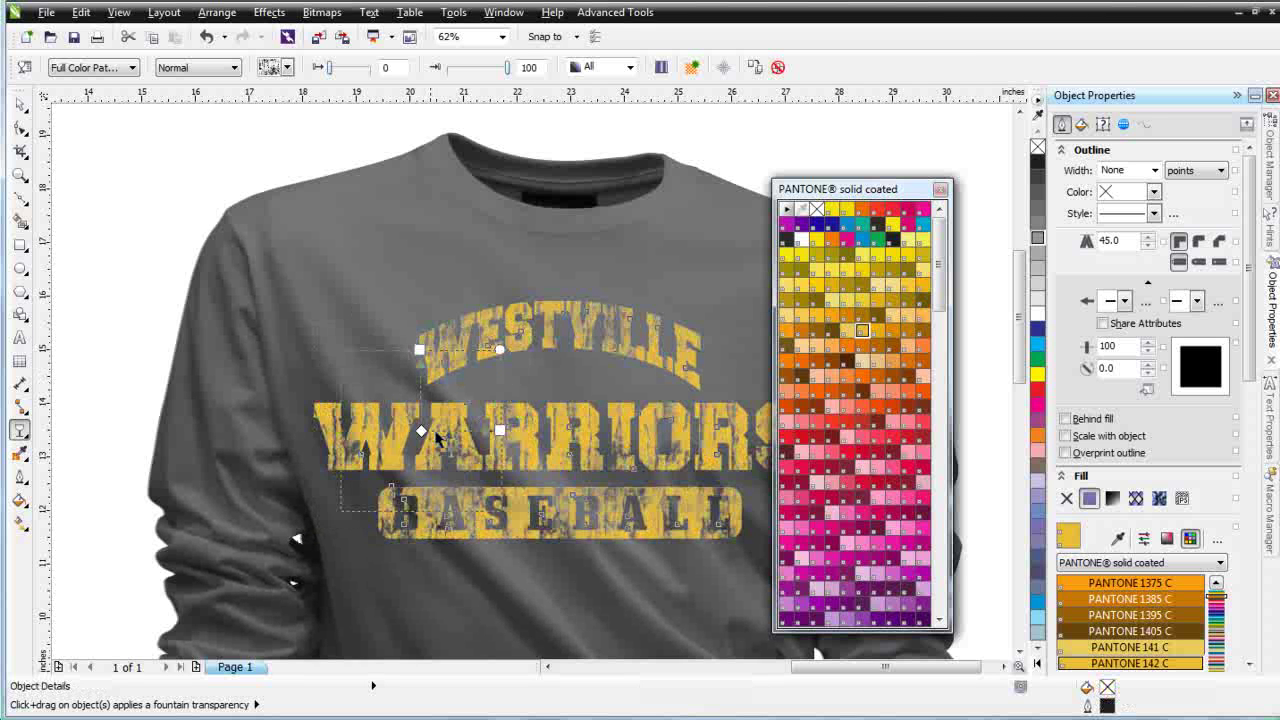
pyautogui.moveTo(500, 430); pyautogui.dragTo(478, 437)
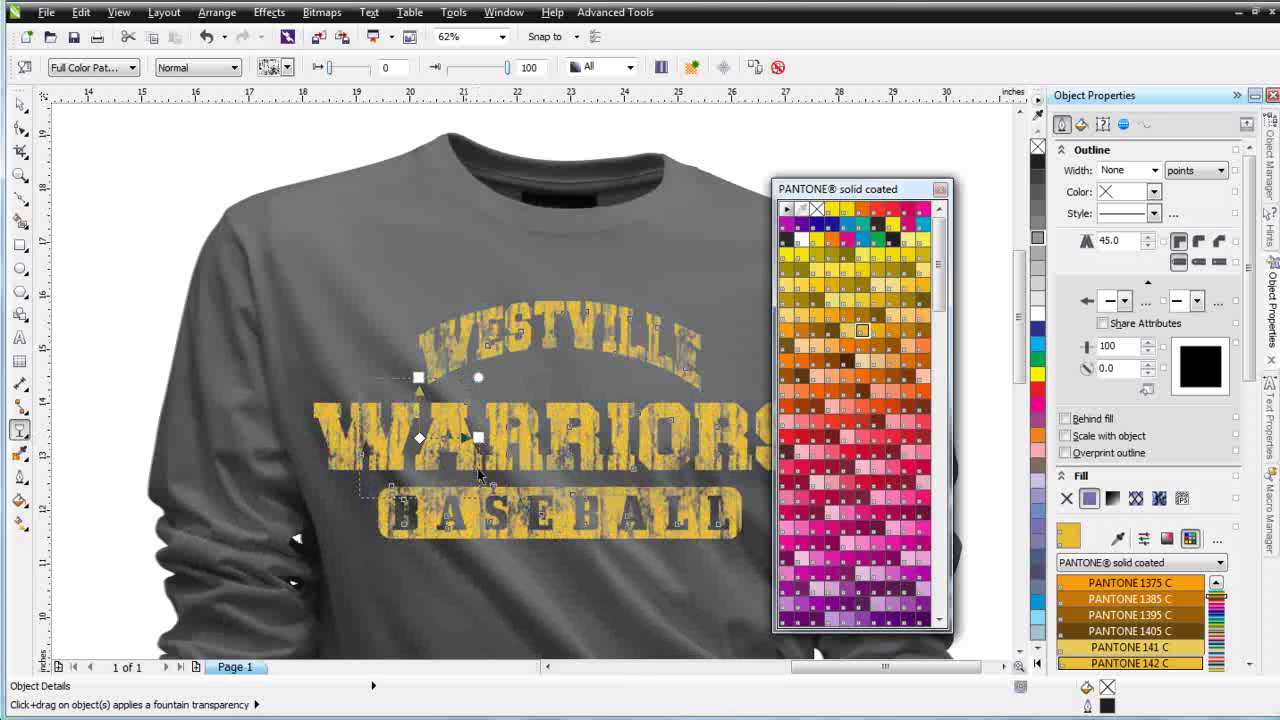
# Paste a duplicate of the distressed Westville design directly over the original and dock the PANTONE solid coated palette
pyautogui.moveTo(875, 195); pyautogui.dragTo(996, 170)
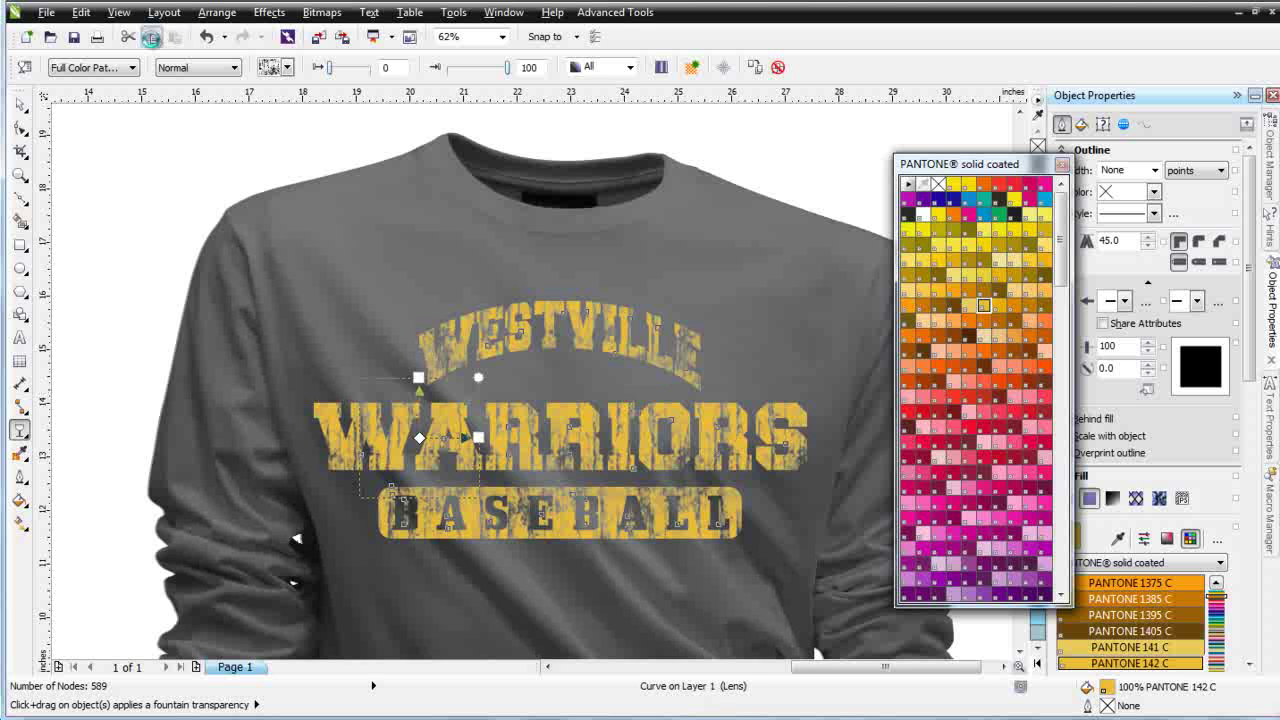
pyautogui.click(175, 38)
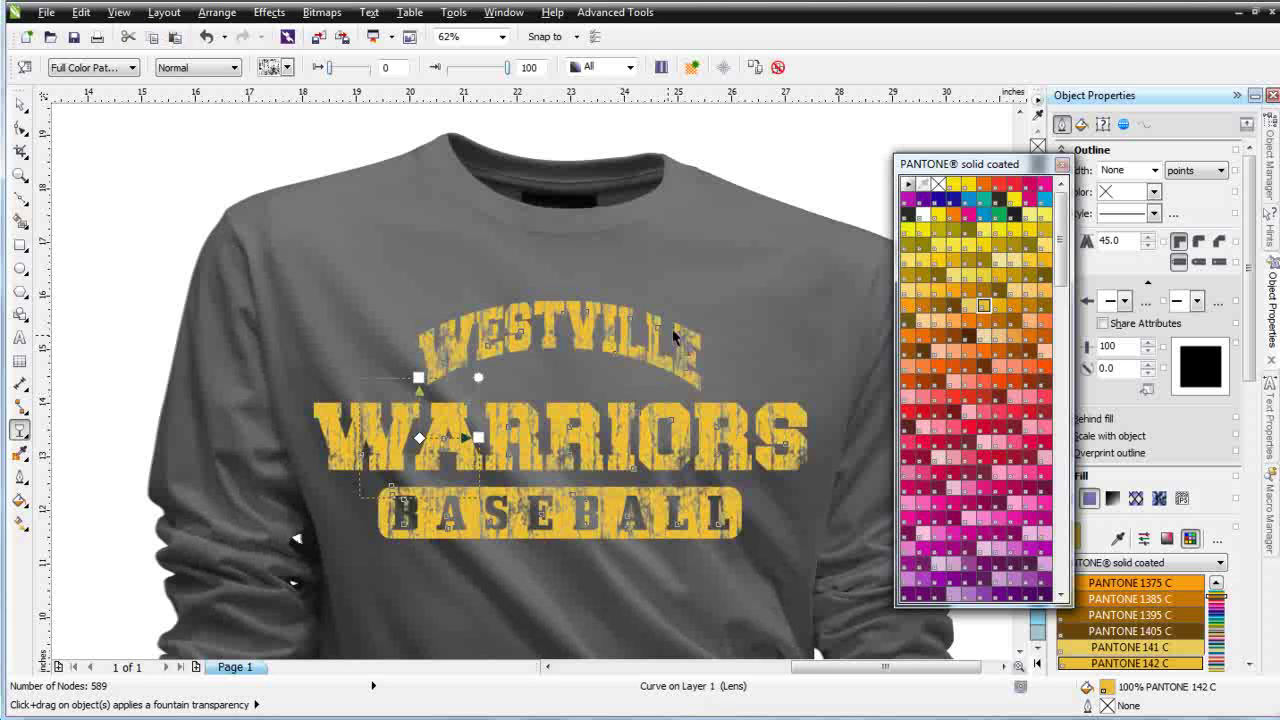
pyautogui.click(1062, 164)
# Give the duplicate design a 2.0 pt outline with Behind fill and Scale with object turned on
pyautogui.click(1155, 175)
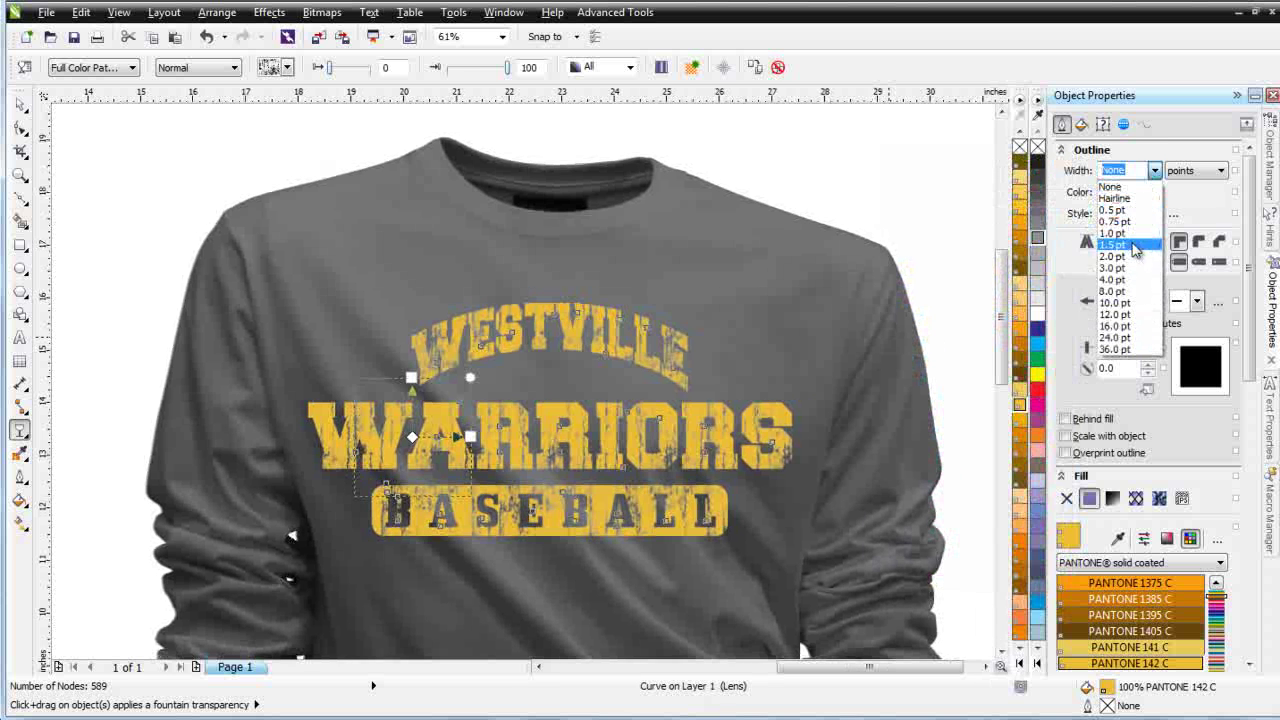
pyautogui.click(1134, 257)
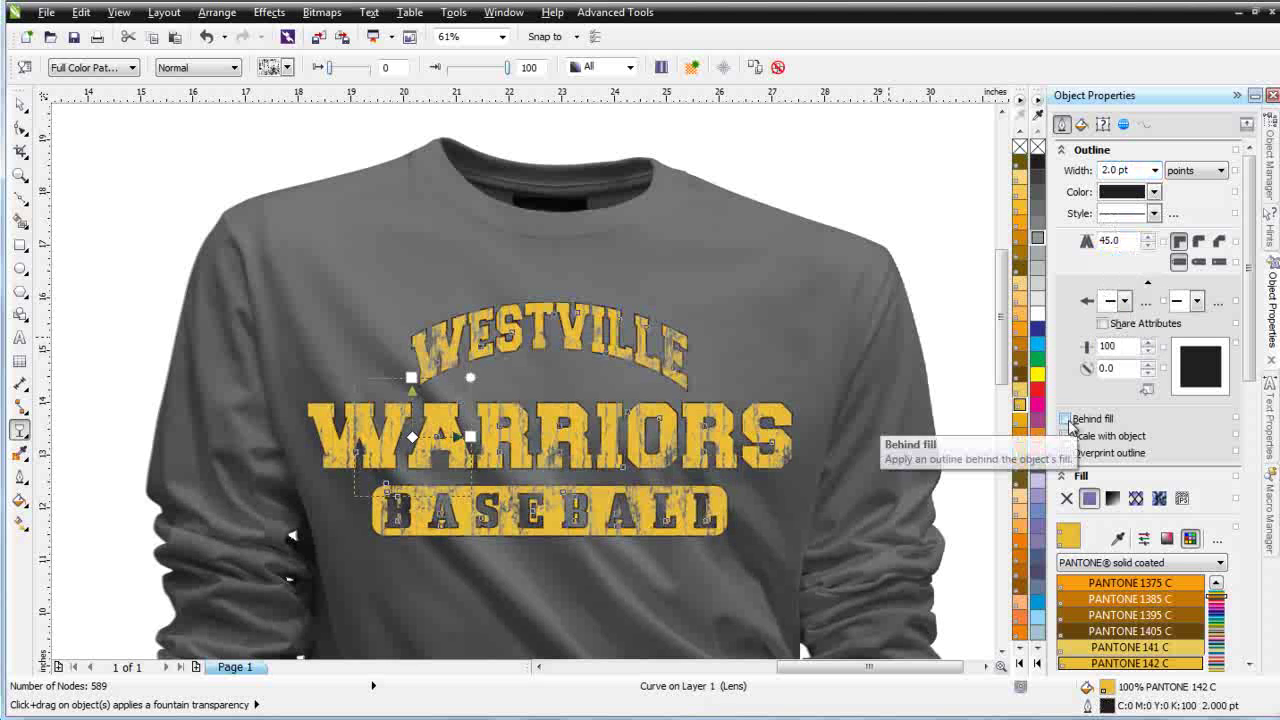
pyautogui.click(1066, 419)
pyautogui.click(1066, 436)
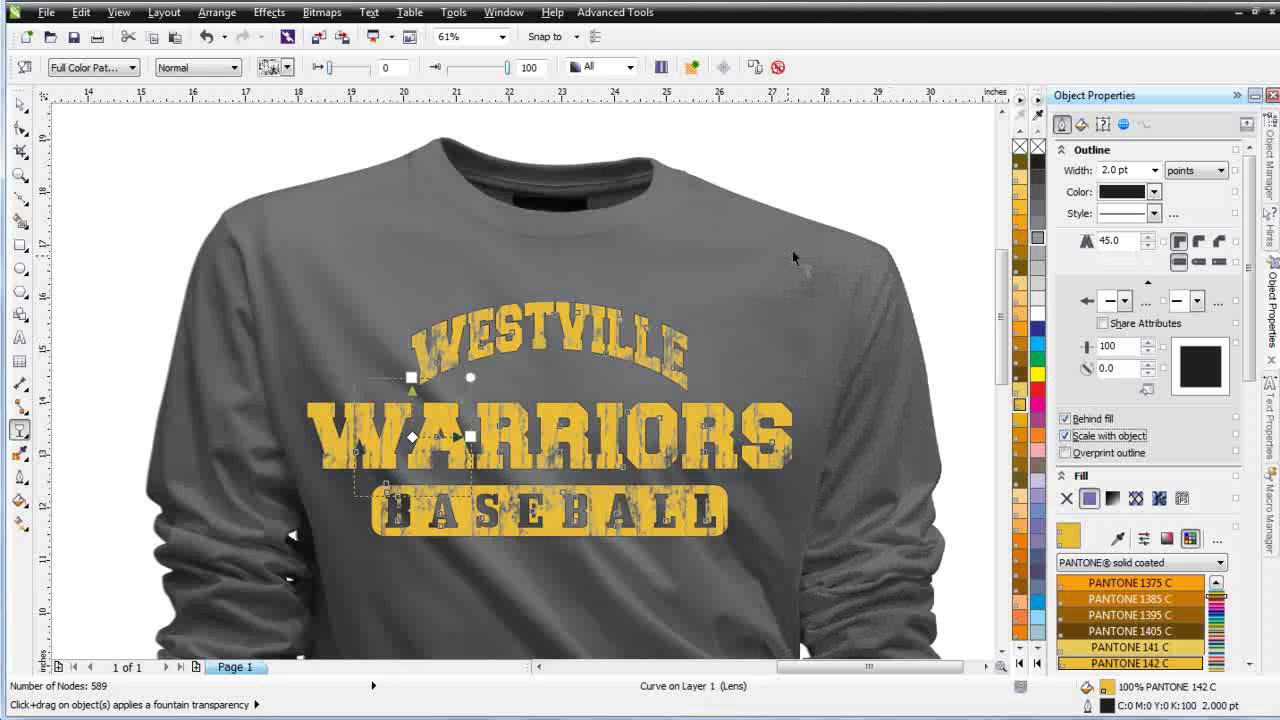
# Increase the duplicate design's outline width to 4.0 pt and from there to 8.0 pt
pyautogui.click(1155, 170)
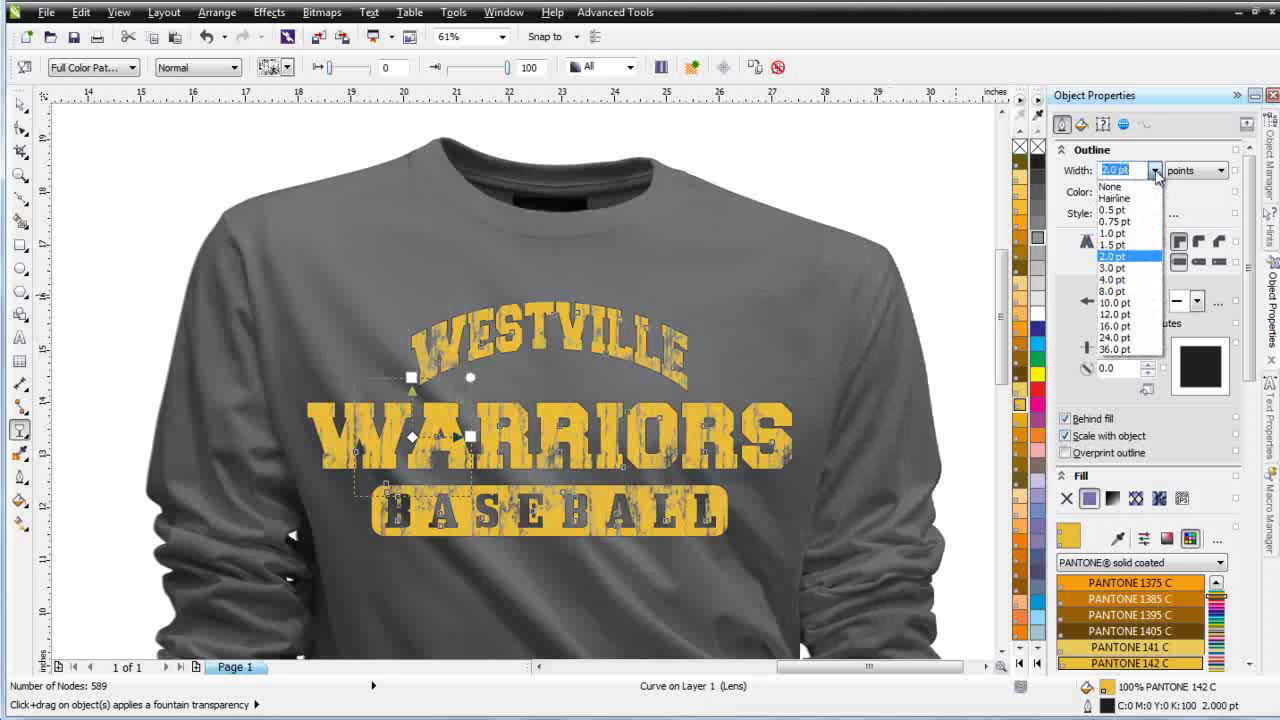
pyautogui.click(1136, 284)
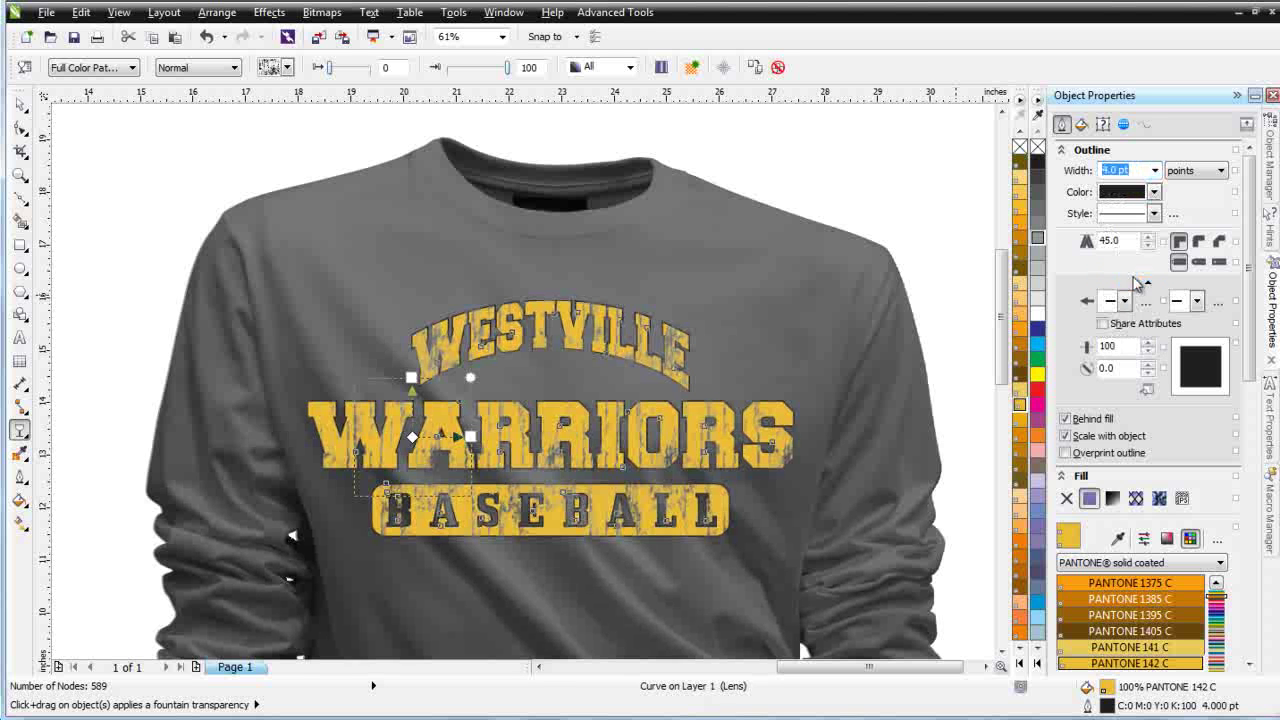
pyautogui.click(1155, 172)
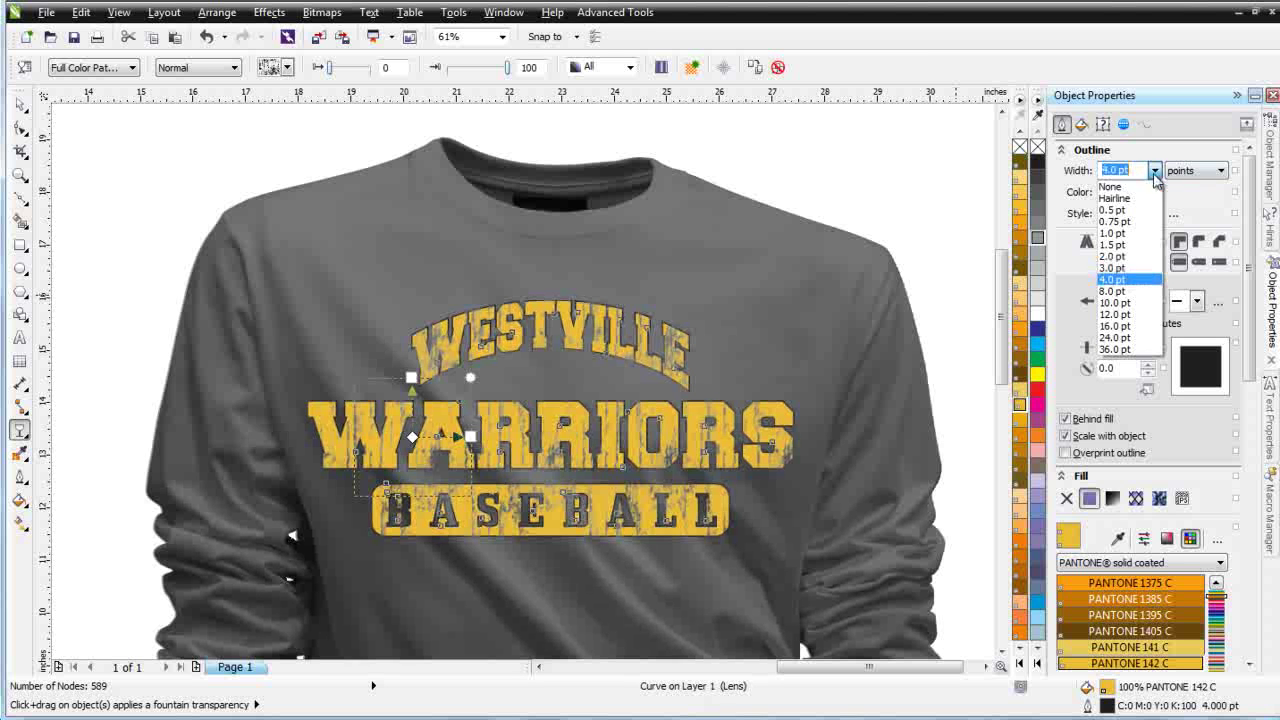
pyautogui.click(1133, 291)
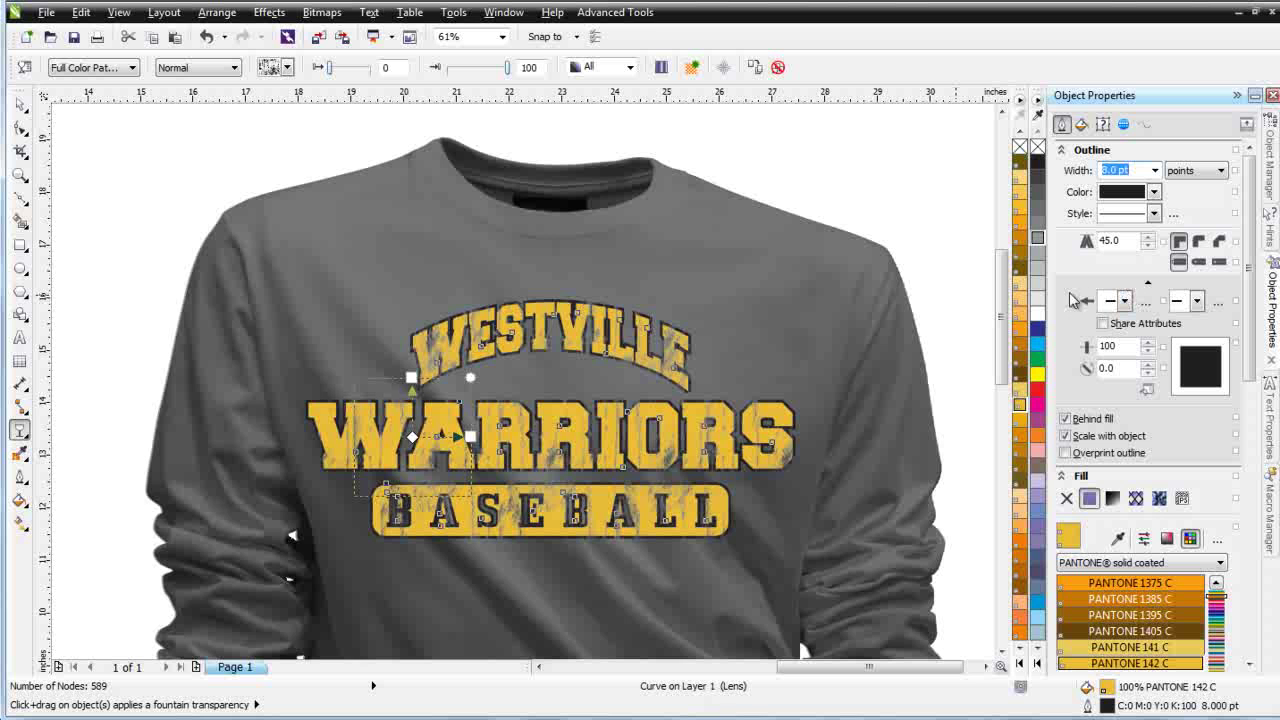
# Float the PANTONE solid coated palette and colour the duplicate's outline PANTONE Trans. White
pyautogui.click(1021, 100)
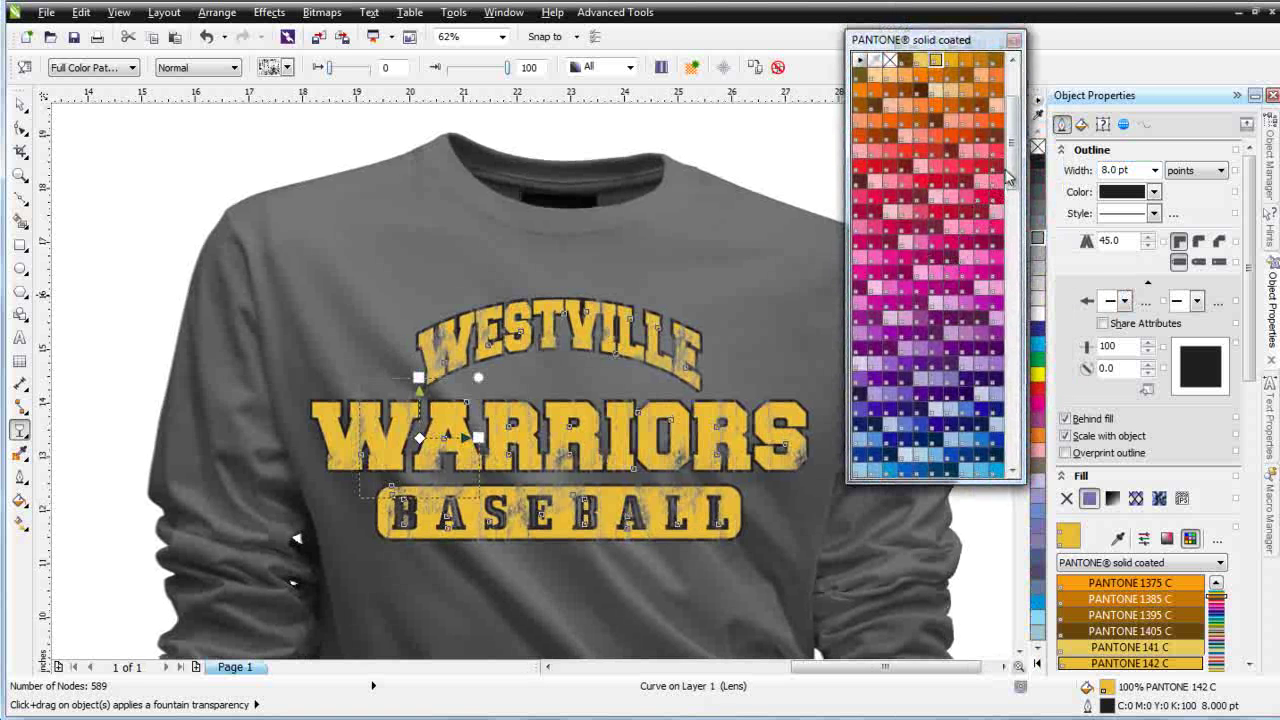
pyautogui.moveTo(1010, 190); pyautogui.dragTo(1026, 95)
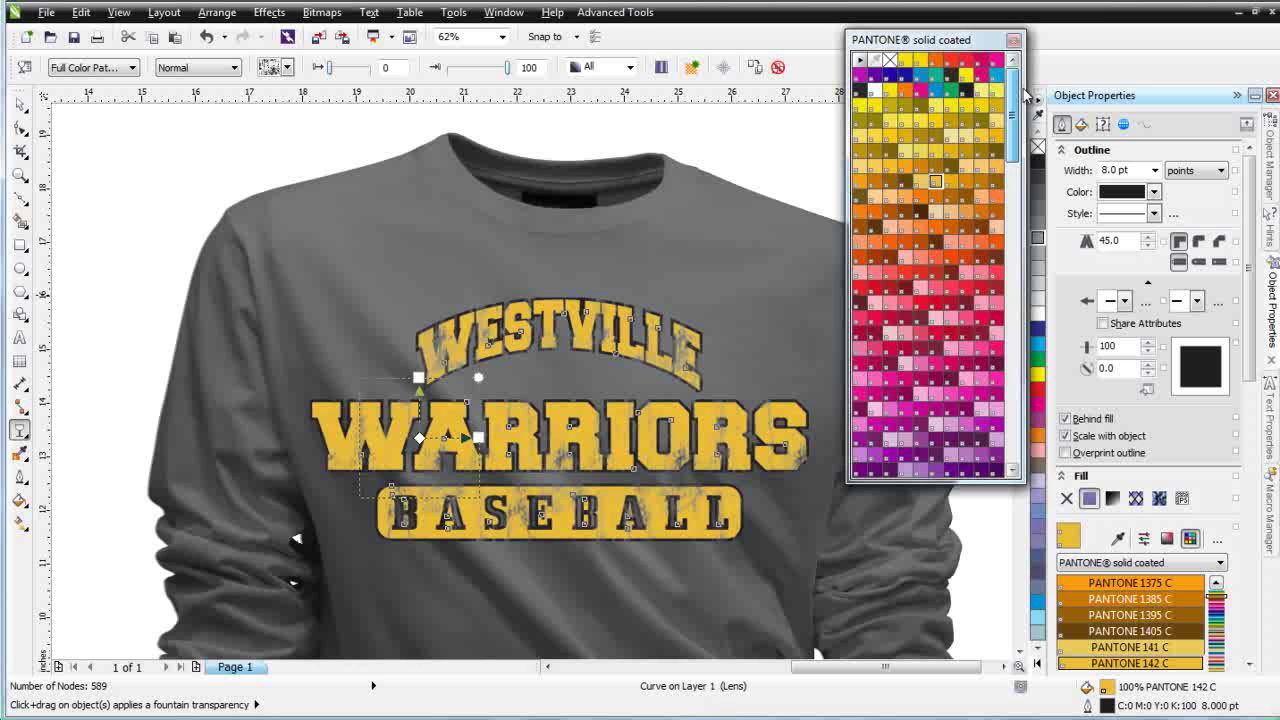
pyautogui.rightClick(871, 92)
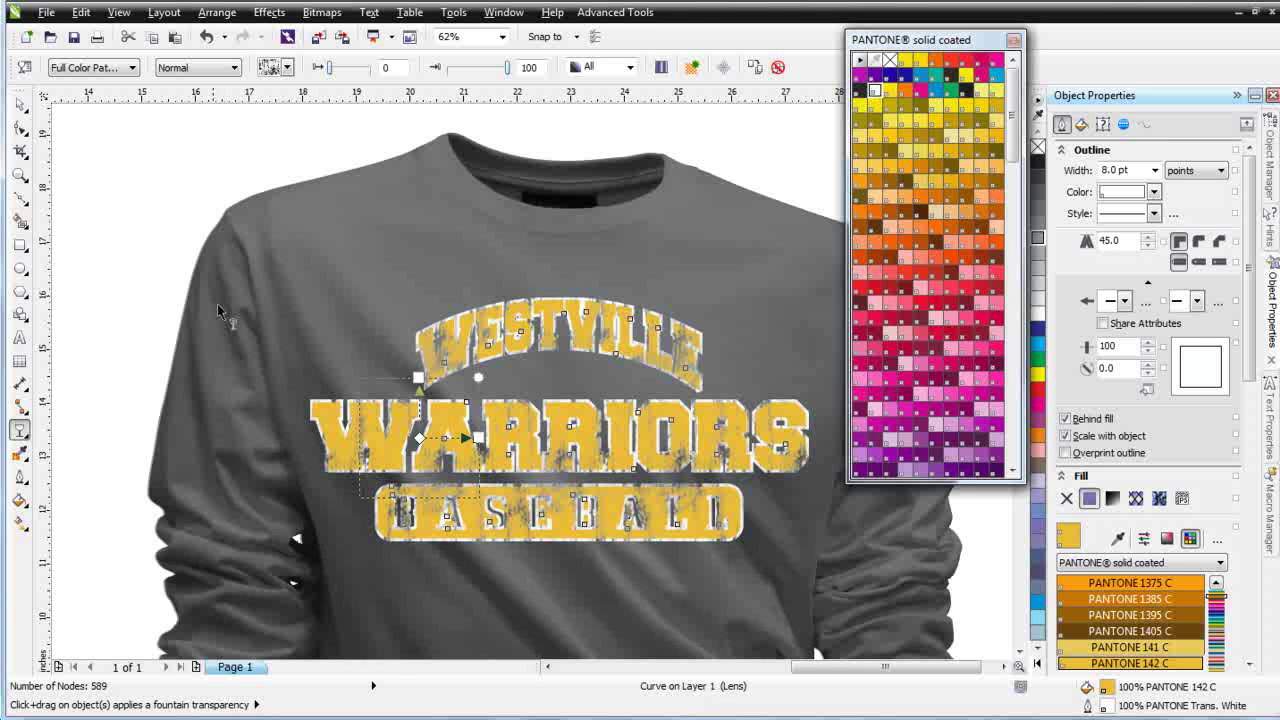
# Copy the white-outlined Westville design and paste another copy directly on top of it
pyautogui.click(20, 104)
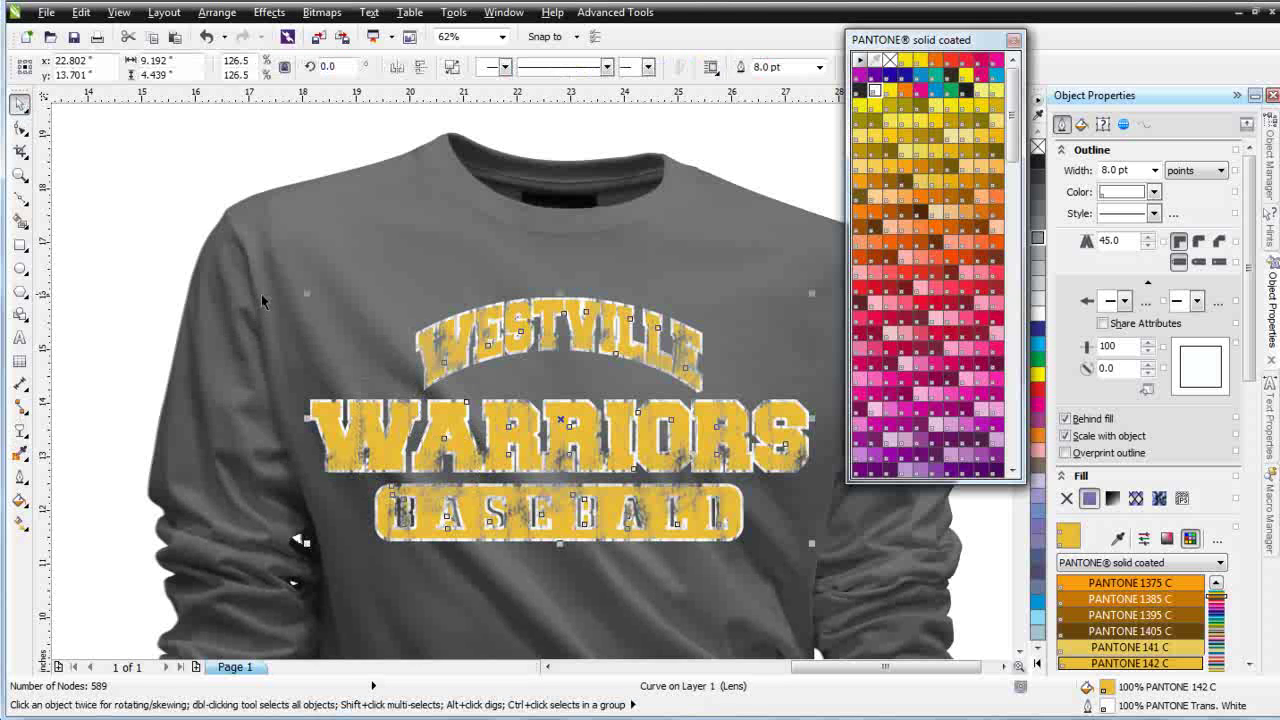
pyautogui.click(150, 37)
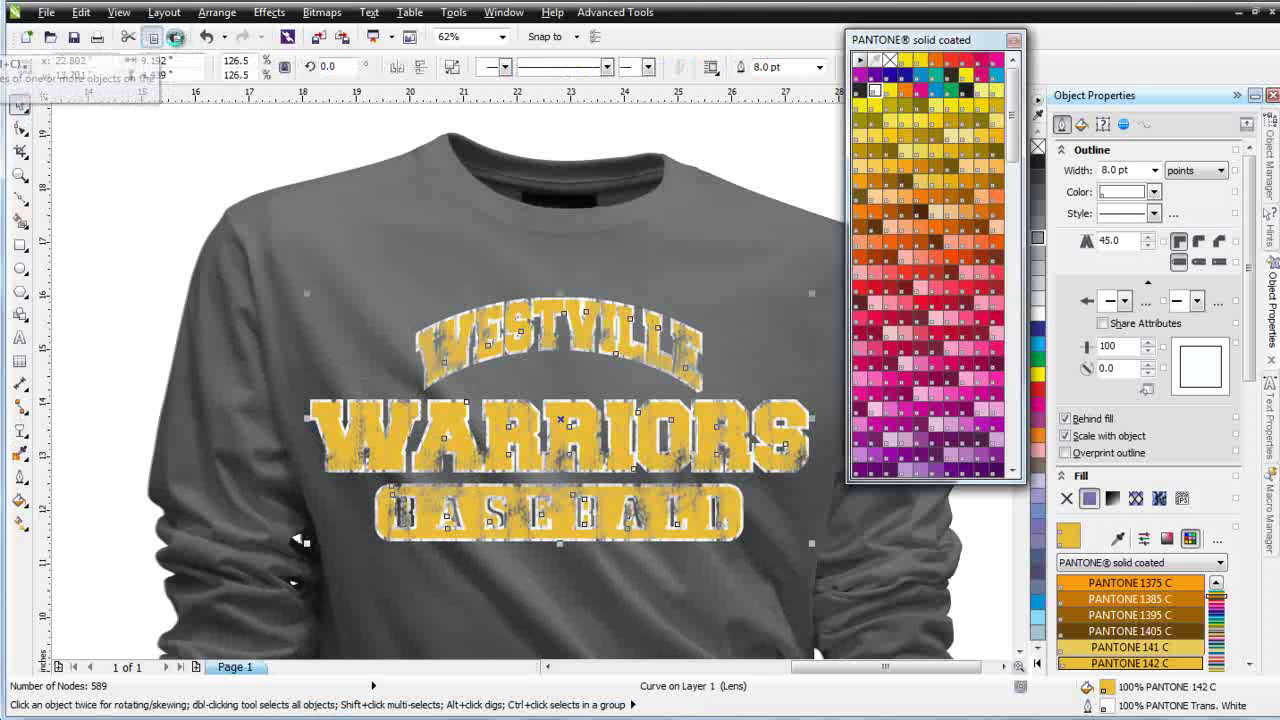
pyautogui.click(175, 37)
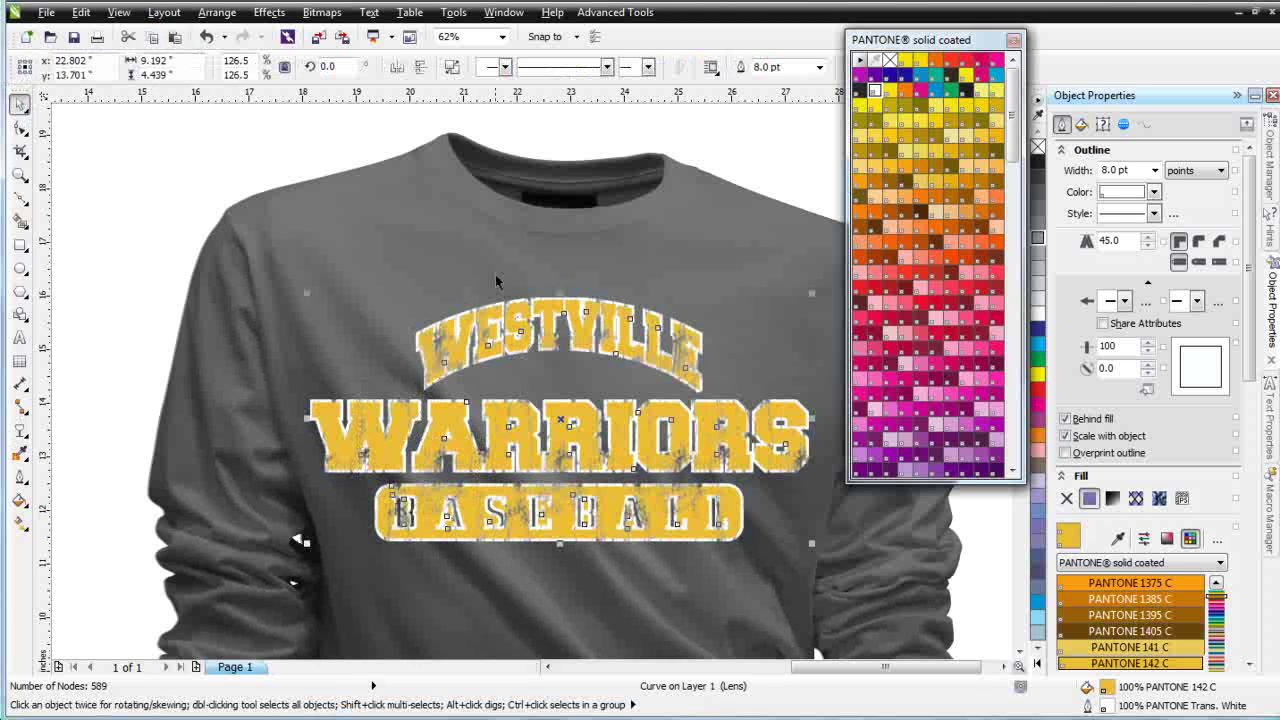
# Give the topmost copy a PANTONE Process Black C outline, trying 3.0 pt before settling on 4.0 pt, and remove its fill
pyautogui.click(1154, 170)
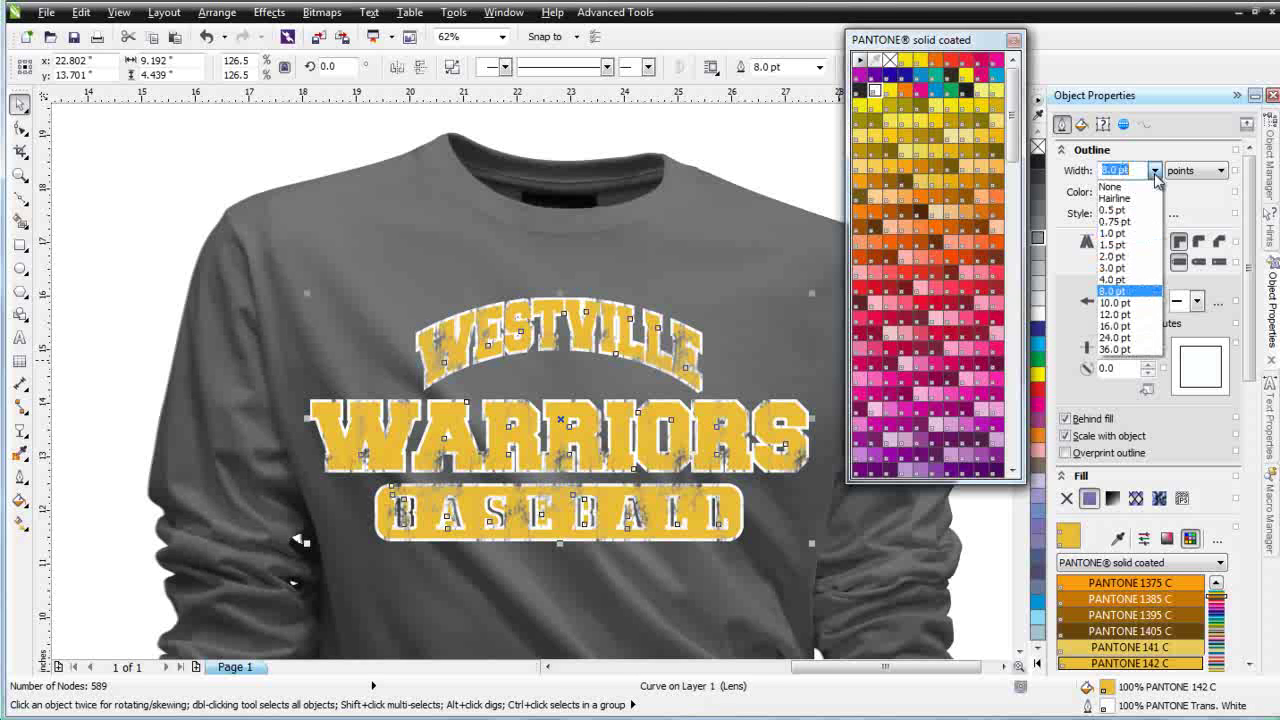
pyautogui.click(1136, 268)
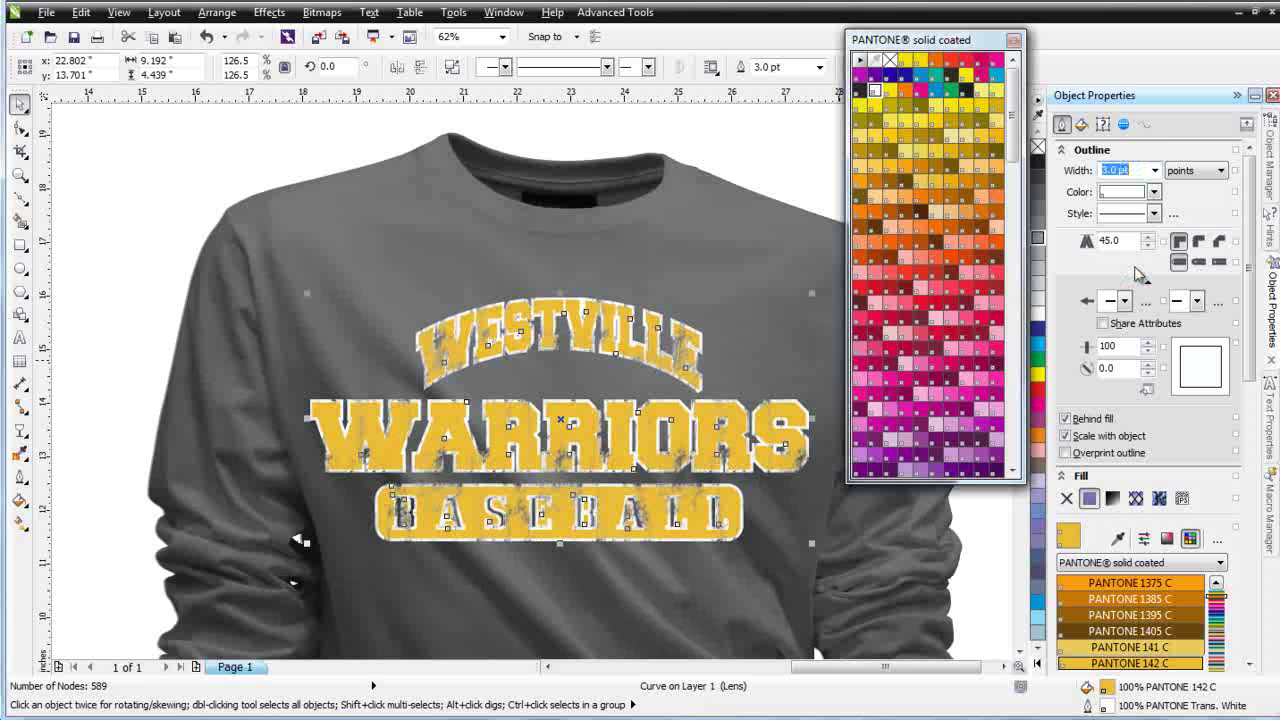
pyautogui.rightClick(860, 92)
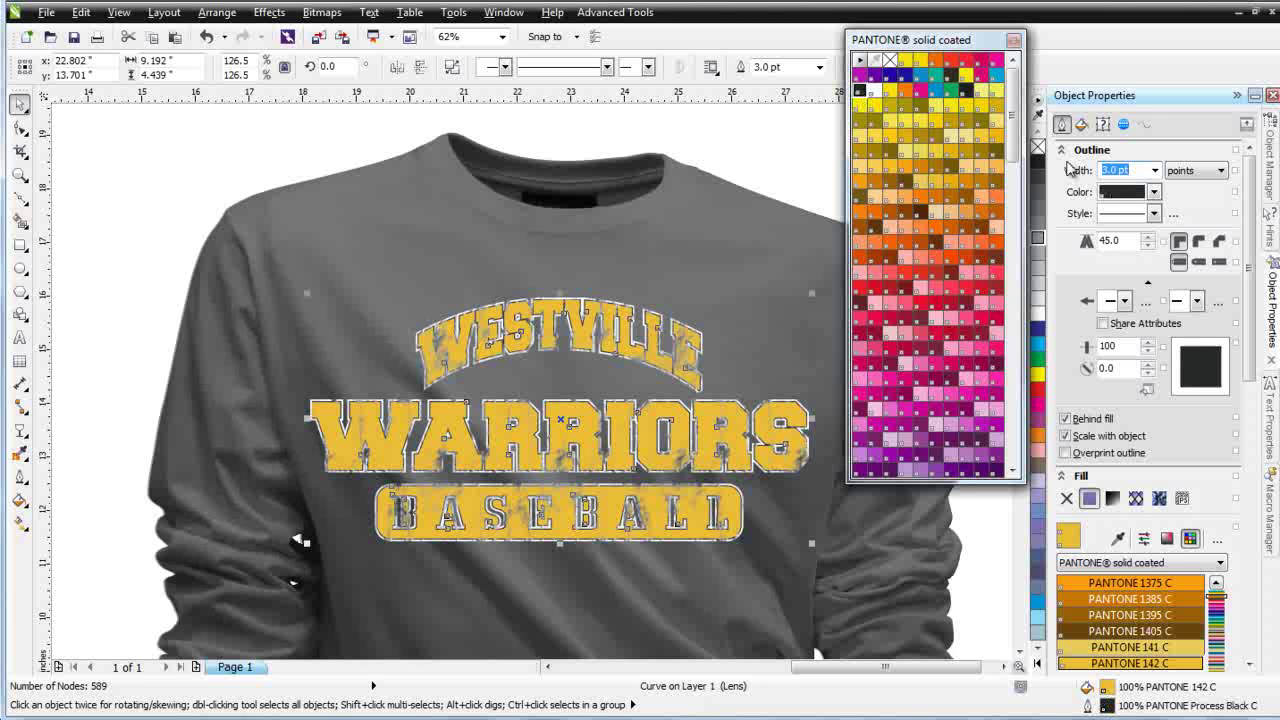
pyautogui.click(1154, 171)
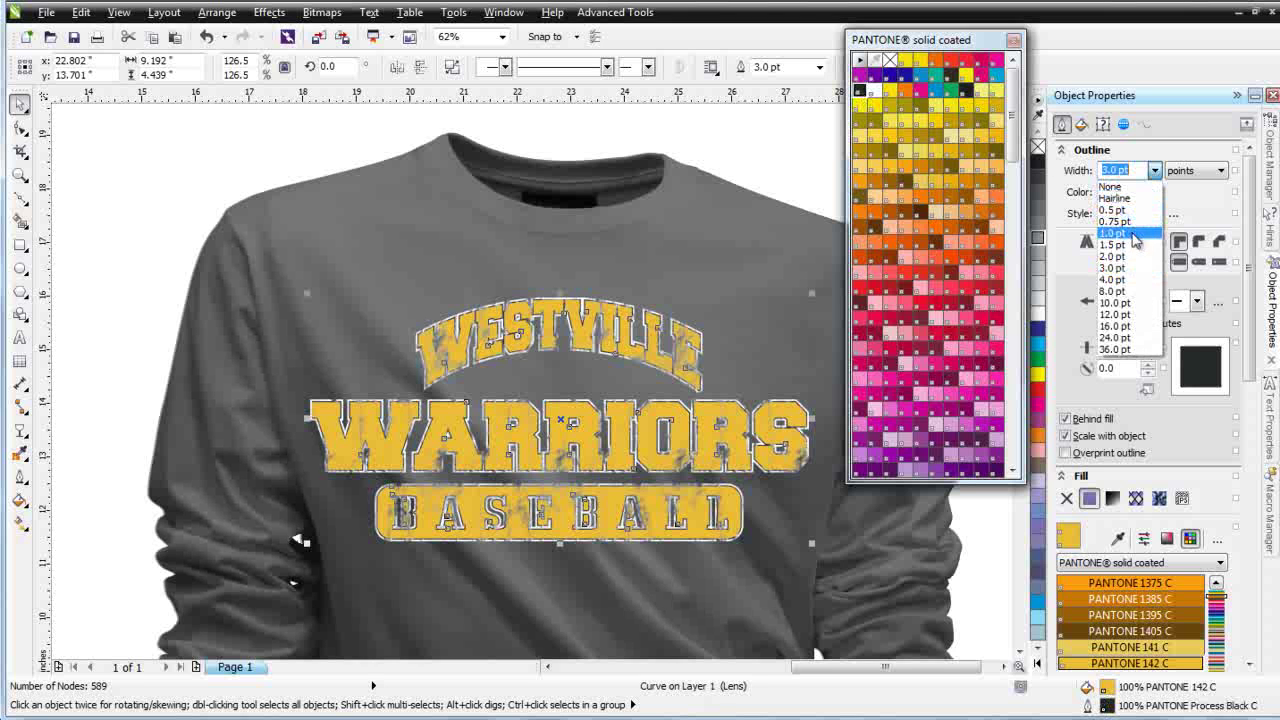
pyautogui.click(1134, 281)
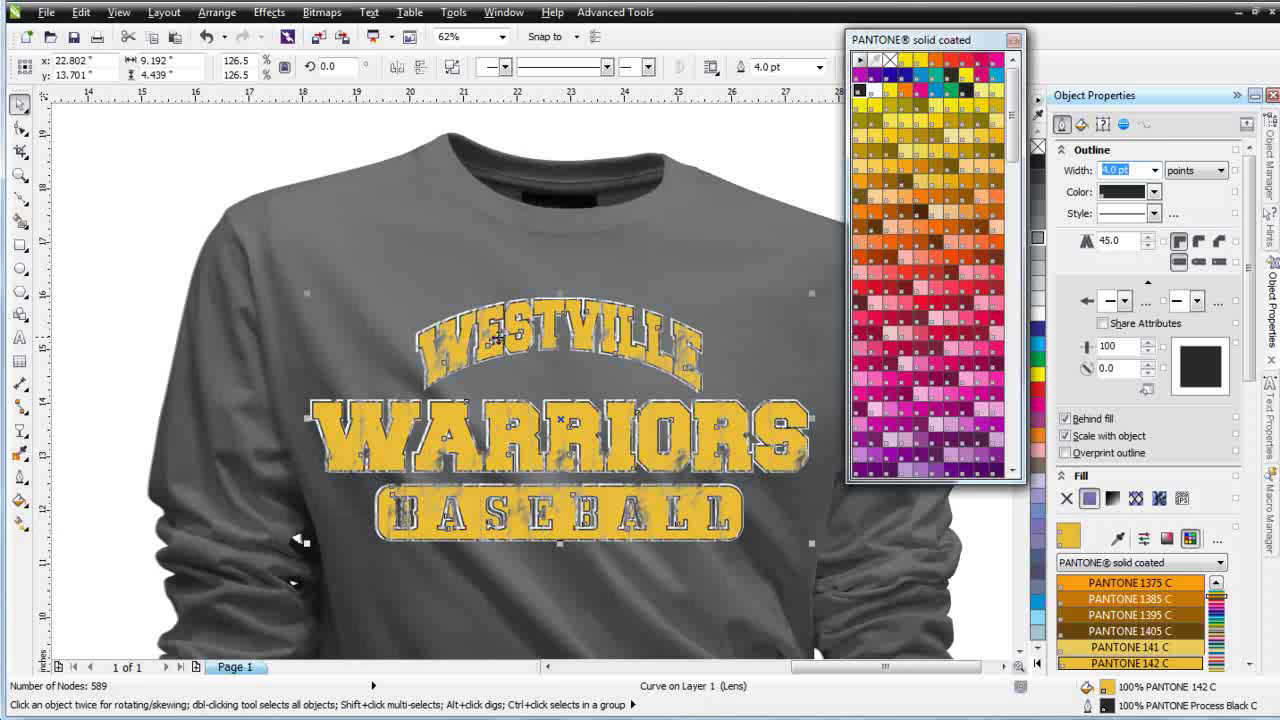
pyautogui.click(892, 60)
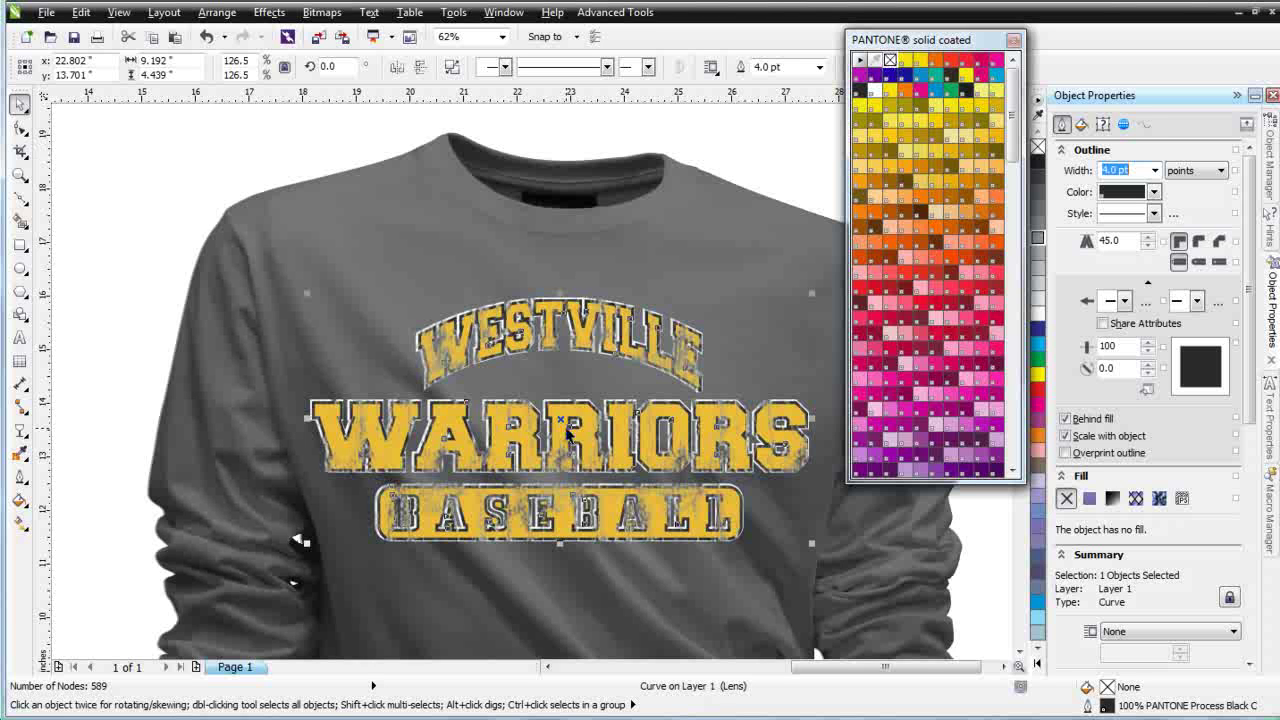
# Try removing the fill from the white-outlined copy beneath the black outline, and undo the removal
pyautogui.hotkey('ctrl', 'z')
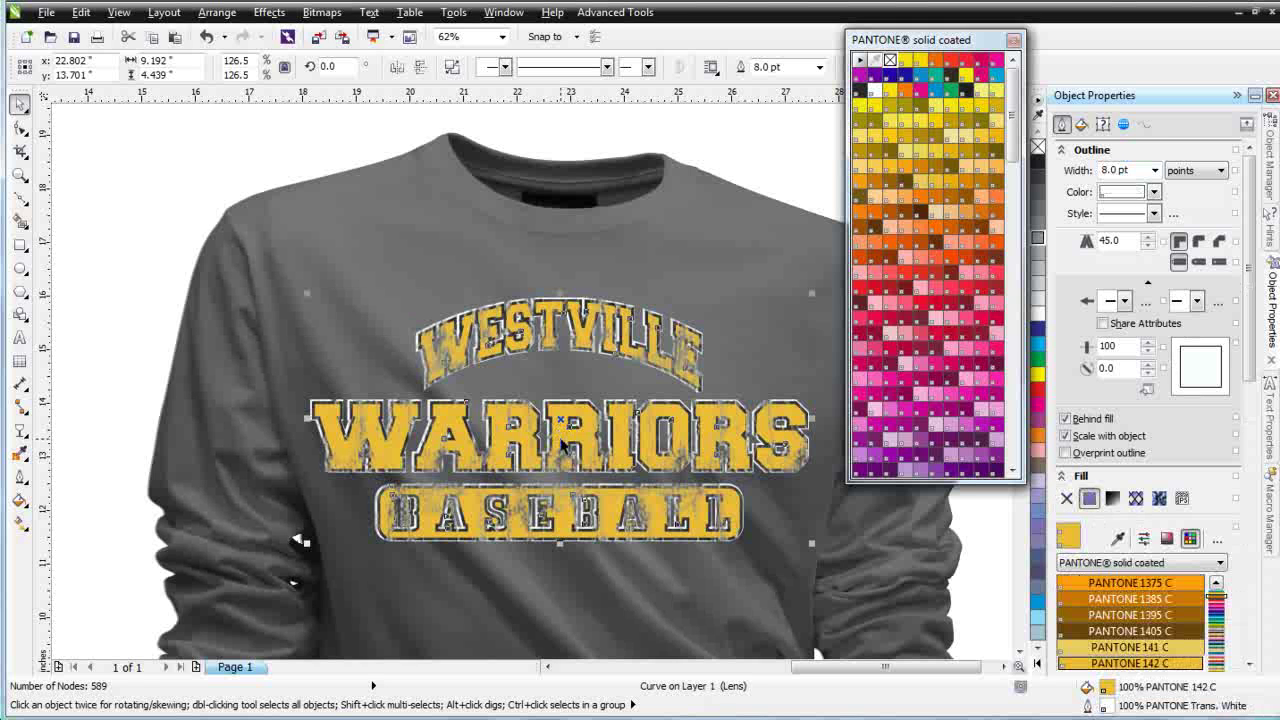
pyautogui.click(891, 61)
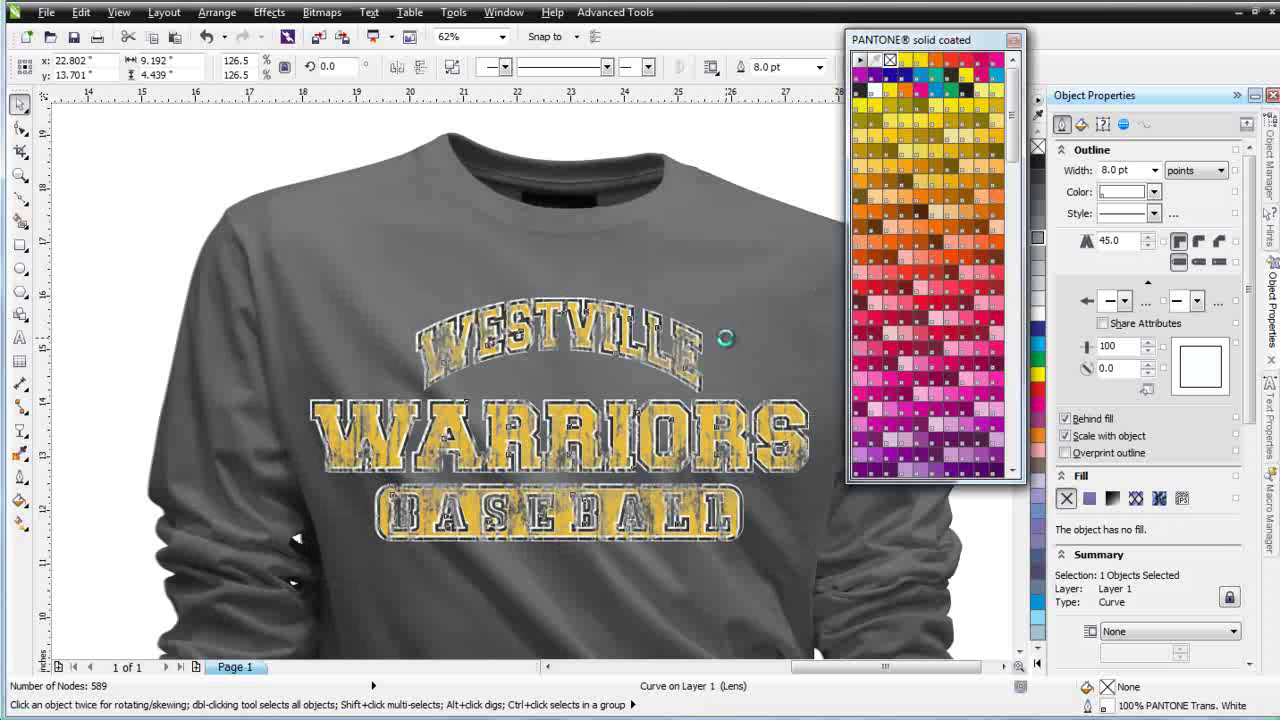
pyautogui.hotkey('ctrl', 'z')
# Deselect the artwork and reposition the PANTONE solid coated palette beside the whole shirt
pyautogui.click(808, 102)
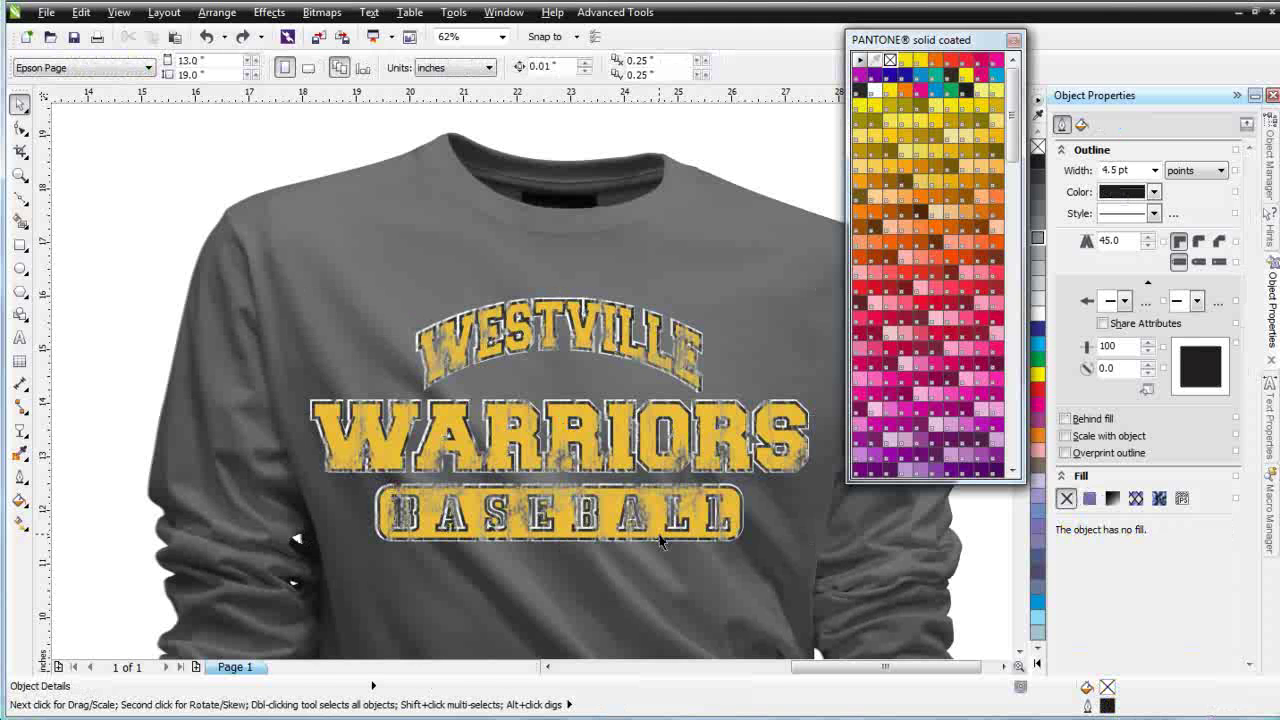
pyautogui.scroll(-1, 660, 540)
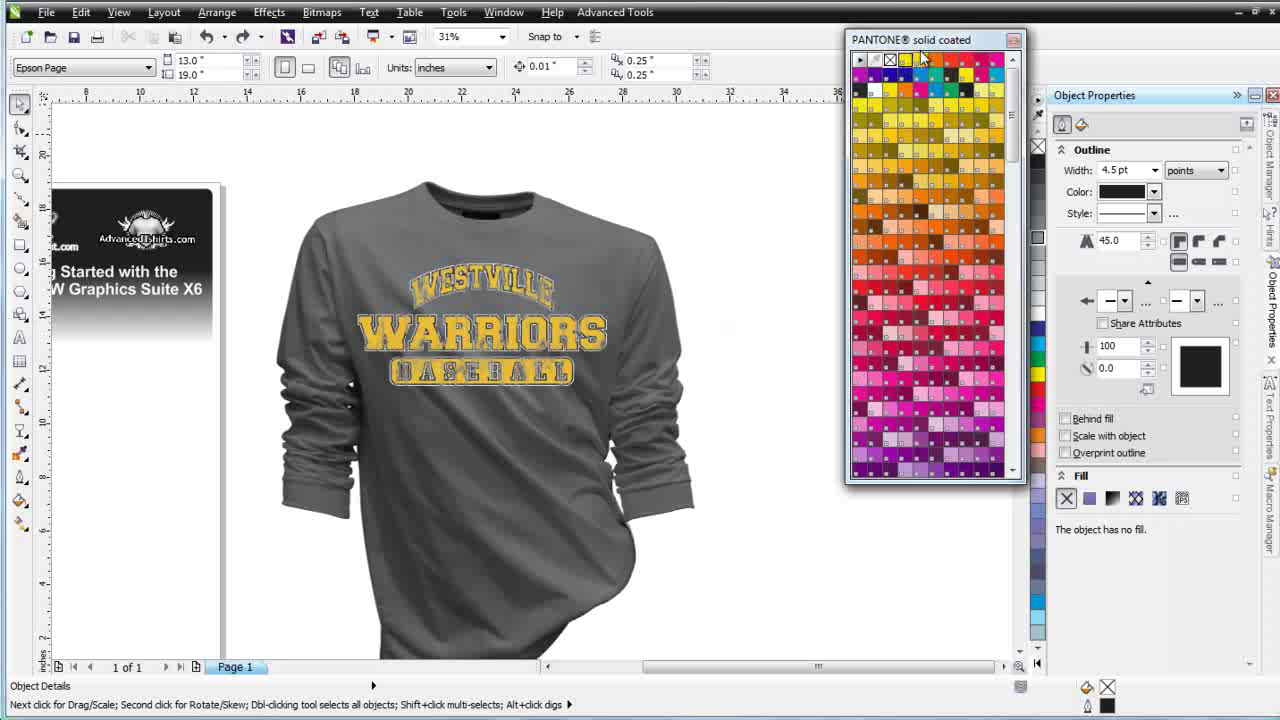
pyautogui.moveTo(967, 42); pyautogui.dragTo(918, 181)
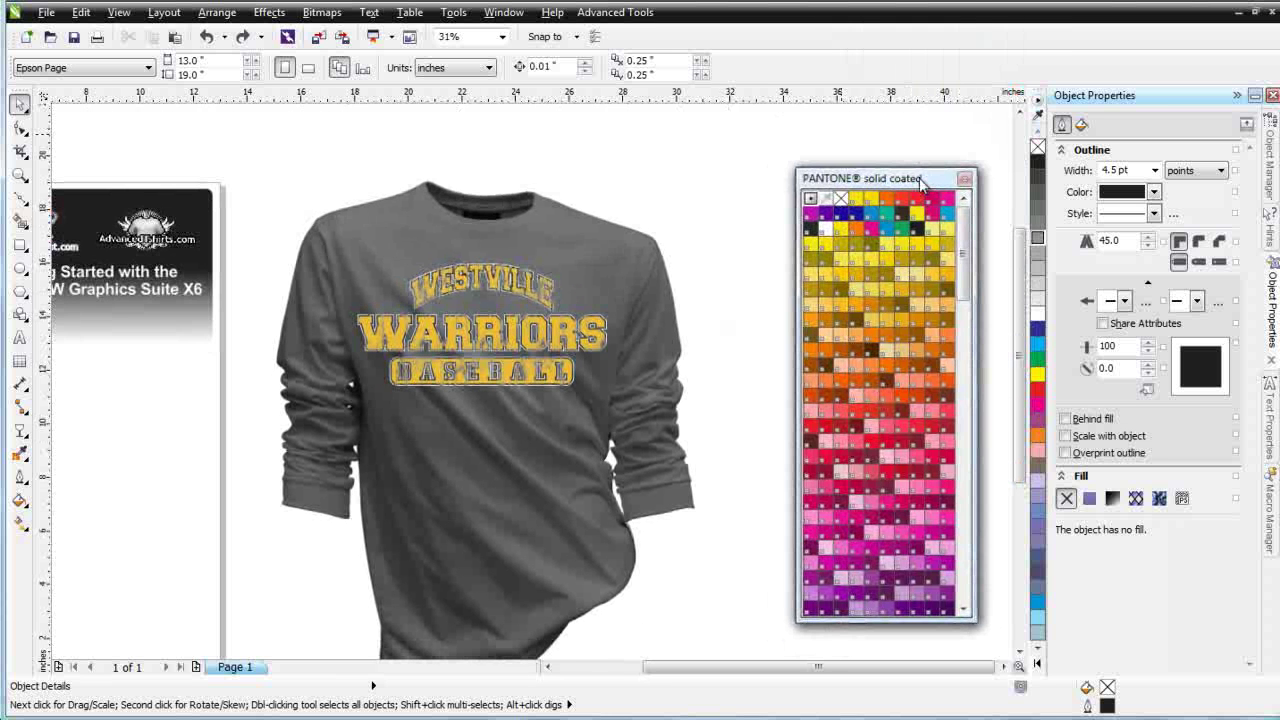